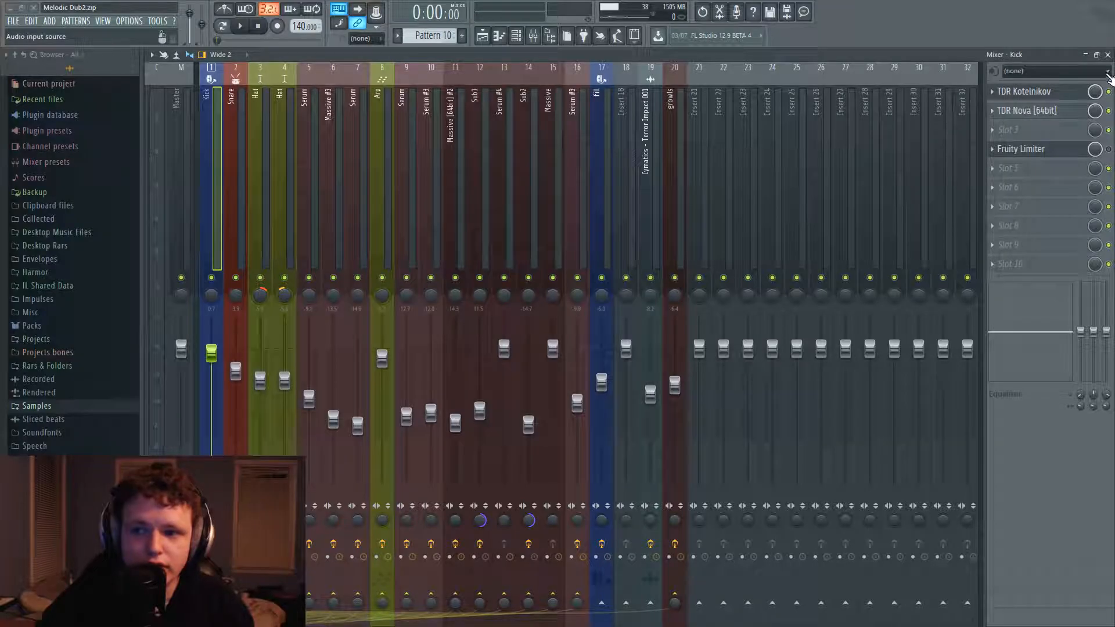
Show the playlist, look over the arrangement and play the song from bar 17
{"action": "key", "text": "F5"}
{"action": "left_click_drag", "start_coordinate": [448, 67], "coordinate": [354, 81]}
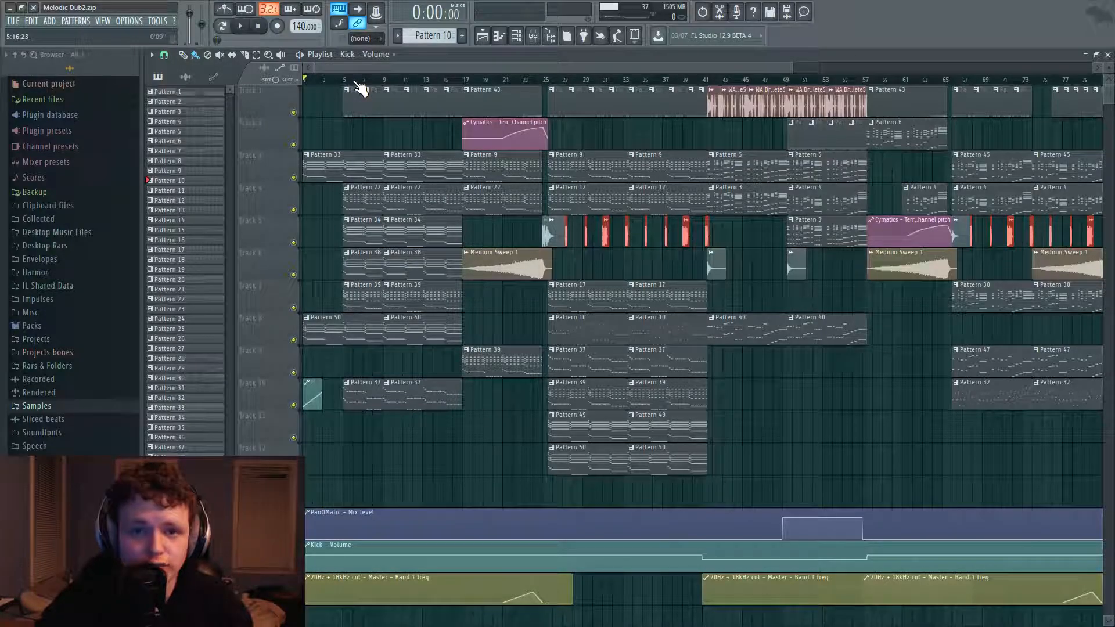
{"action": "left_click_drag", "start_coordinate": [359, 72], "coordinate": [368, 72]}
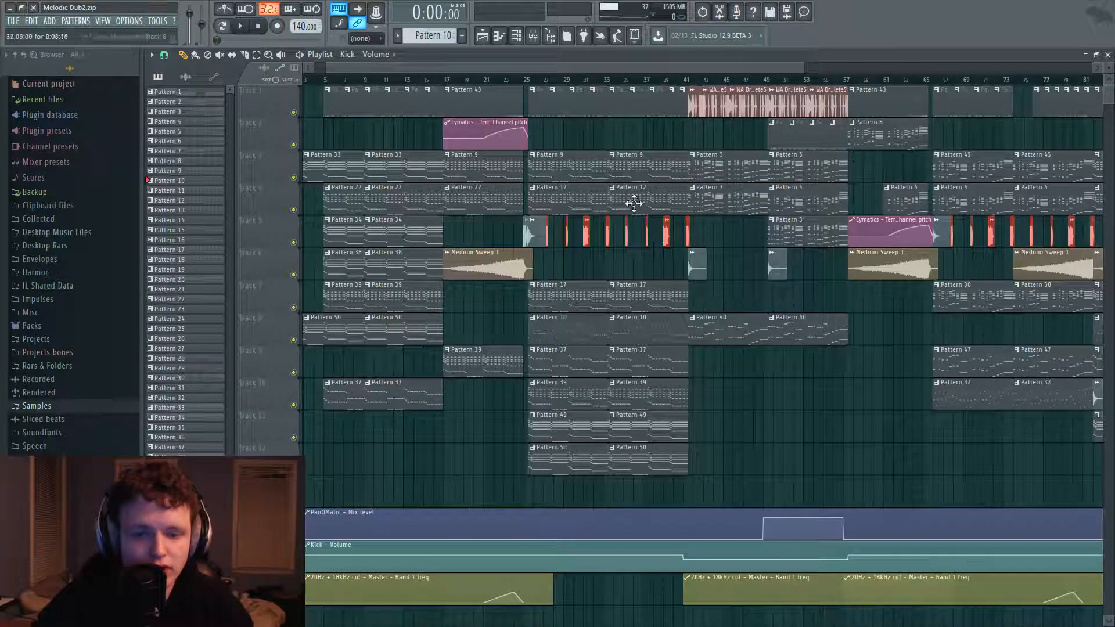
{"action": "mouse_move", "coordinate": [371, 69]}
{"action": "left_mouse_down"}
{"action": "mouse_move", "coordinate": [413, 75]}
{"action": "mouse_move", "coordinate": [368, 71]}
{"action": "left_mouse_up"}
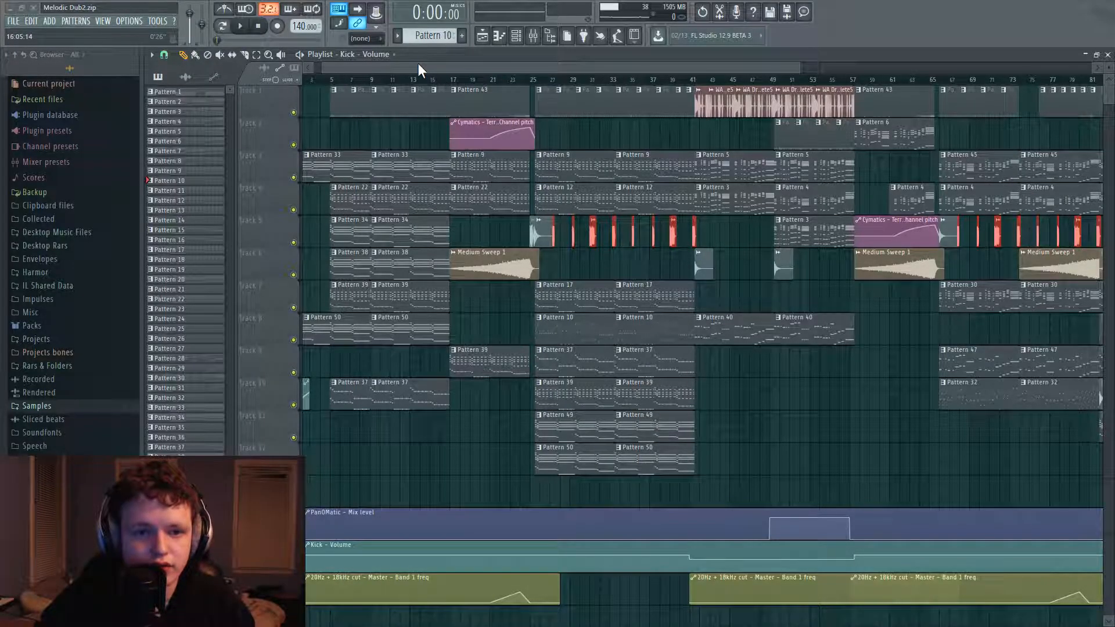
{"action": "left_click_drag", "start_coordinate": [418, 66], "coordinate": [323, 65]}
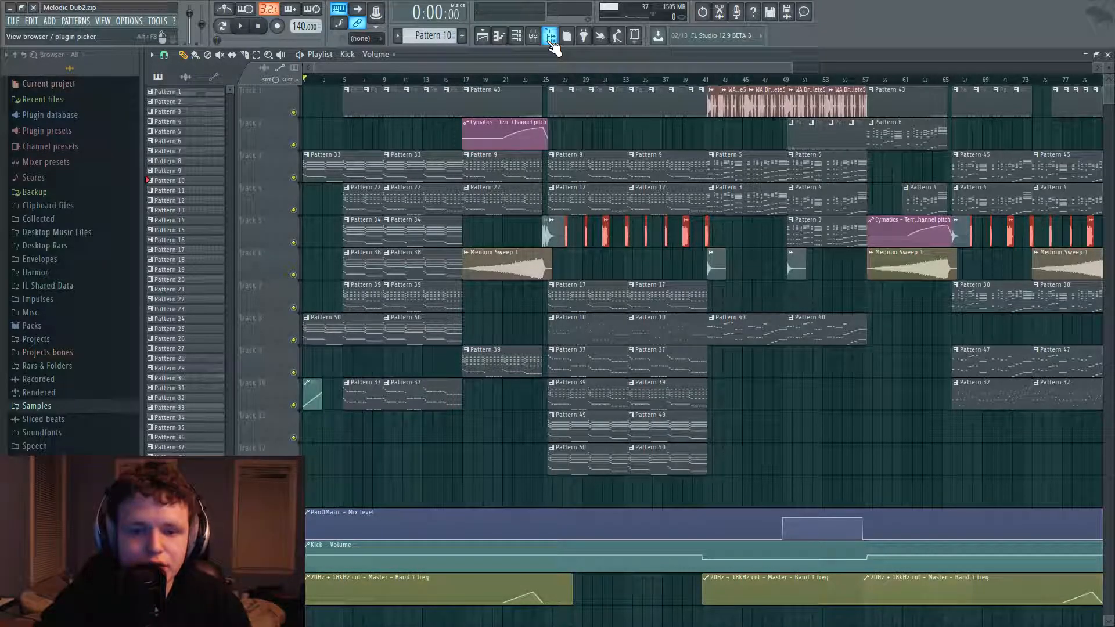
{"action": "left_click_drag", "start_coordinate": [531, 67], "coordinate": [553, 80]}
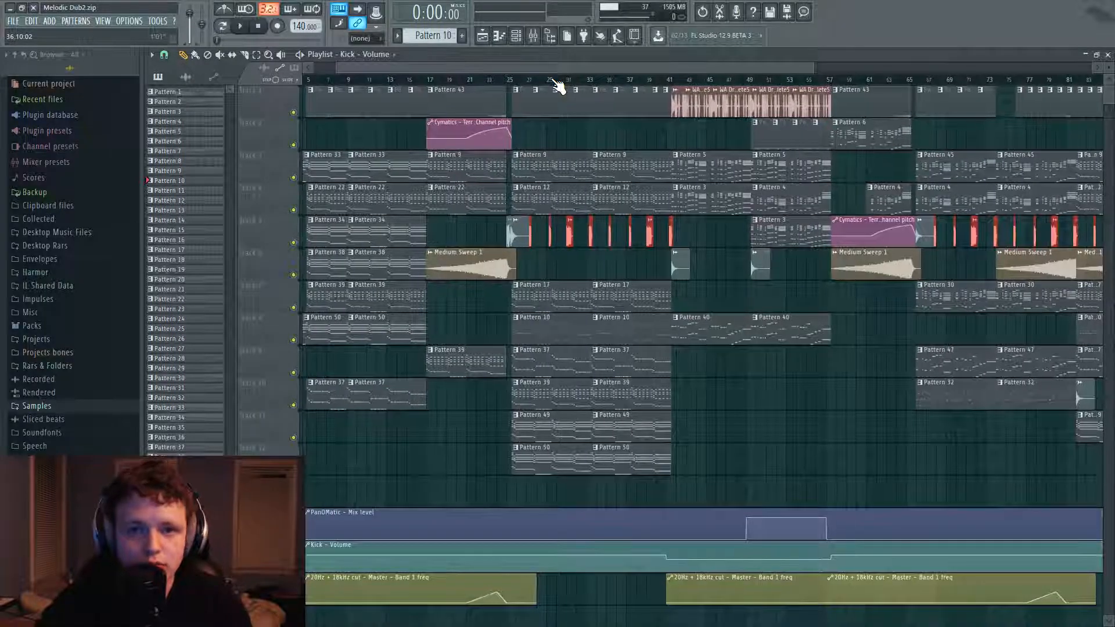
{"action": "left_click", "coordinate": [428, 76]}
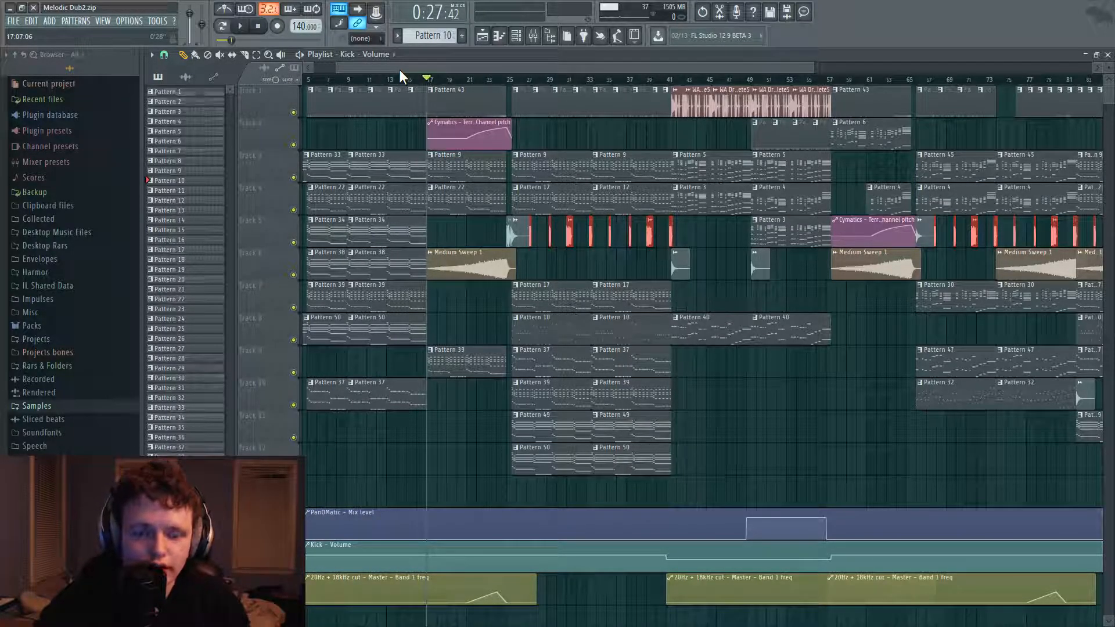
{"action": "left_click", "coordinate": [247, 27]}
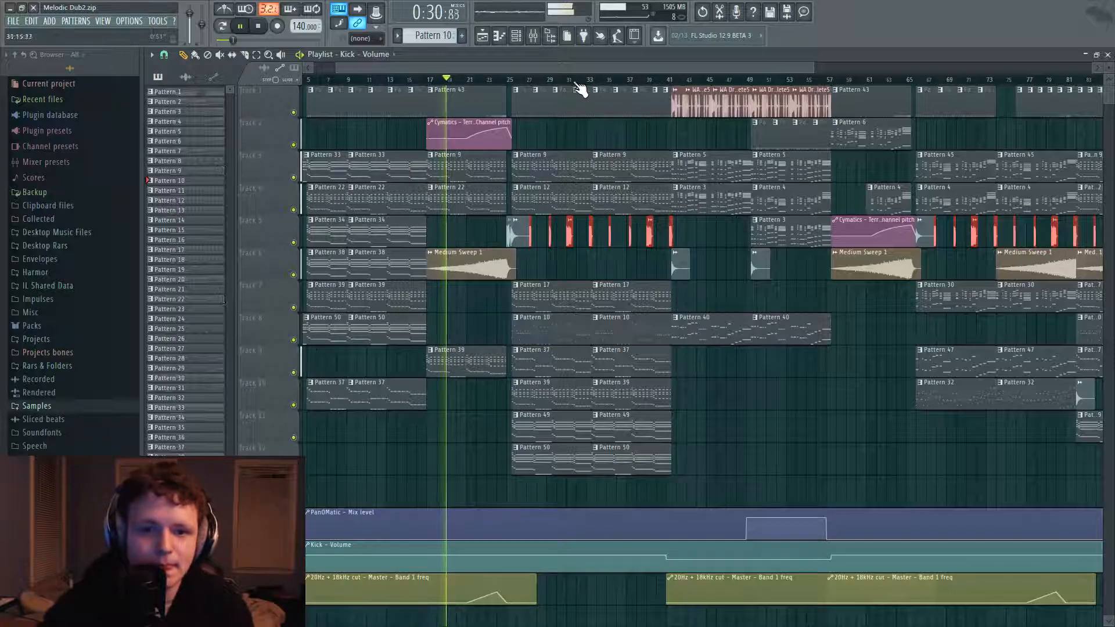
{"action": "scroll", "coordinate": [570, 84], "scroll_direction": "up", "scroll_amount": 5}
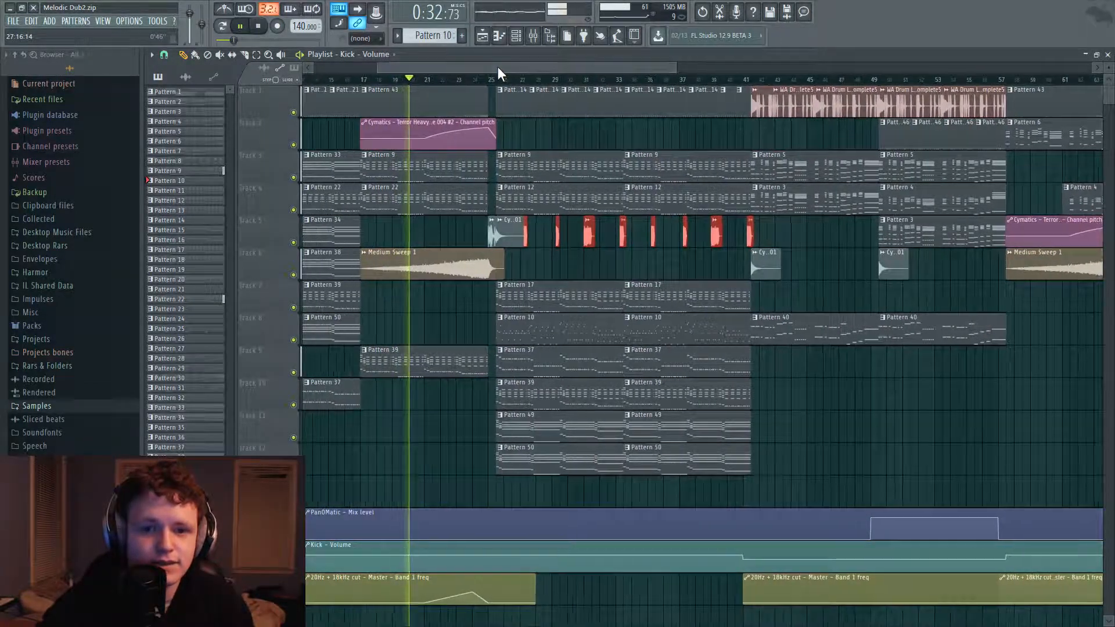
{"action": "scroll", "coordinate": [540, 72], "scroll_direction": "up", "scroll_amount": 3}
Lower the Snare mixer track's volume slightly during playback and return to the playlist
{"action": "left_click", "coordinate": [534, 35]}
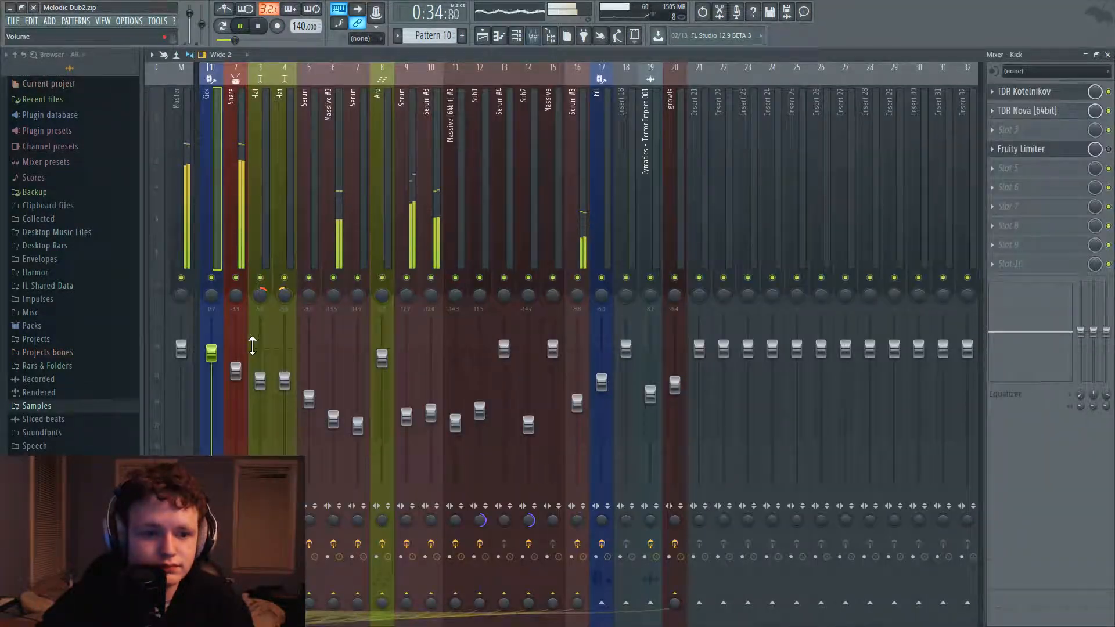
{"action": "left_click_drag", "start_coordinate": [236, 376], "coordinate": [236, 382]}
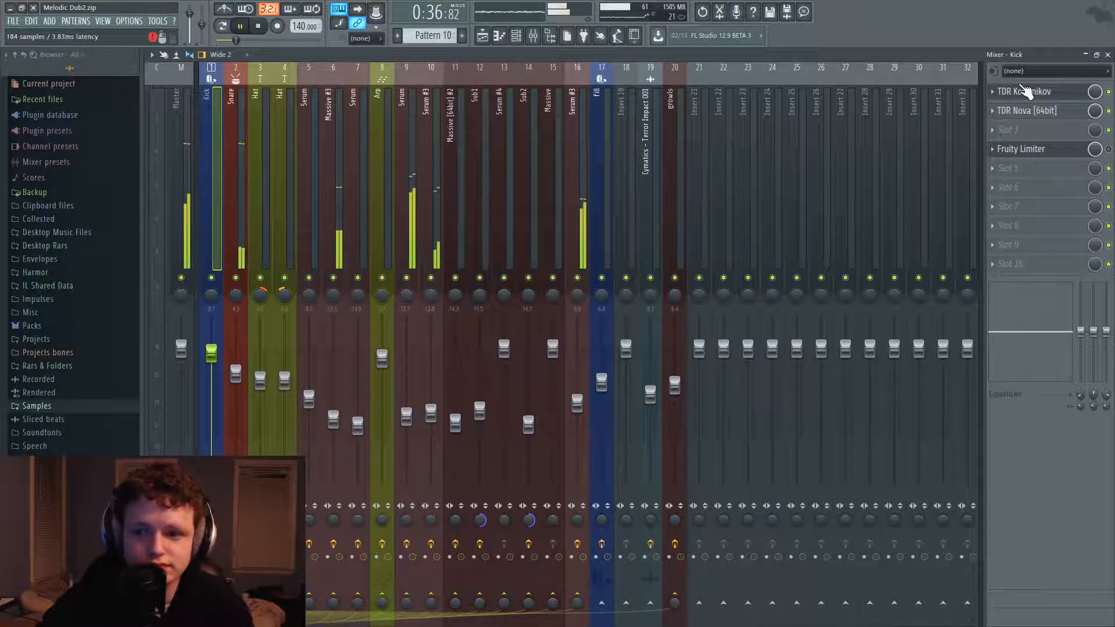
{"action": "left_click", "coordinate": [1108, 55]}
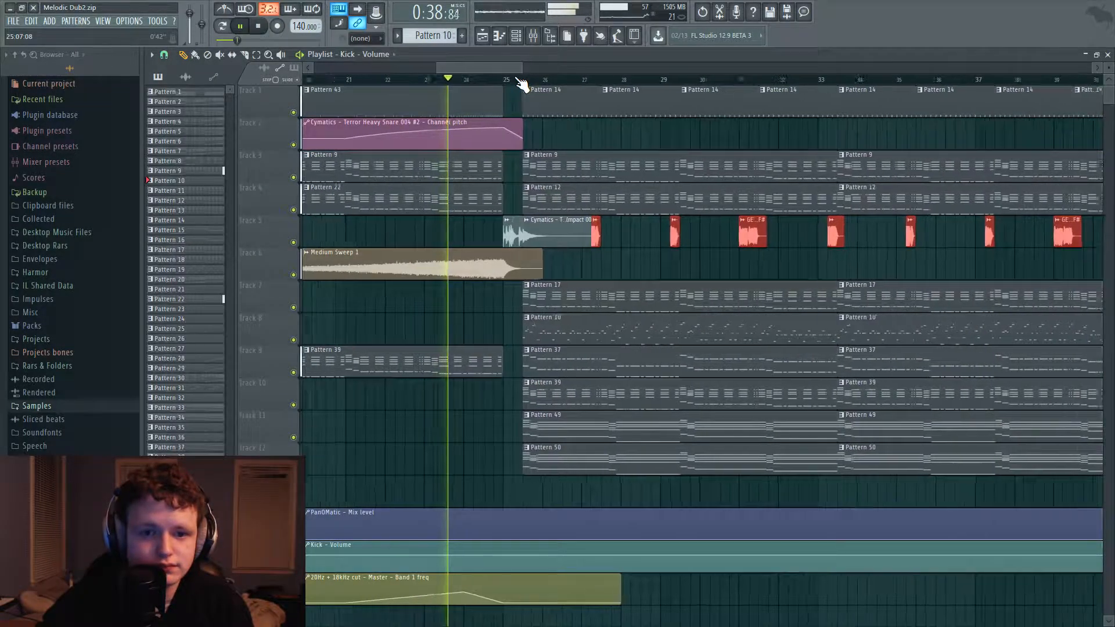
Follow the playback through the drop after bar 25 in the playlist and stop the song
{"action": "scroll", "coordinate": [521, 84], "scroll_direction": "up", "scroll_amount": 1}
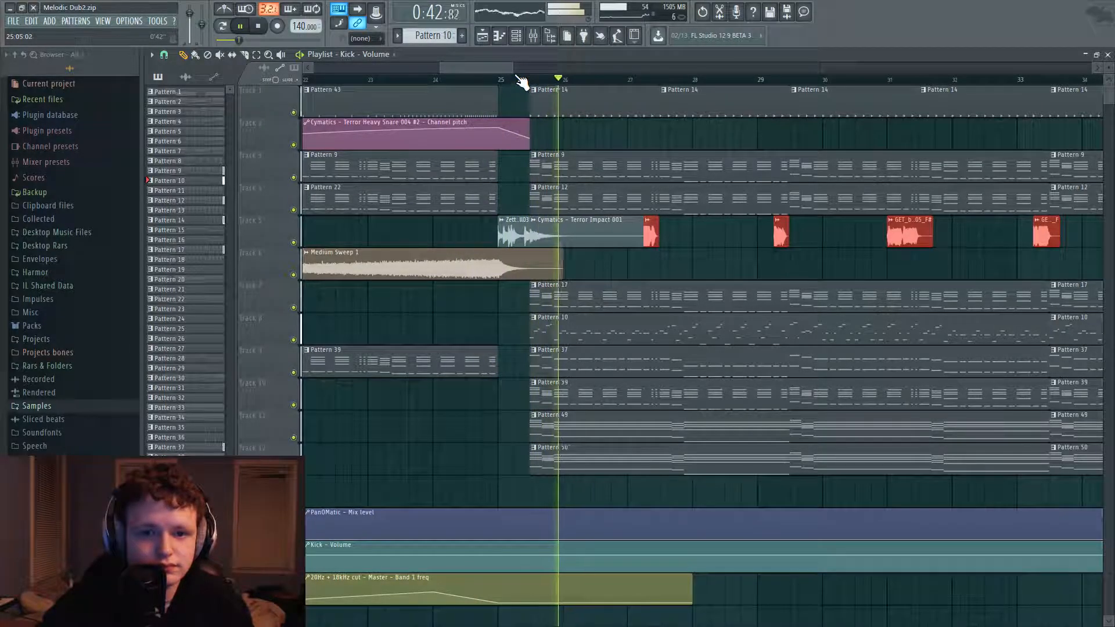
{"action": "left_click_drag", "start_coordinate": [535, 69], "coordinate": [649, 63]}
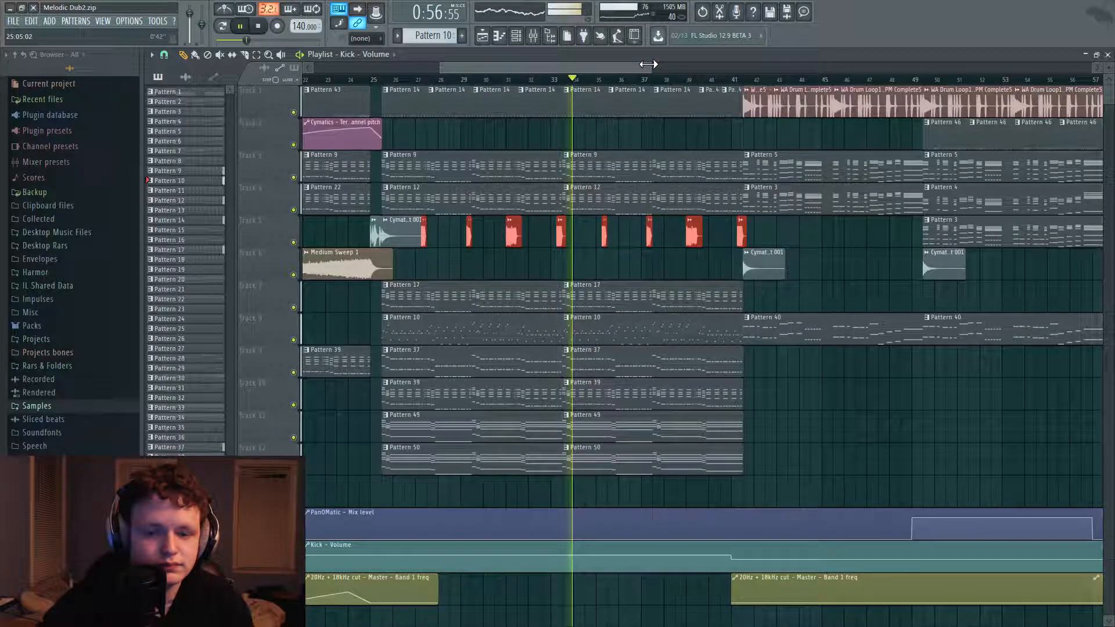
{"action": "left_click_drag", "start_coordinate": [653, 65], "coordinate": [675, 68]}
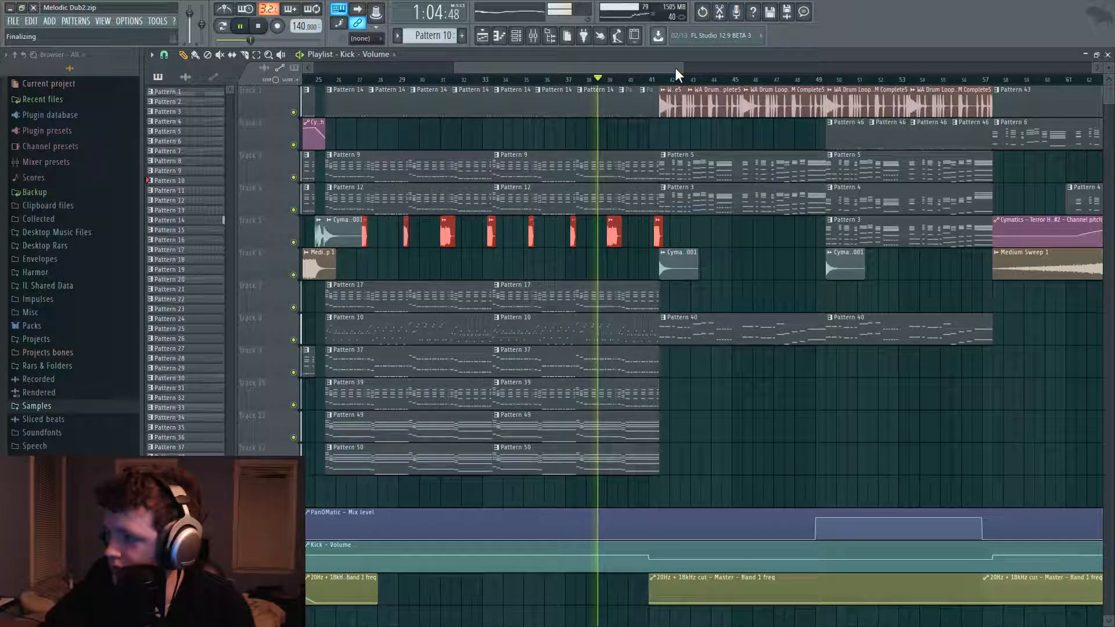
{"action": "left_click", "coordinate": [259, 28]}
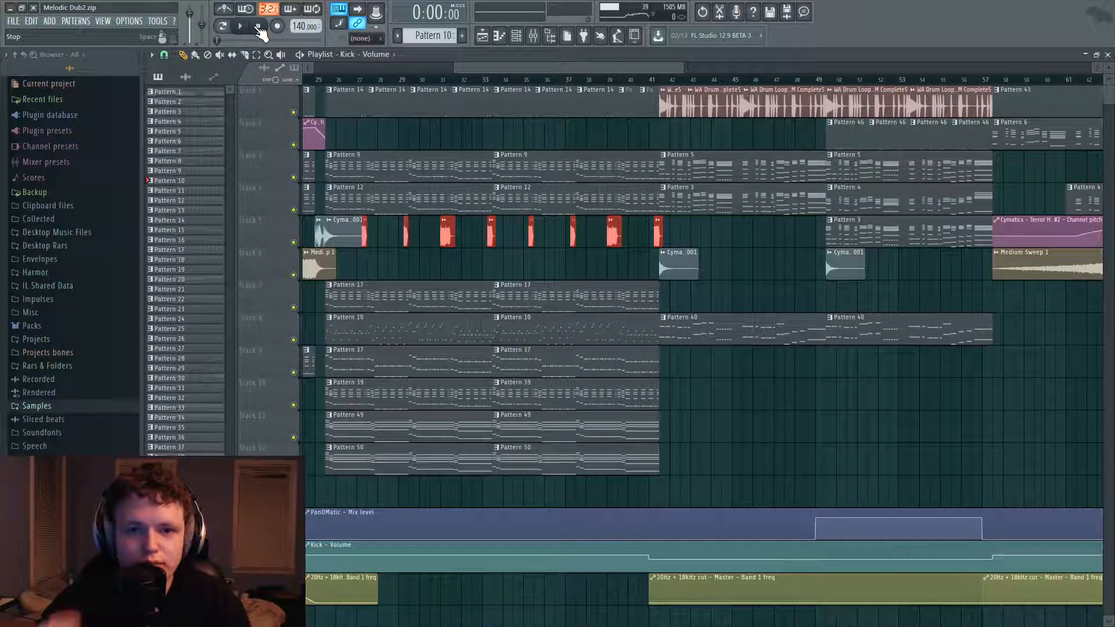
Play the start of the drop from 0:42 in bar 25, pause and resume it once, and stop playback
{"action": "left_click_drag", "start_coordinate": [462, 68], "coordinate": [319, 70]}
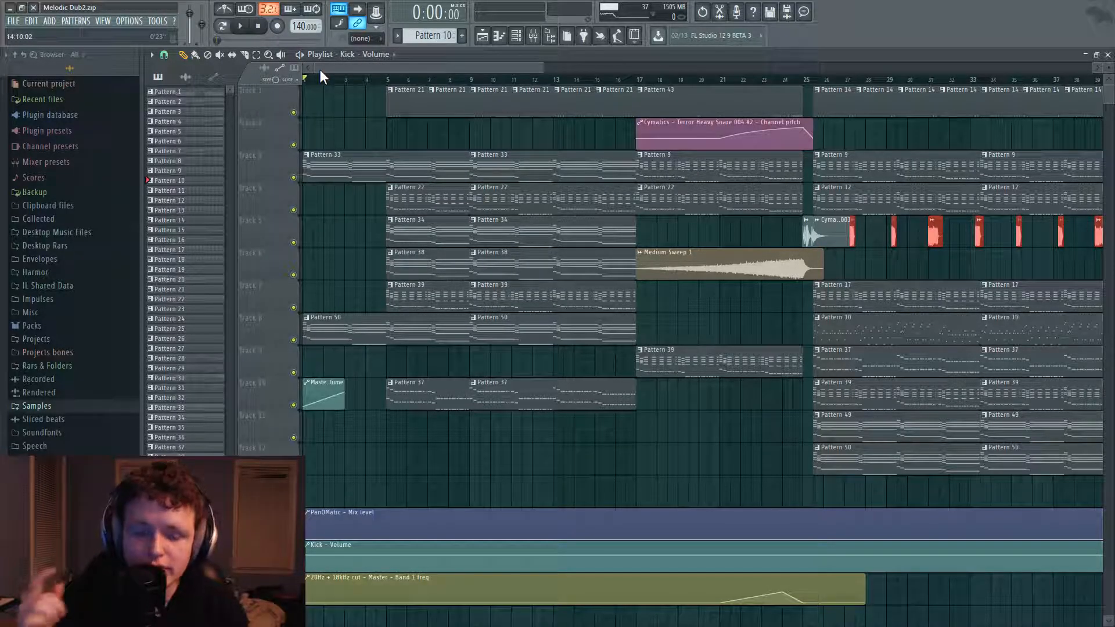
{"action": "left_click_drag", "start_coordinate": [365, 79], "coordinate": [634, 69]}
{"action": "mouse_move", "coordinate": [528, 69]}
{"action": "left_mouse_down"}
{"action": "mouse_move", "coordinate": [618, 55]}
{"action": "mouse_move", "coordinate": [600, 63]}
{"action": "left_mouse_up"}
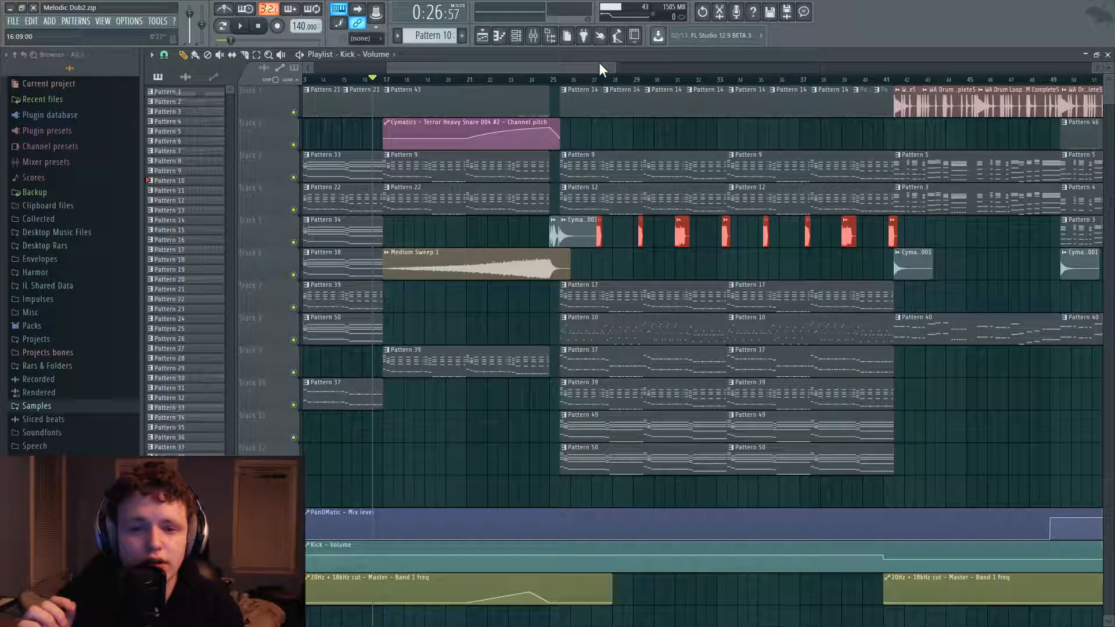
{"action": "left_click", "coordinate": [562, 80]}
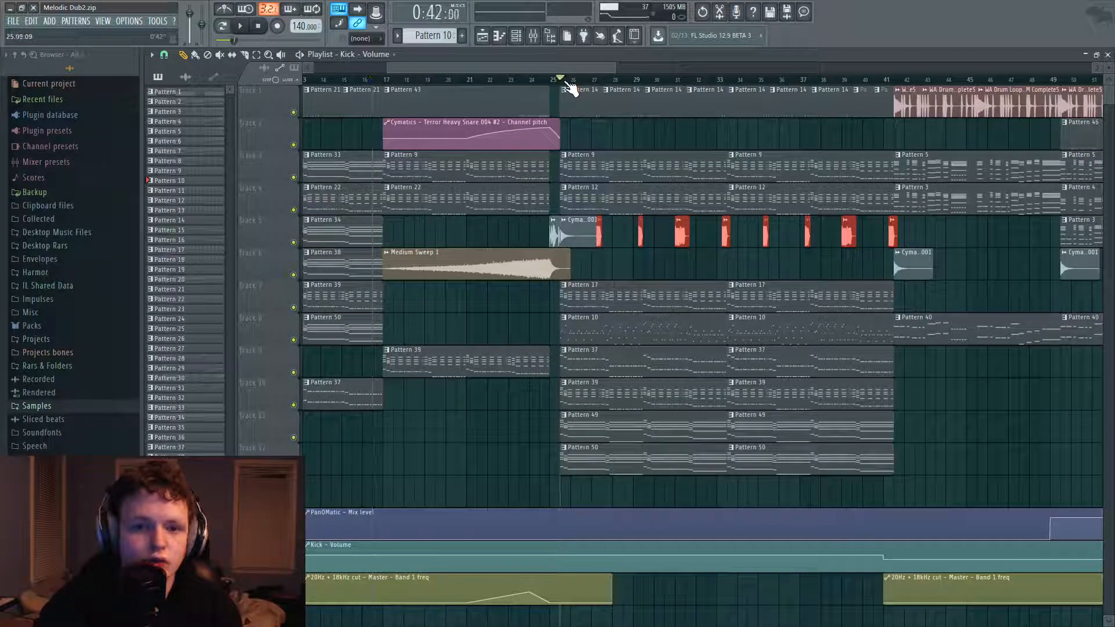
{"action": "key", "text": "space"}
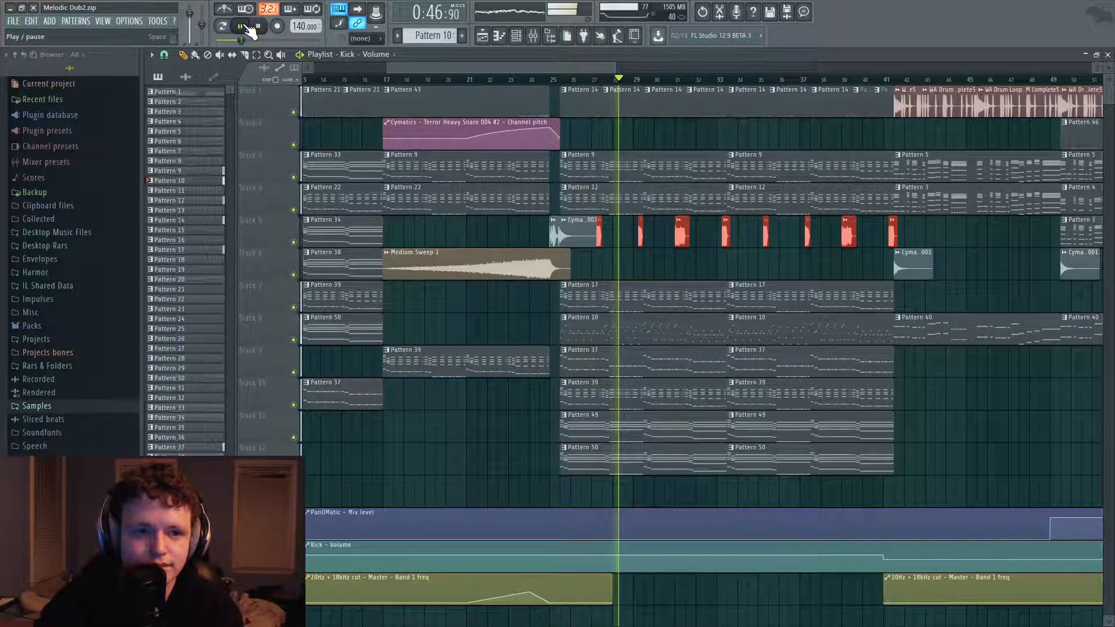
{"action": "left_click", "coordinate": [246, 27]}
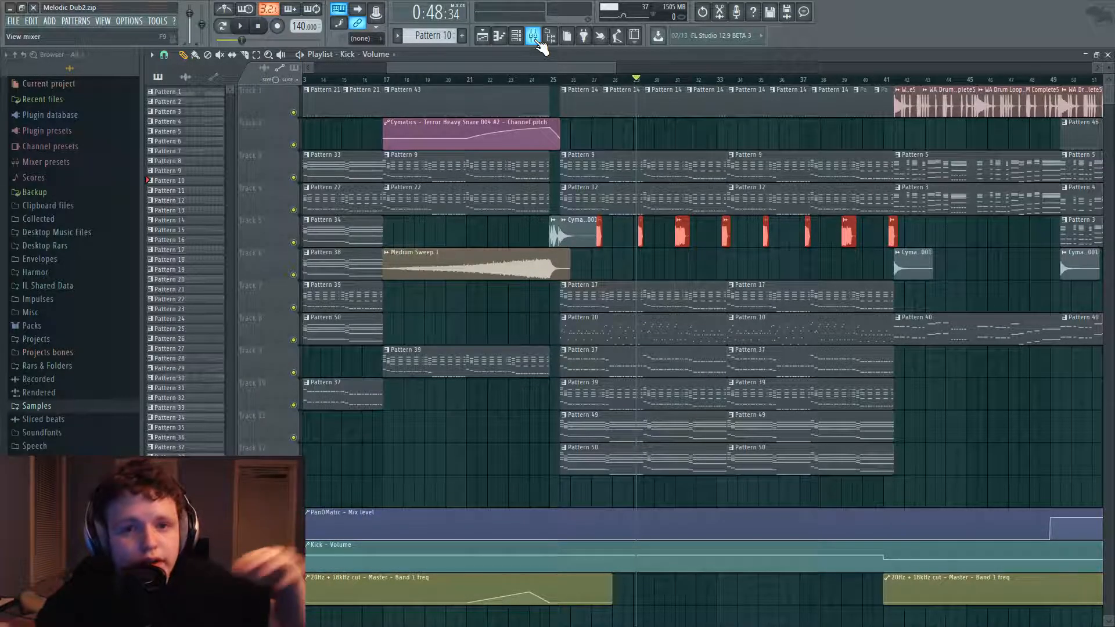
{"action": "left_click", "coordinate": [240, 25]}
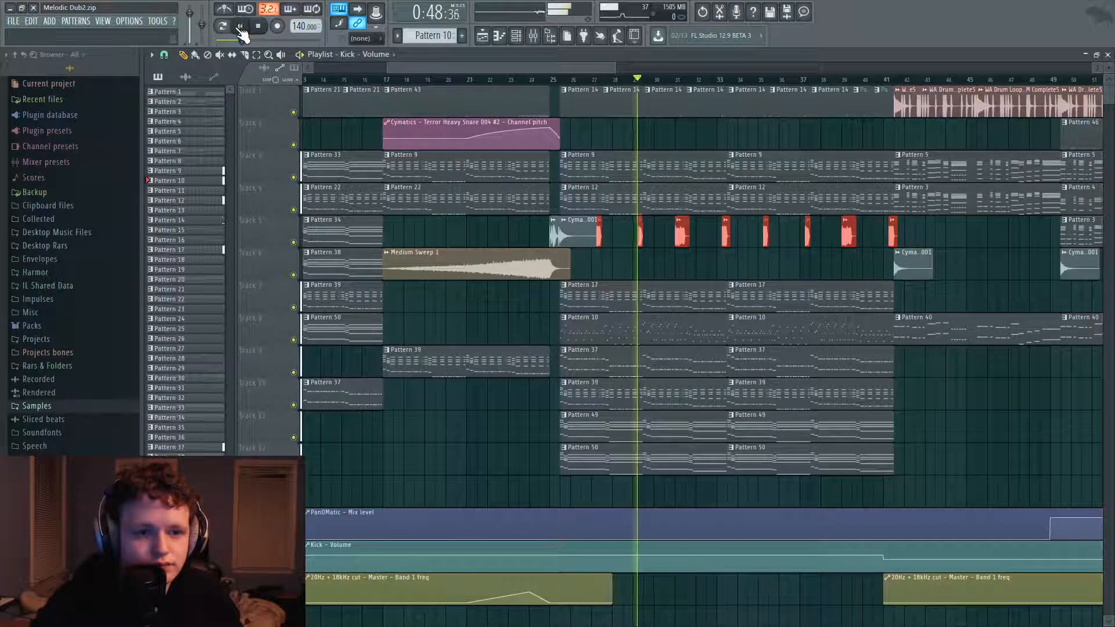
{"action": "left_click", "coordinate": [258, 27]}
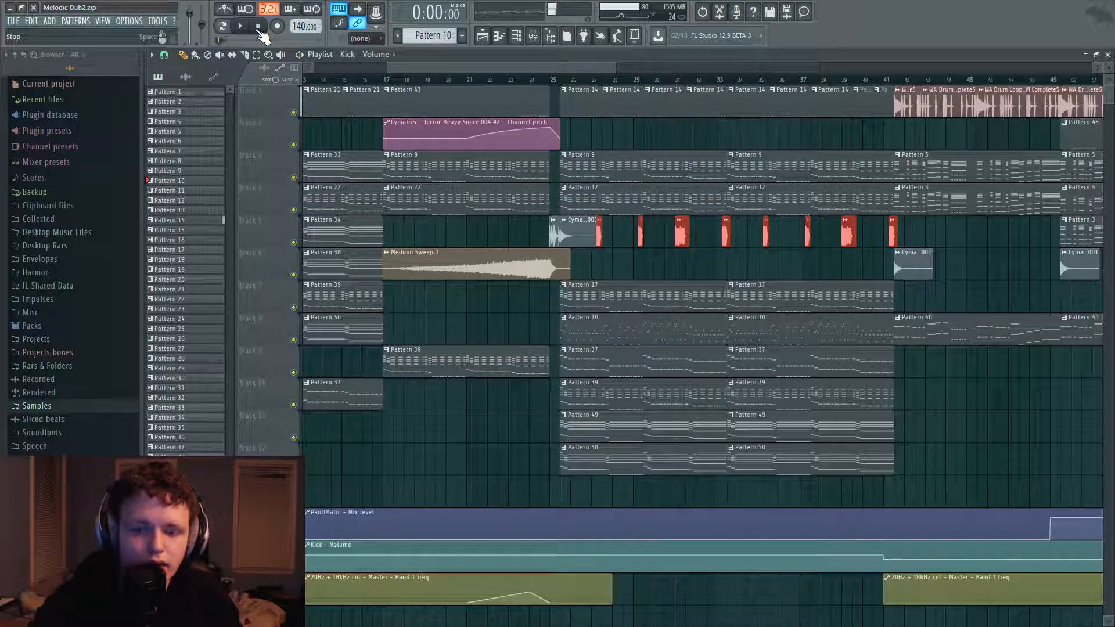
Play the drop again from bar 25, check the track levels in the mixer, and return to the playlist with playback stopped
{"action": "left_click", "coordinate": [576, 82]}
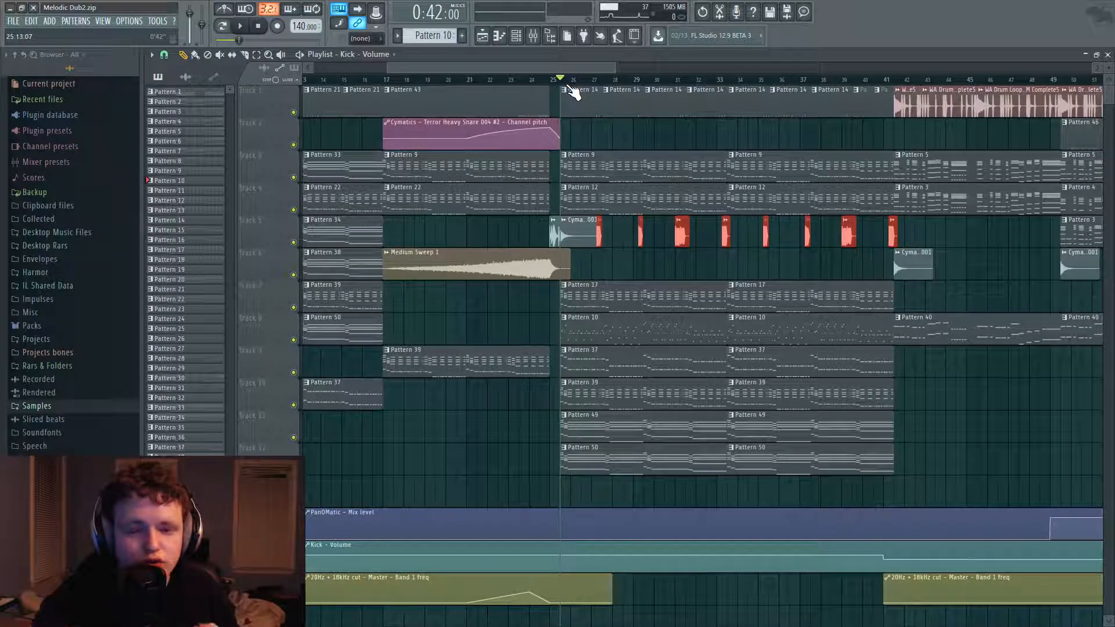
{"action": "left_click", "coordinate": [534, 36]}
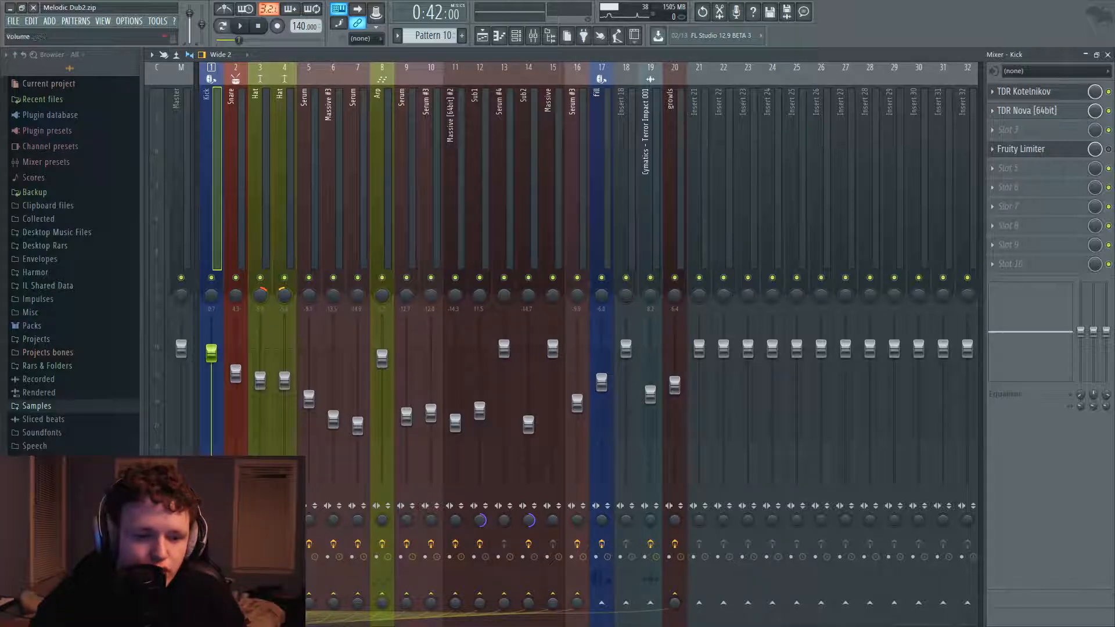
{"action": "left_click", "coordinate": [1108, 54]}
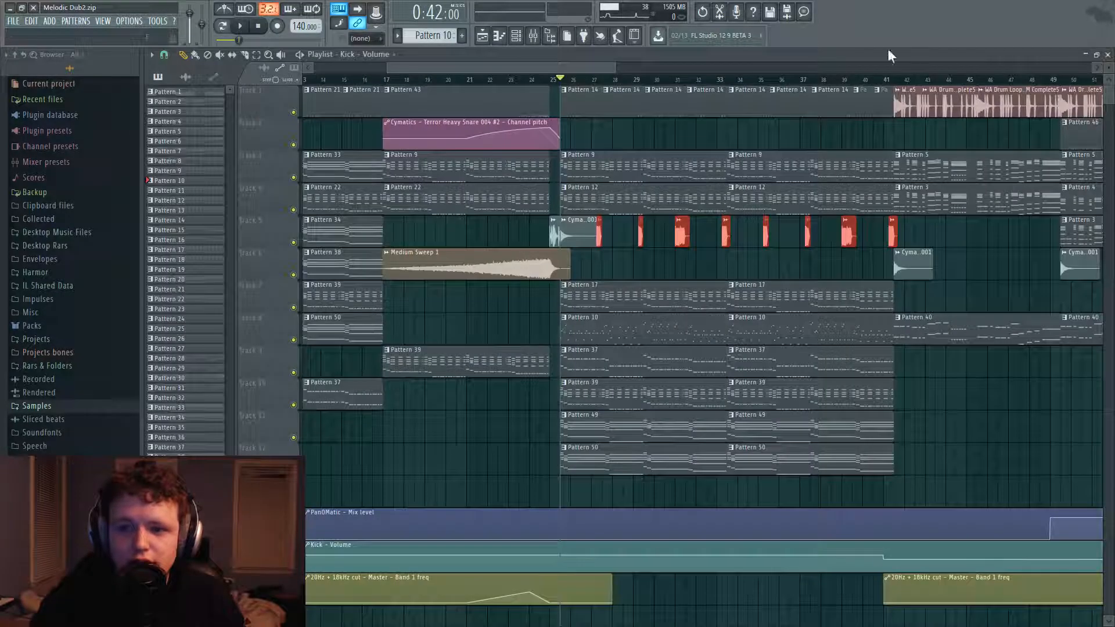
{"action": "left_click", "coordinate": [240, 26]}
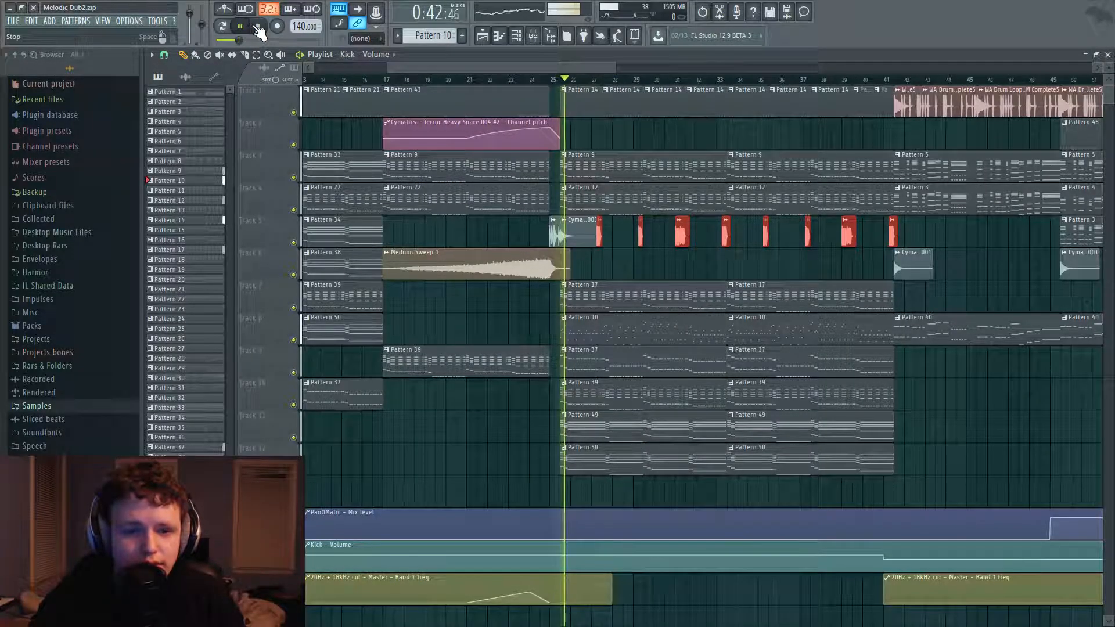
{"action": "left_click", "coordinate": [533, 36]}
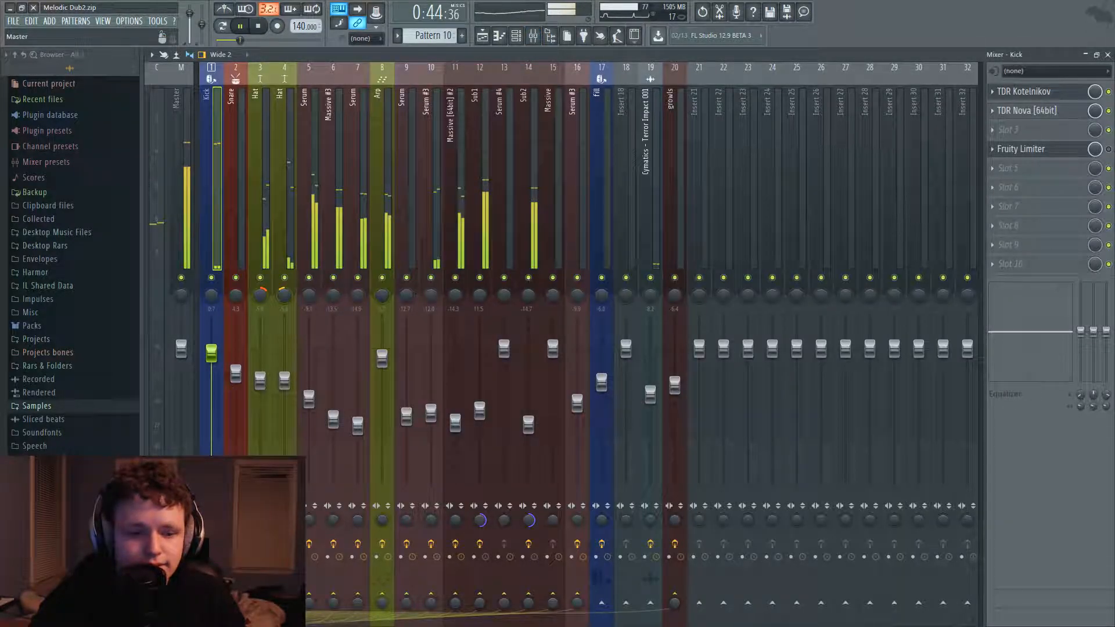
{"action": "left_click", "coordinate": [259, 29]}
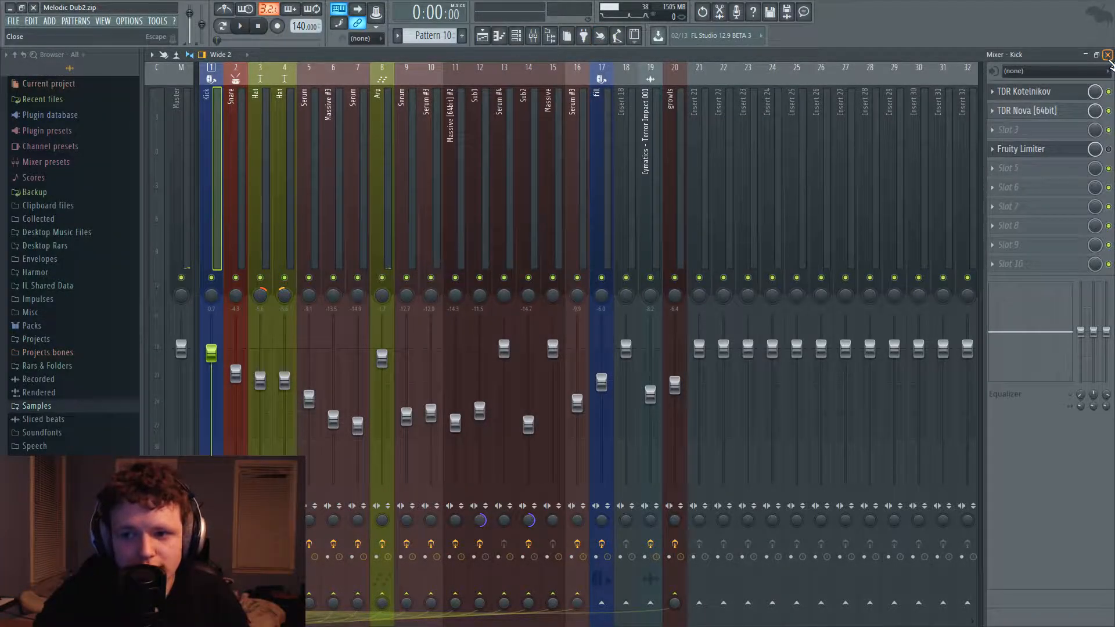
{"action": "left_click", "coordinate": [1108, 55]}
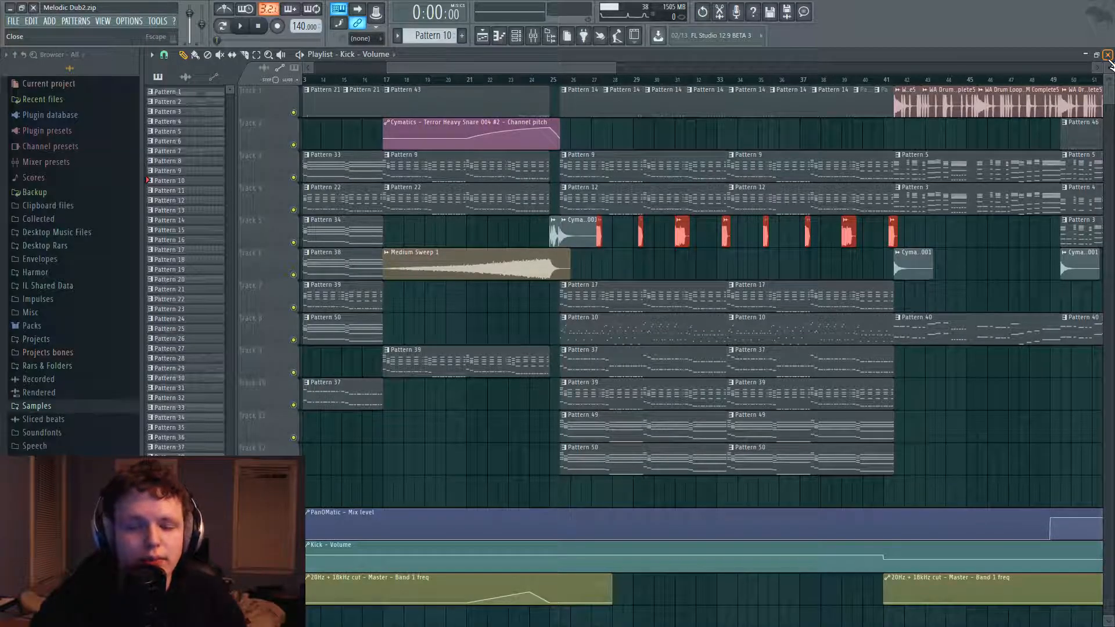
Look over the song's arrangement in the playlist from the intro through the last patterns
{"action": "left_click_drag", "start_coordinate": [614, 68], "coordinate": [1097, 75]}
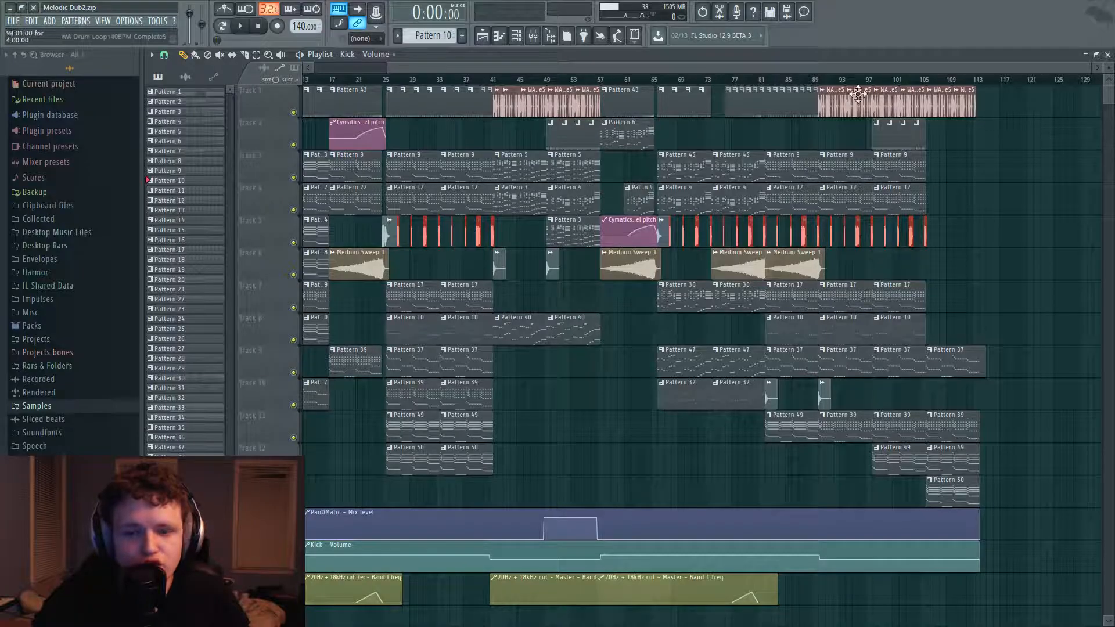
{"action": "left_click_drag", "start_coordinate": [782, 70], "coordinate": [693, 74]}
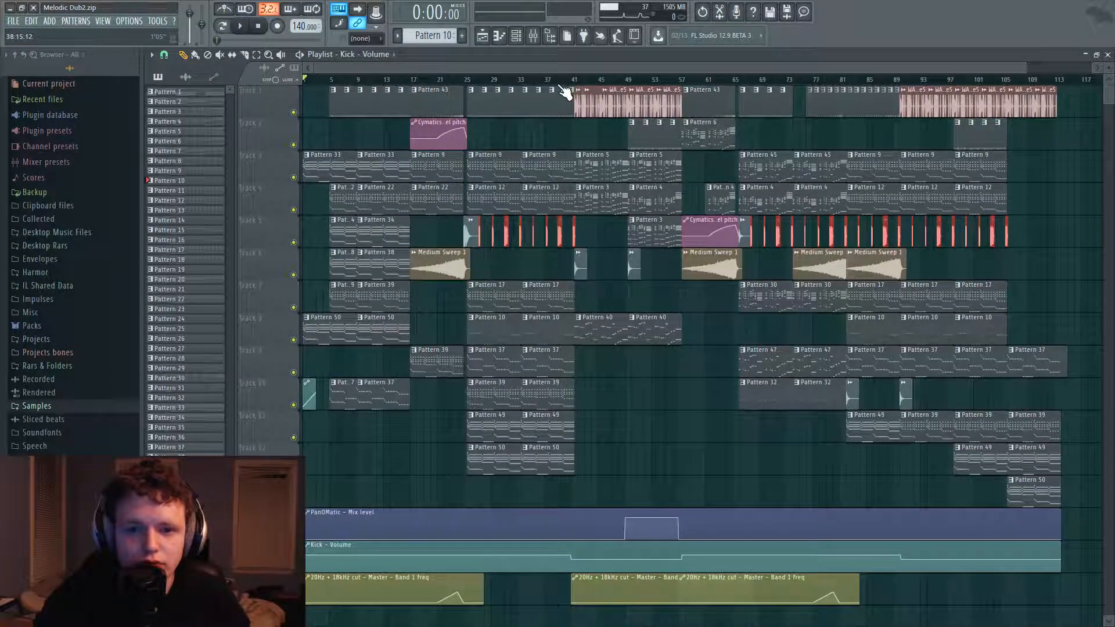
{"action": "scroll", "coordinate": [566, 94], "scroll_direction": "up", "scroll_amount": 4}
{"action": "scroll", "coordinate": [566, 94], "scroll_direction": "up", "scroll_amount": 2}
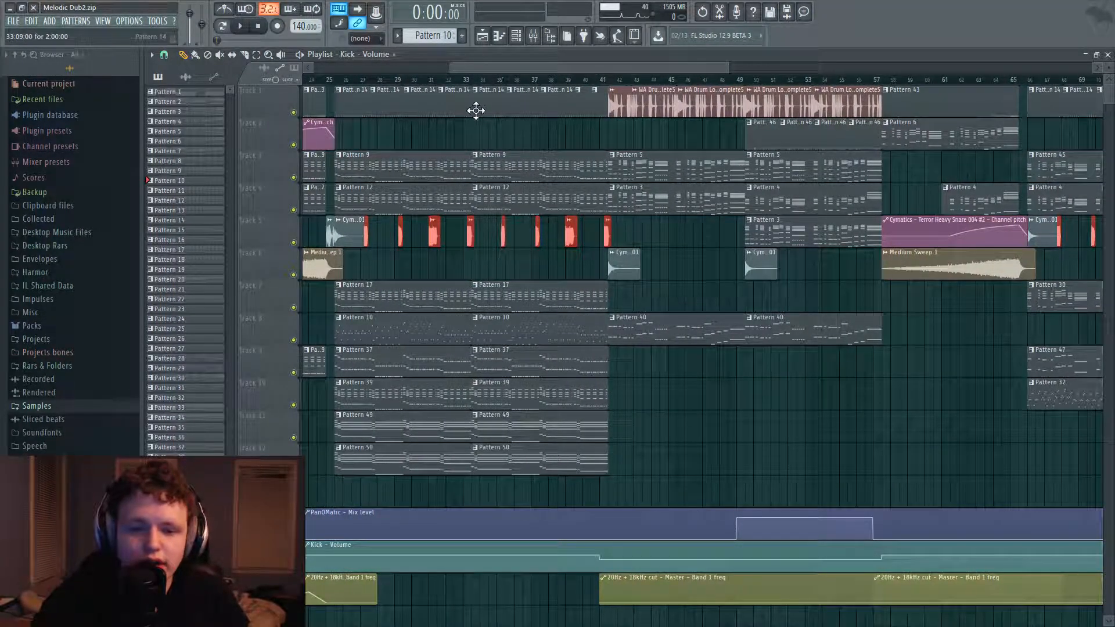
{"action": "left_click_drag", "start_coordinate": [546, 67], "coordinate": [288, 111]}
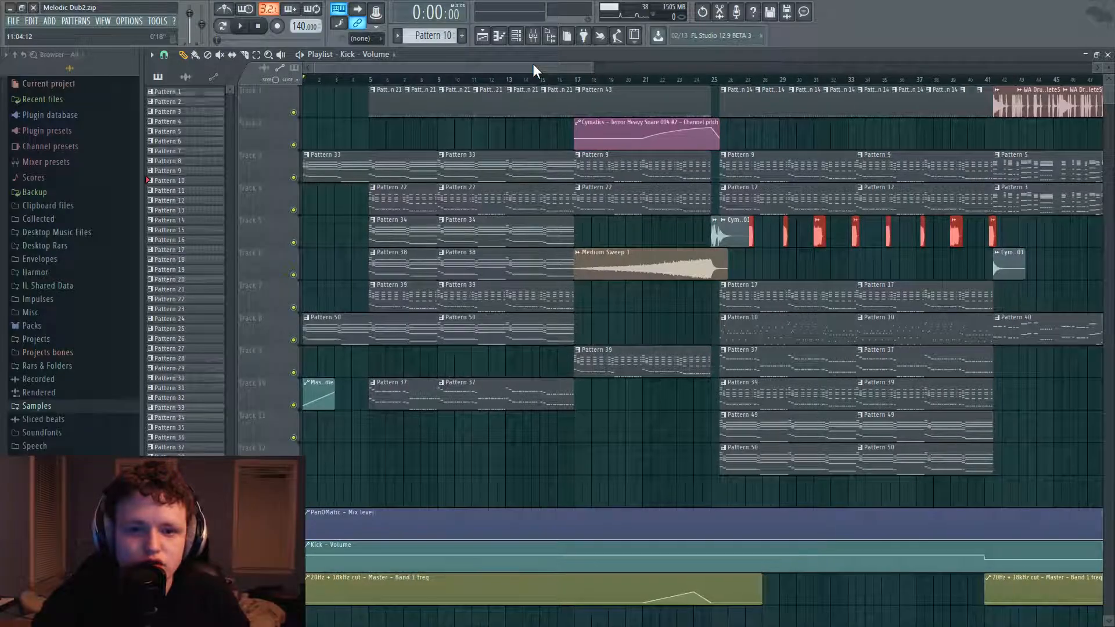
{"action": "left_click_drag", "start_coordinate": [591, 67], "coordinate": [743, 44]}
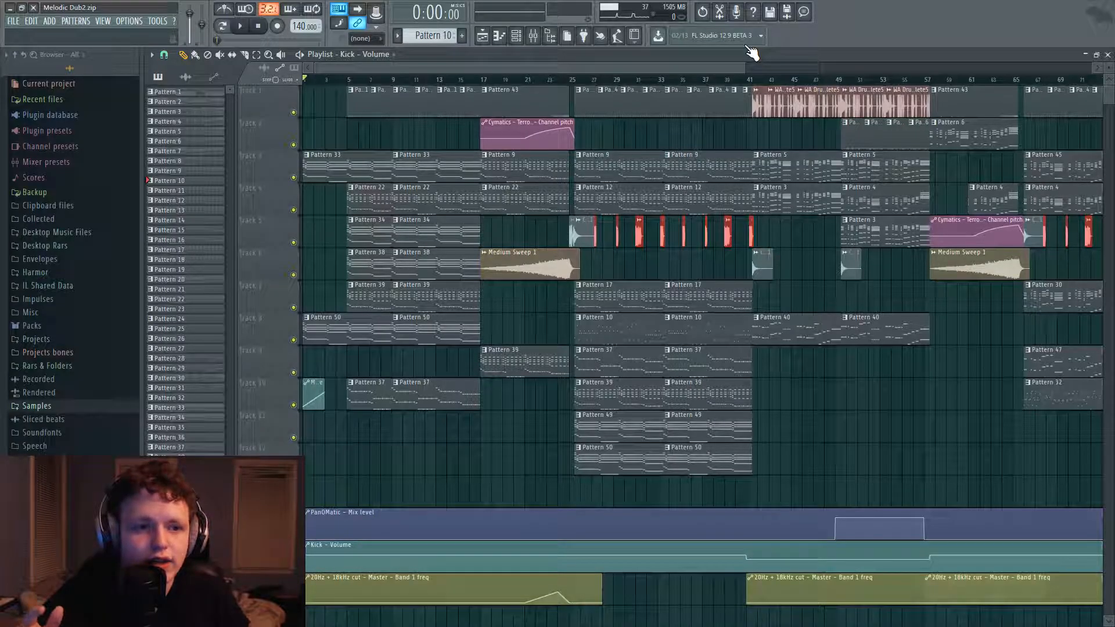
Render the full song to Melodic Dub2.wav as a 24-bit WAV with 512-point sinc resampling
{"action": "left_click", "coordinate": [13, 21]}
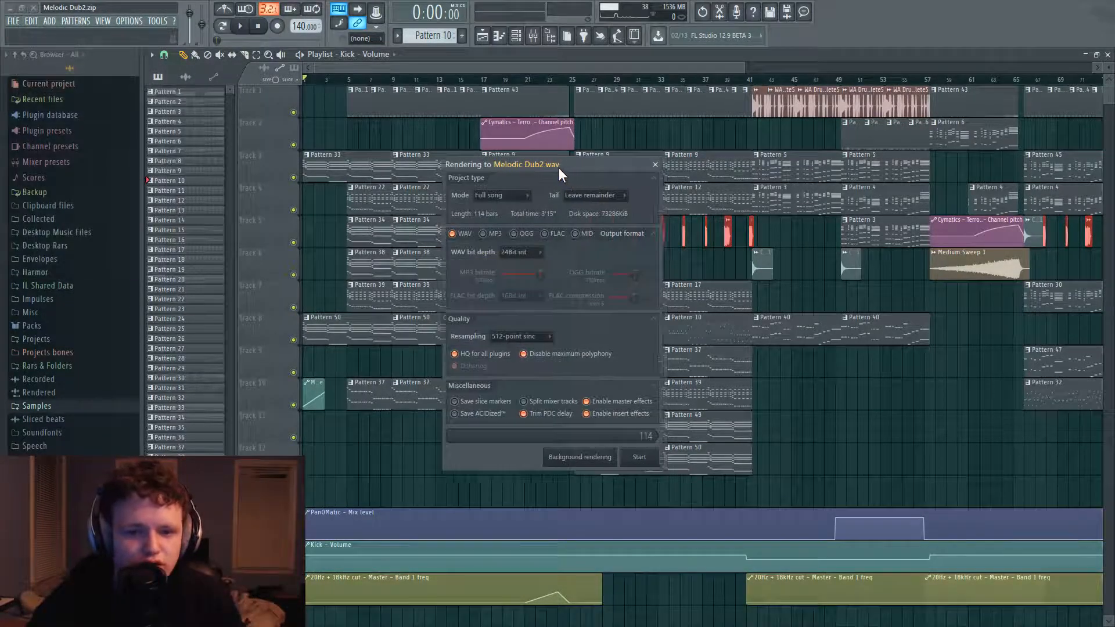
{"action": "left_click_drag", "start_coordinate": [559, 168], "coordinate": [560, 93]}
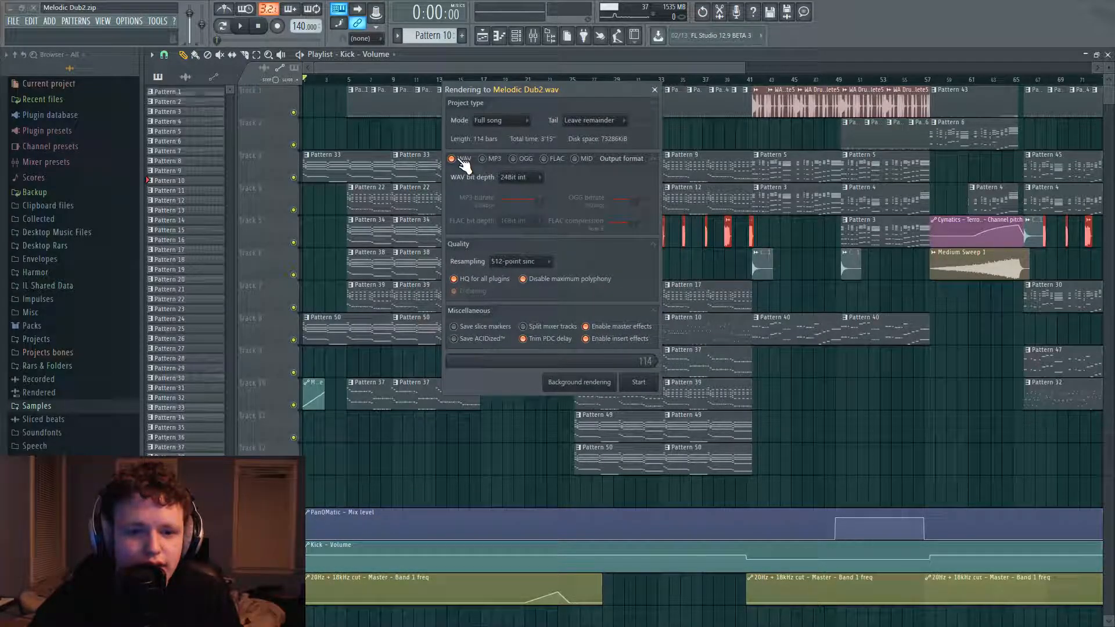
{"action": "left_click", "coordinate": [548, 262]}
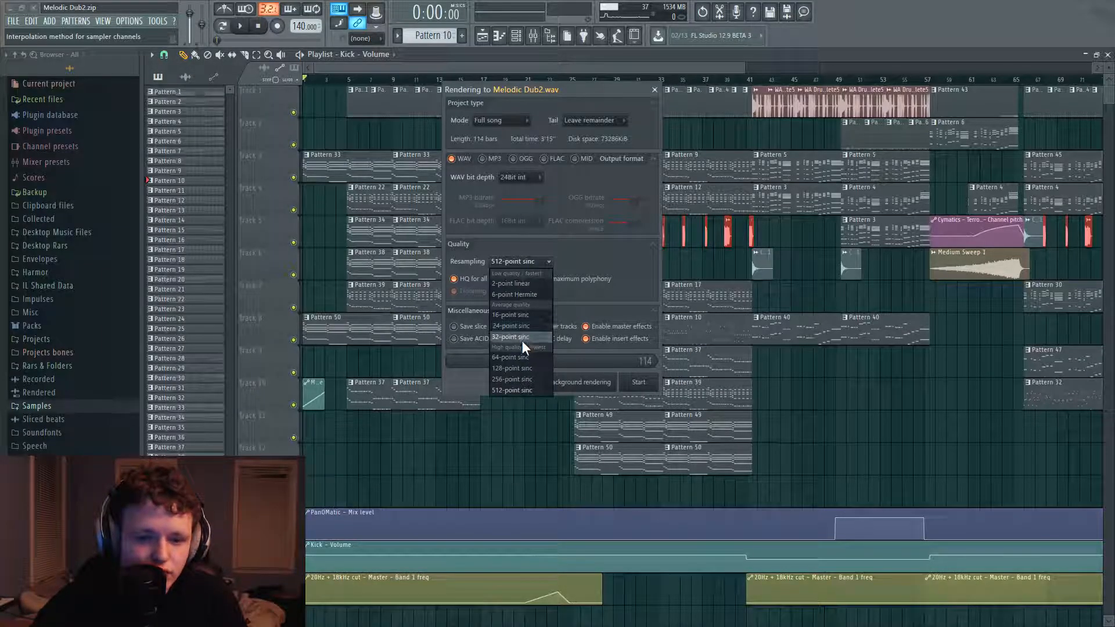
{"action": "left_click", "coordinate": [532, 390]}
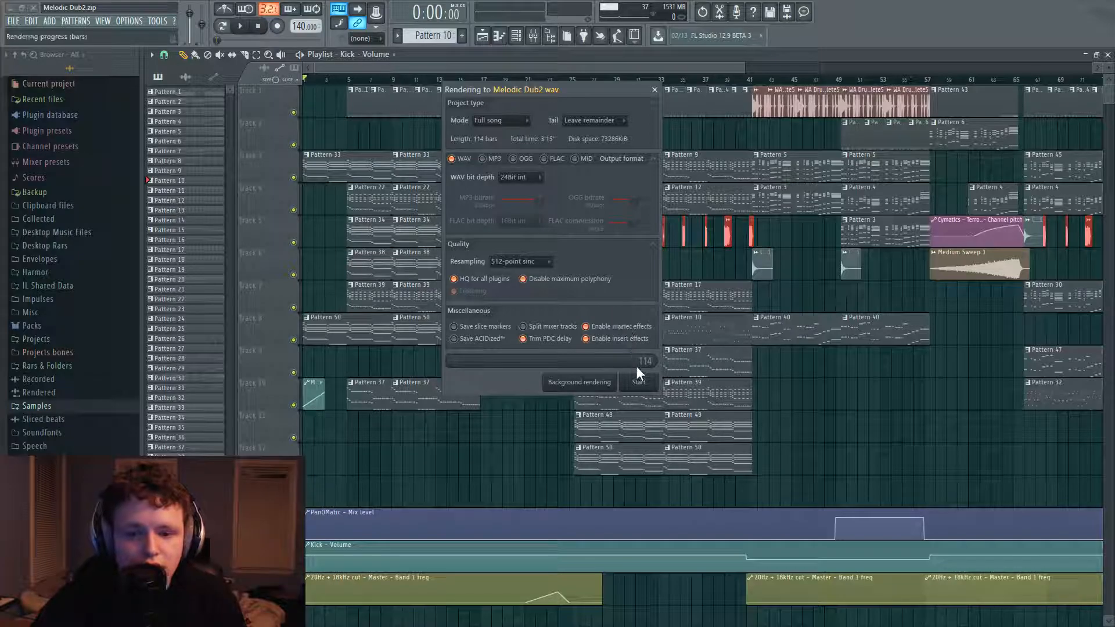
{"action": "left_click", "coordinate": [640, 383]}
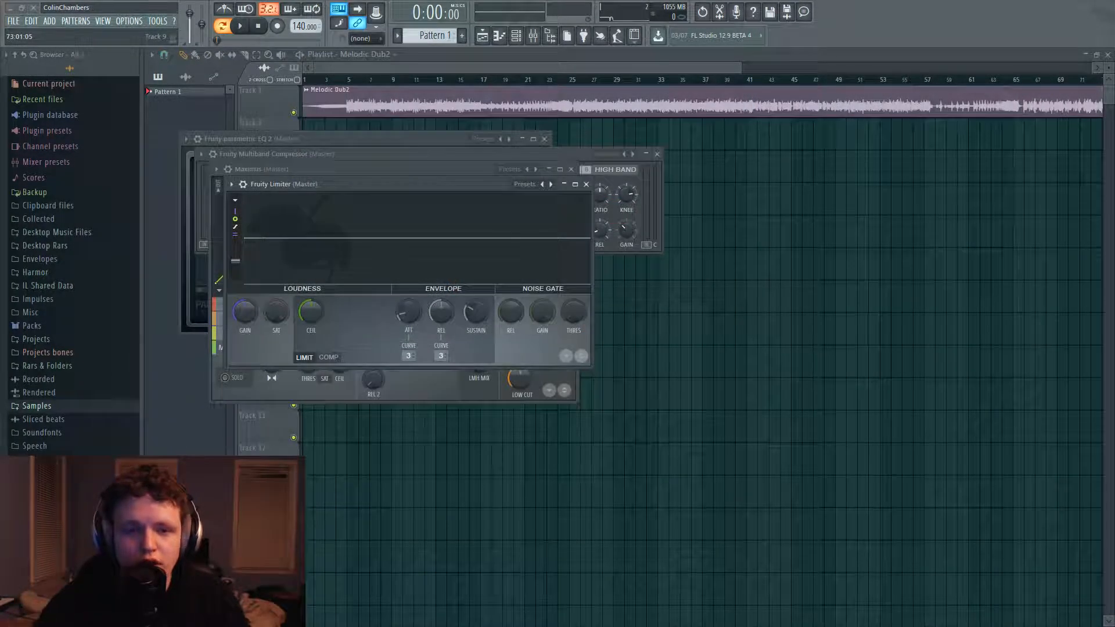
In the mastering project with the rendered Melodic Dub2 clip, show the mixer and inspect the Master's Youlean Loudness Meter
{"action": "left_click", "coordinate": [738, 69]}
{"action": "left_click_drag", "start_coordinate": [739, 65], "coordinate": [765, 93]}
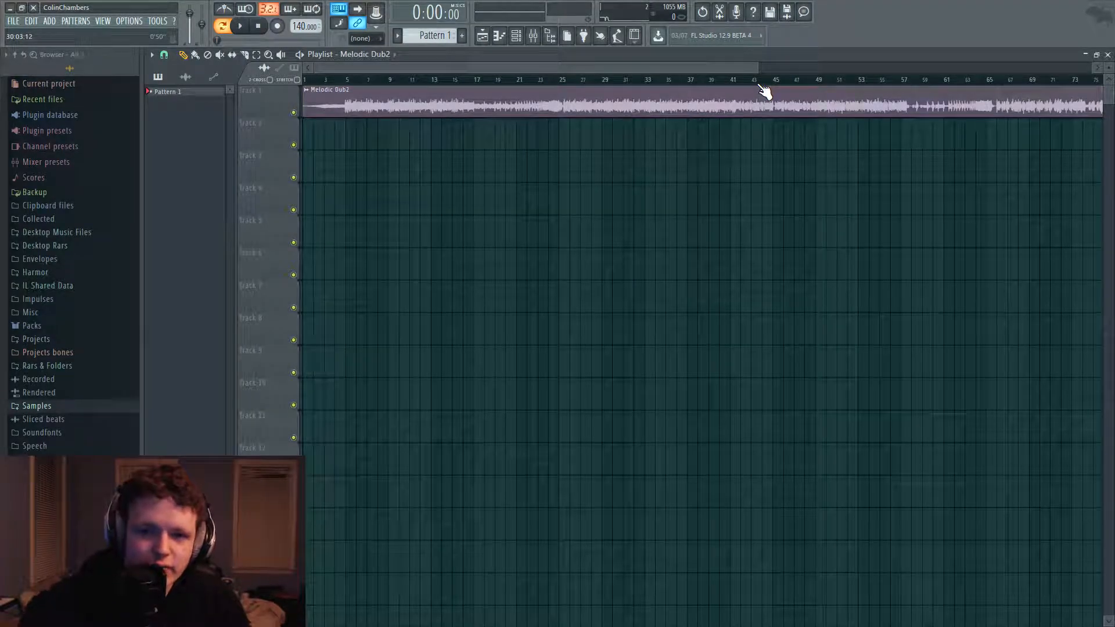
{"action": "left_click", "coordinate": [533, 35]}
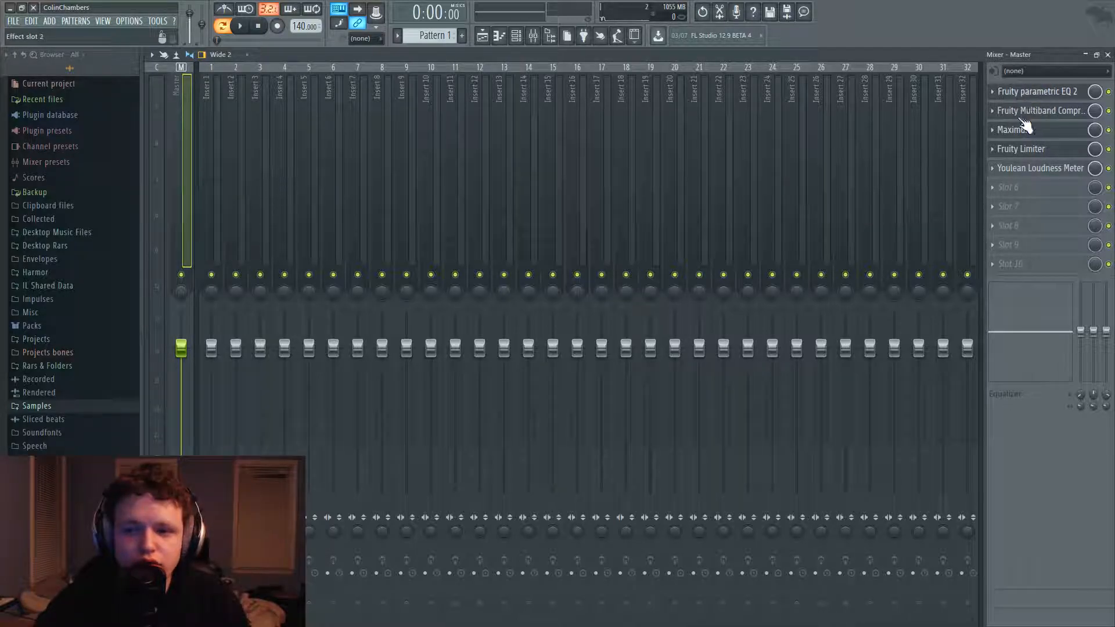
{"action": "left_click", "coordinate": [1031, 169]}
{"action": "left_click_drag", "start_coordinate": [545, 204], "coordinate": [578, 96]}
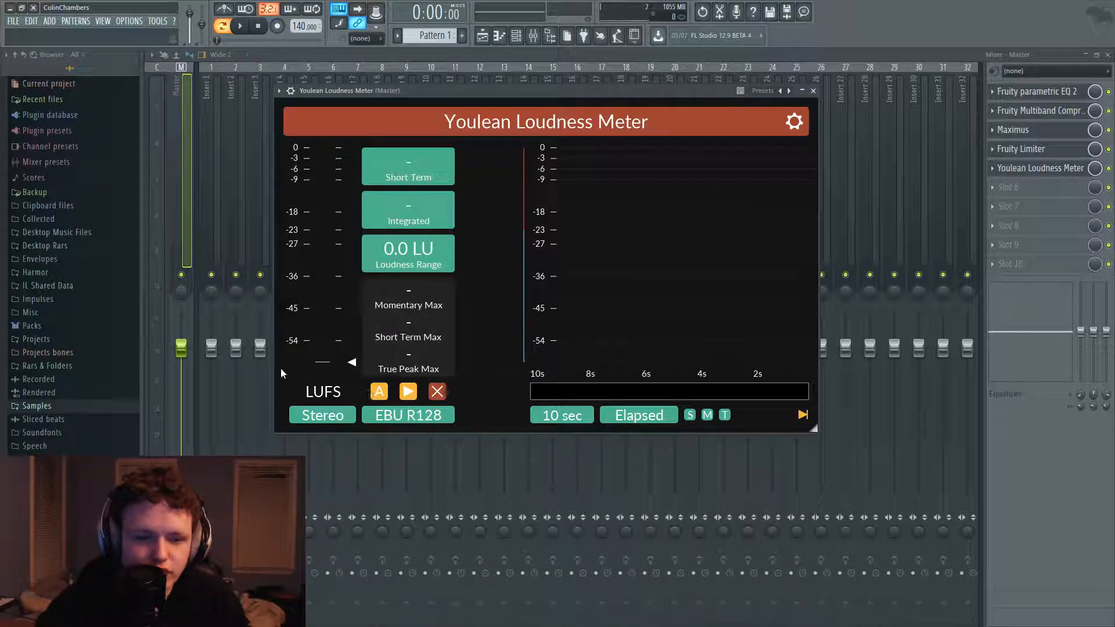
{"action": "left_click", "coordinate": [814, 93]}
Inspect the Master track's Fruity parametric EQ 2, Fruity Multiband Compressor, Maximus and Fruity Limiter, enlarging the EQ window
{"action": "left_click", "coordinate": [1060, 97]}
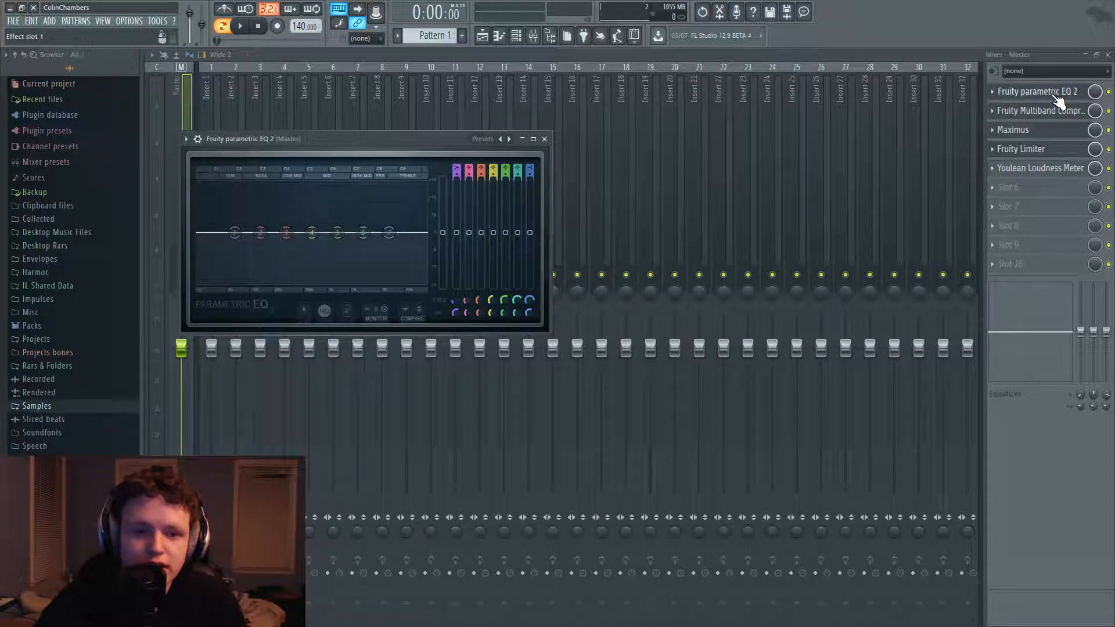
{"action": "left_click_drag", "start_coordinate": [548, 329], "coordinate": [660, 328]}
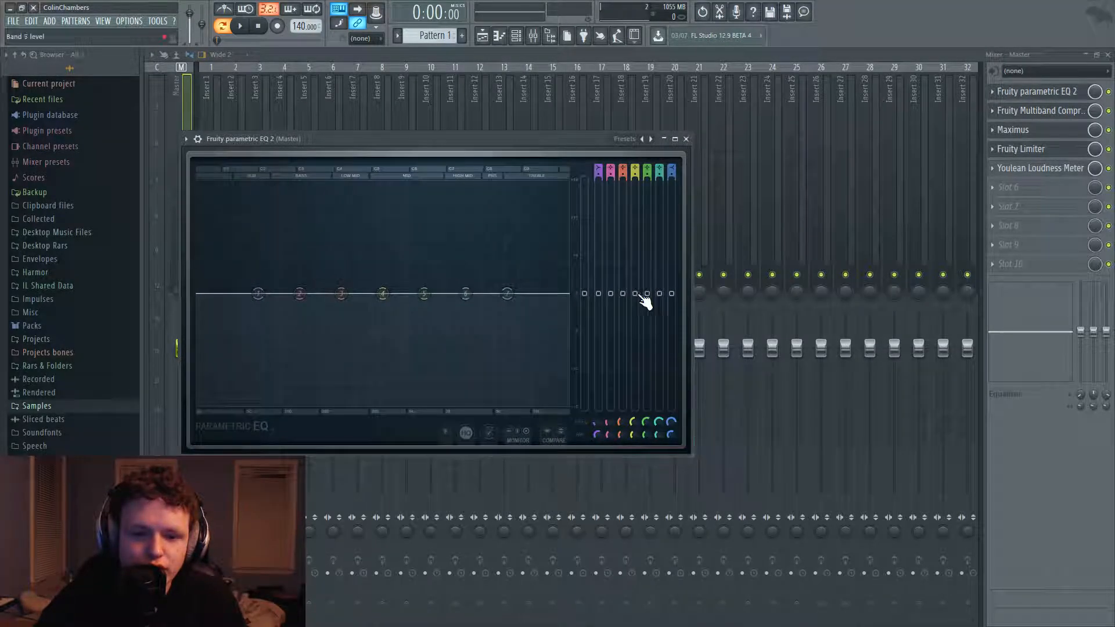
{"action": "left_click_drag", "start_coordinate": [533, 139], "coordinate": [637, 114]}
{"action": "left_click", "coordinate": [1035, 110]}
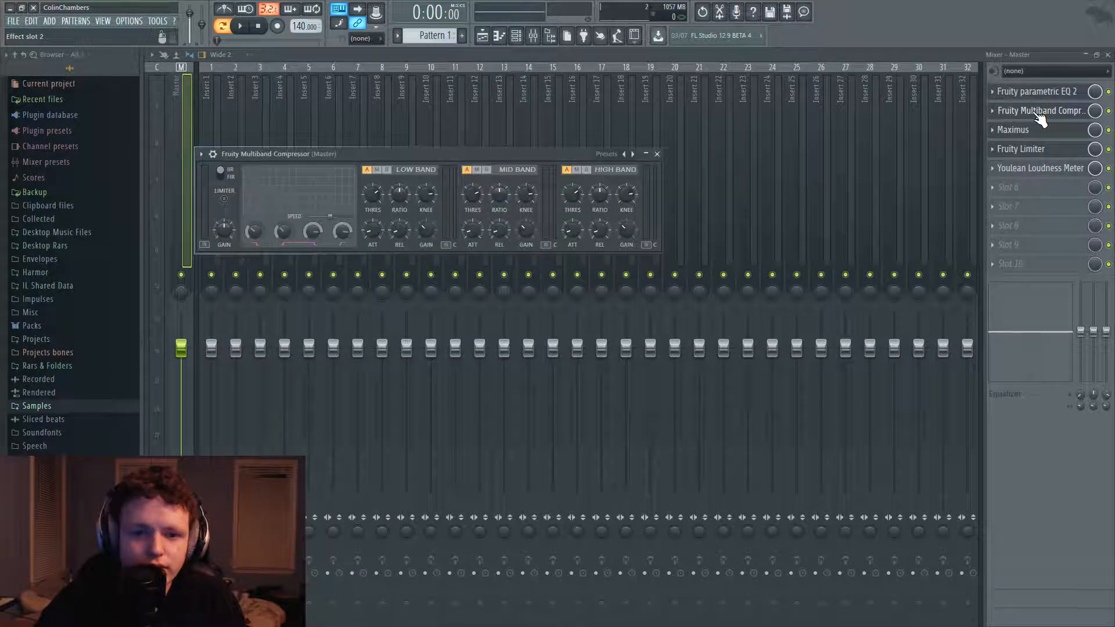
{"action": "left_click", "coordinate": [1029, 134]}
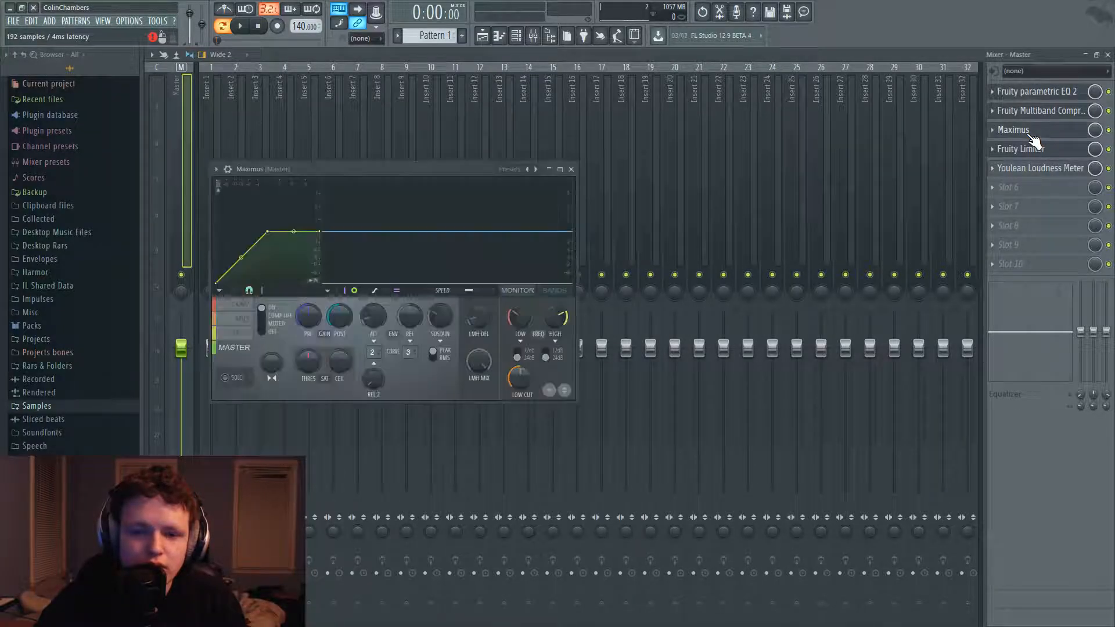
{"action": "left_click", "coordinate": [1034, 149]}
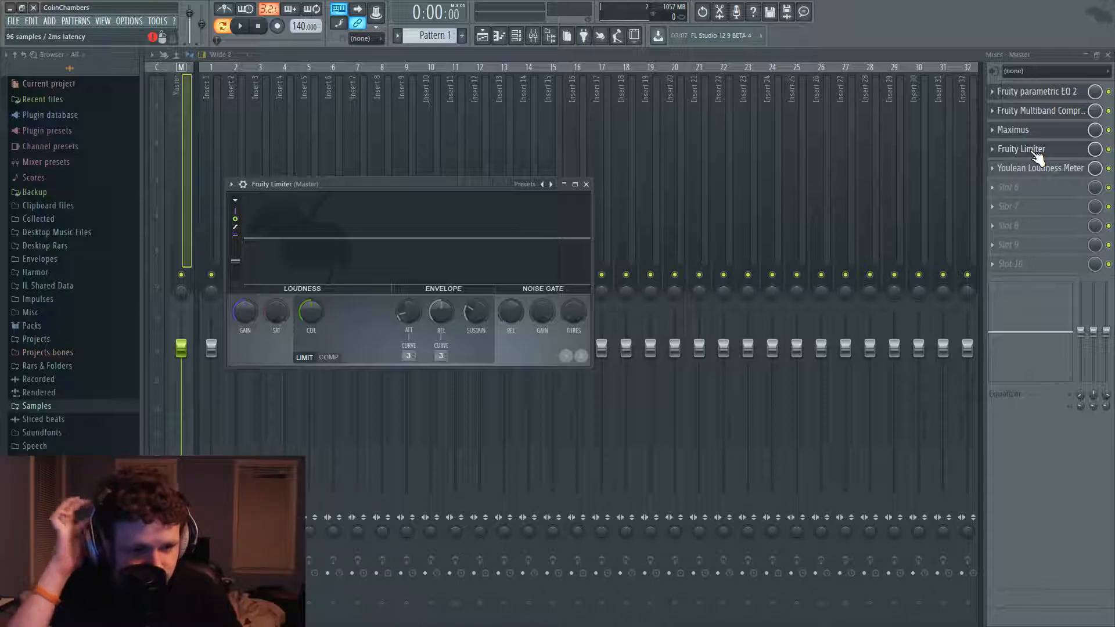
Compare the effect slots of the Master and Insert 1 mixer tracks, and end with the Master selected
{"action": "left_click", "coordinate": [204, 117]}
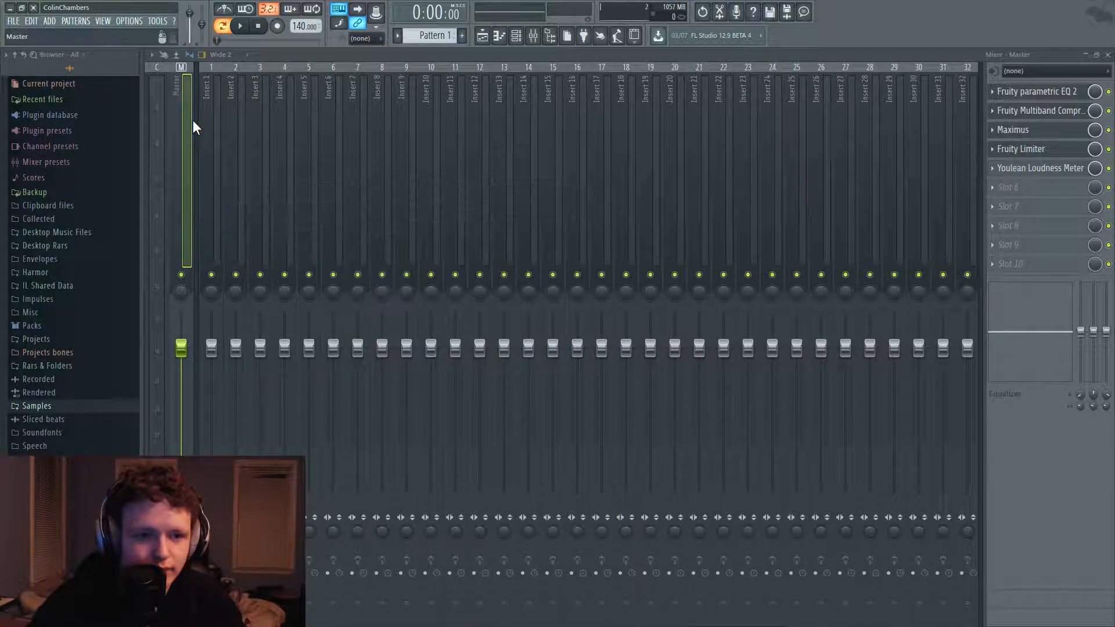
{"action": "left_click", "coordinate": [183, 118]}
{"action": "left_click", "coordinate": [211, 113]}
{"action": "left_click", "coordinate": [193, 109]}
{"action": "left_click", "coordinate": [211, 107]}
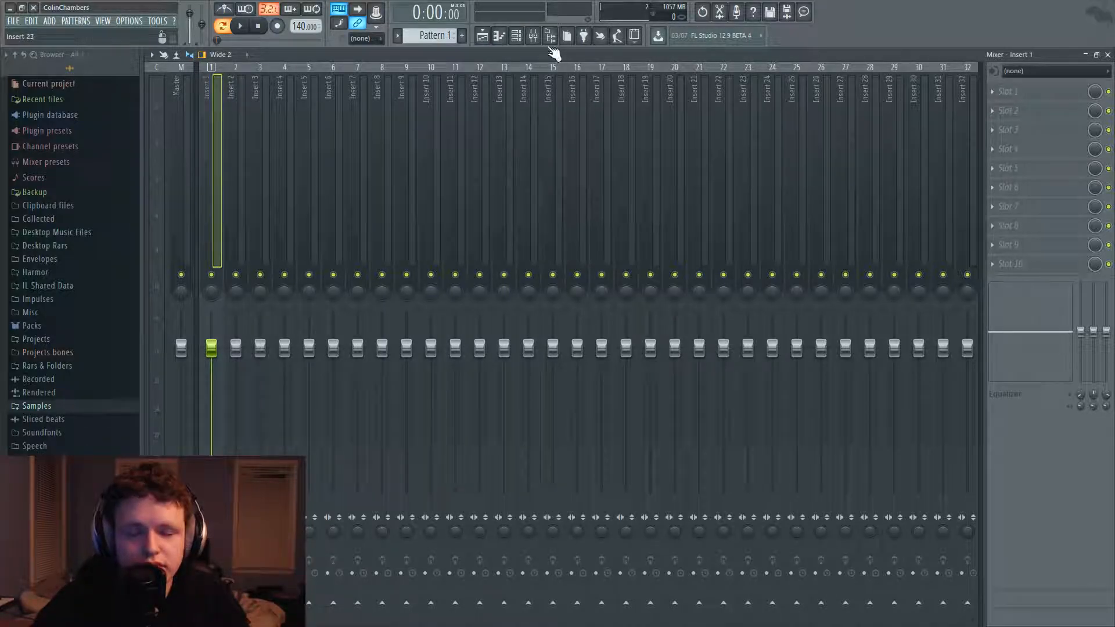
{"action": "right_click", "coordinate": [620, 63]}
{"action": "left_click", "coordinate": [207, 165]}
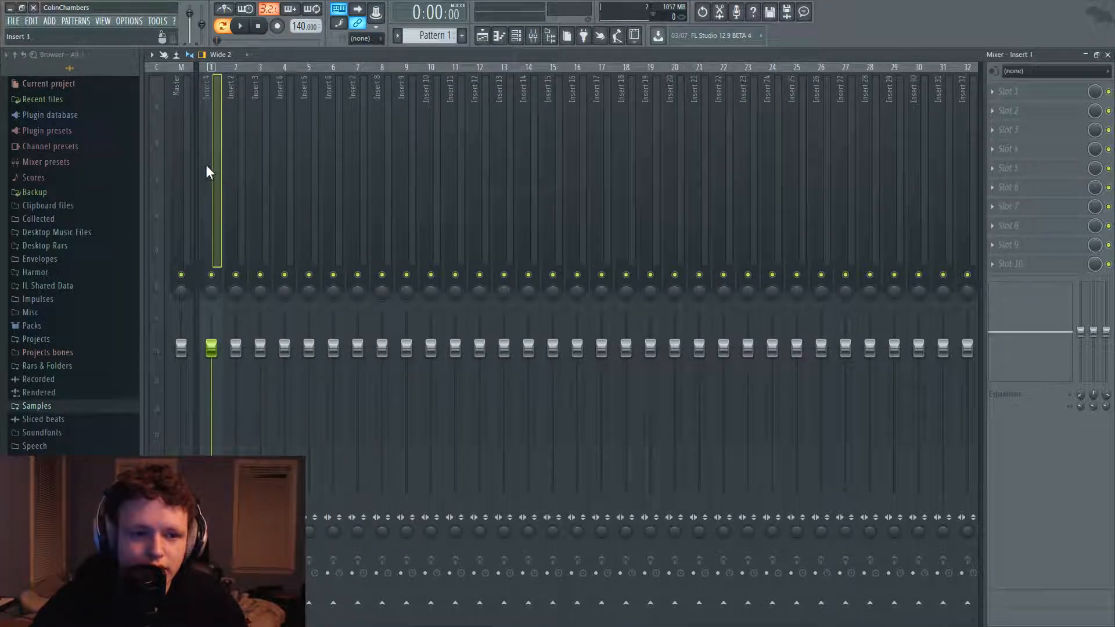
{"action": "left_click", "coordinate": [177, 161]}
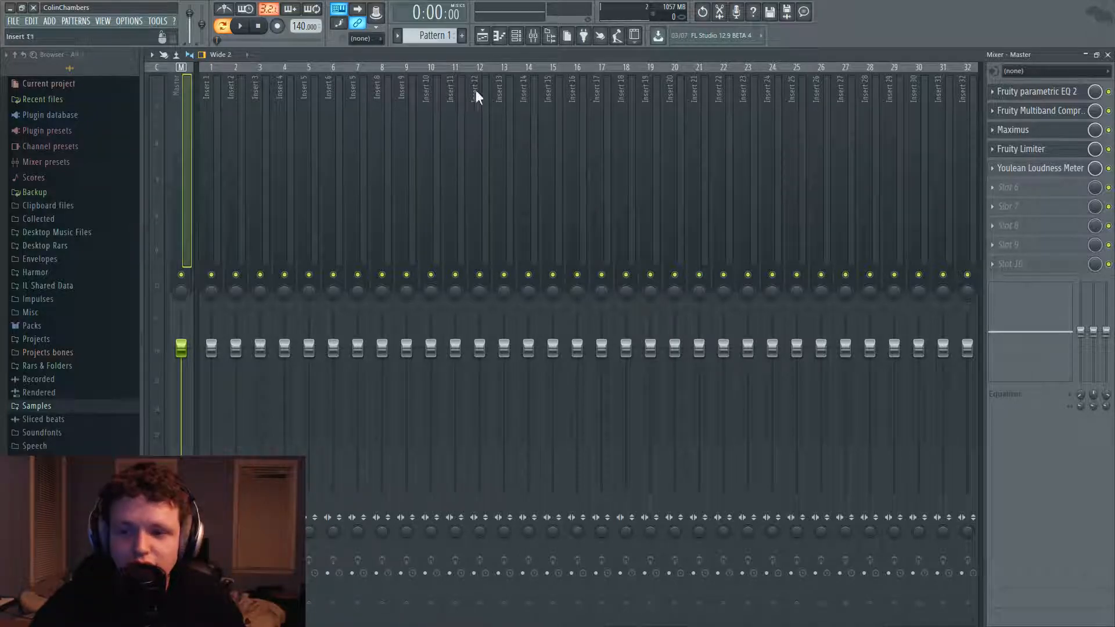
Load the 20Hz + 18kHz cut preset in the Master's Fruity parametric EQ 2, and replace it with the 30Hz + 18kHz cut preset
{"action": "left_click", "coordinate": [1066, 97]}
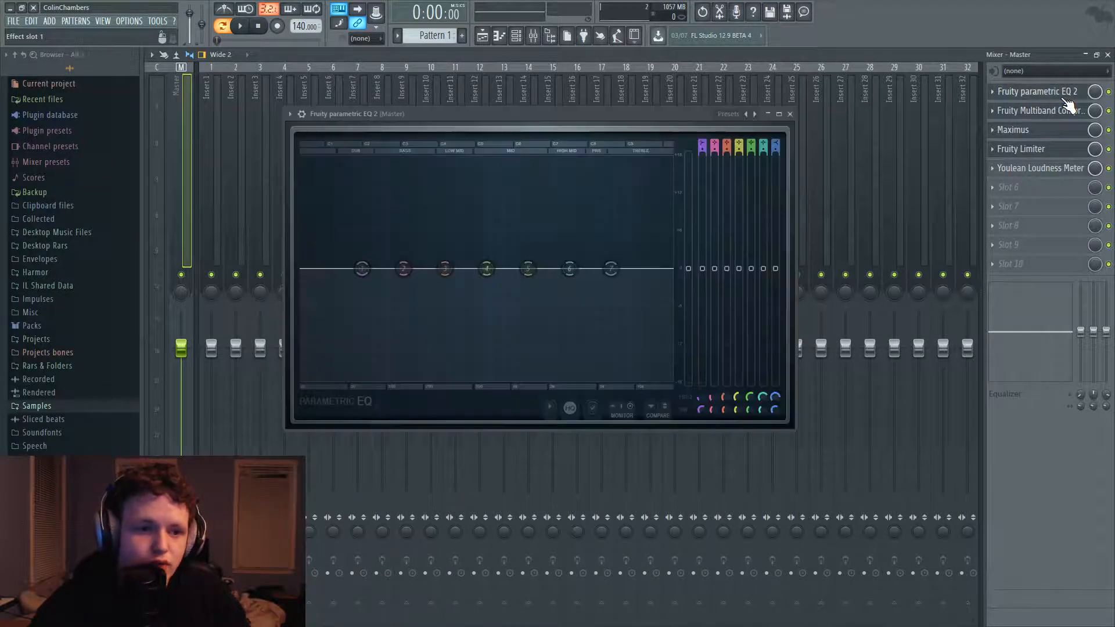
{"action": "left_click", "coordinate": [298, 118]}
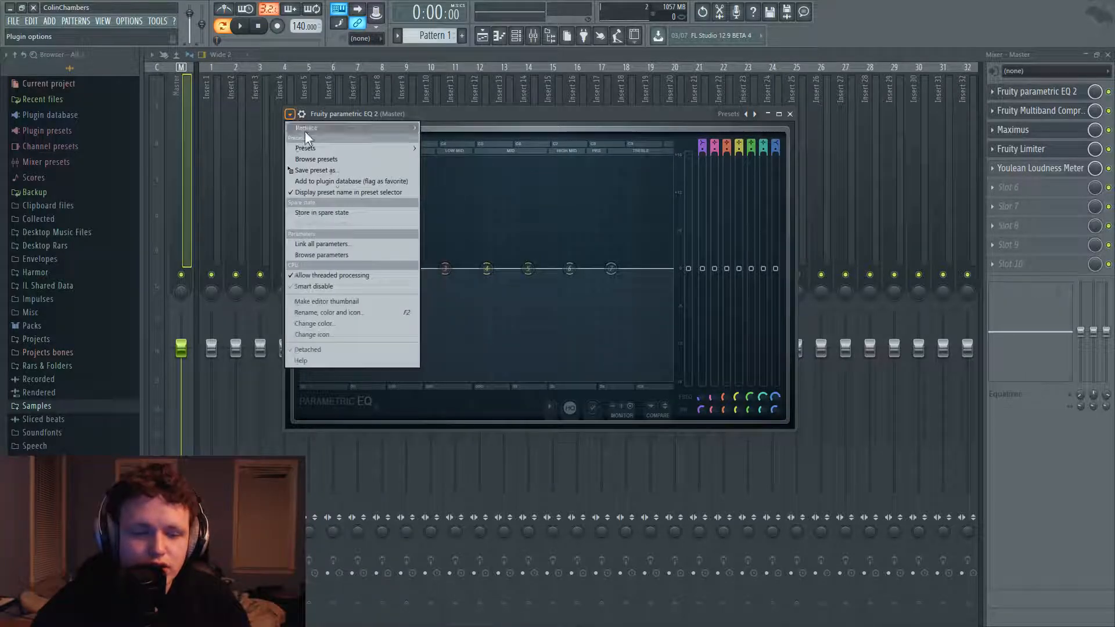
{"action": "mouse_move", "coordinate": [329, 147]}
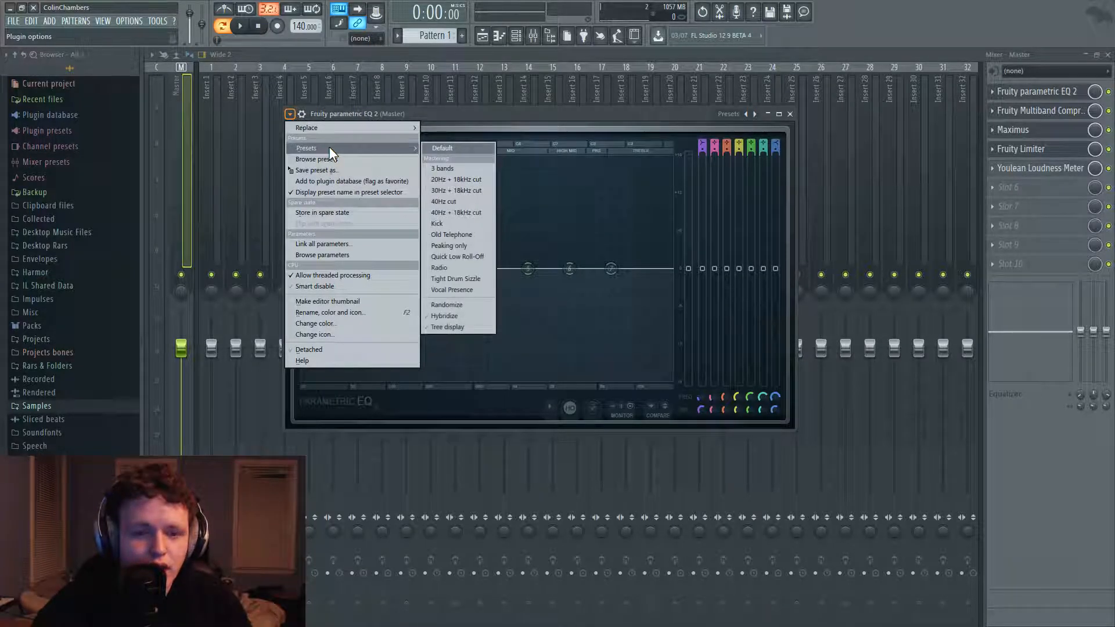
{"action": "left_click", "coordinate": [470, 180]}
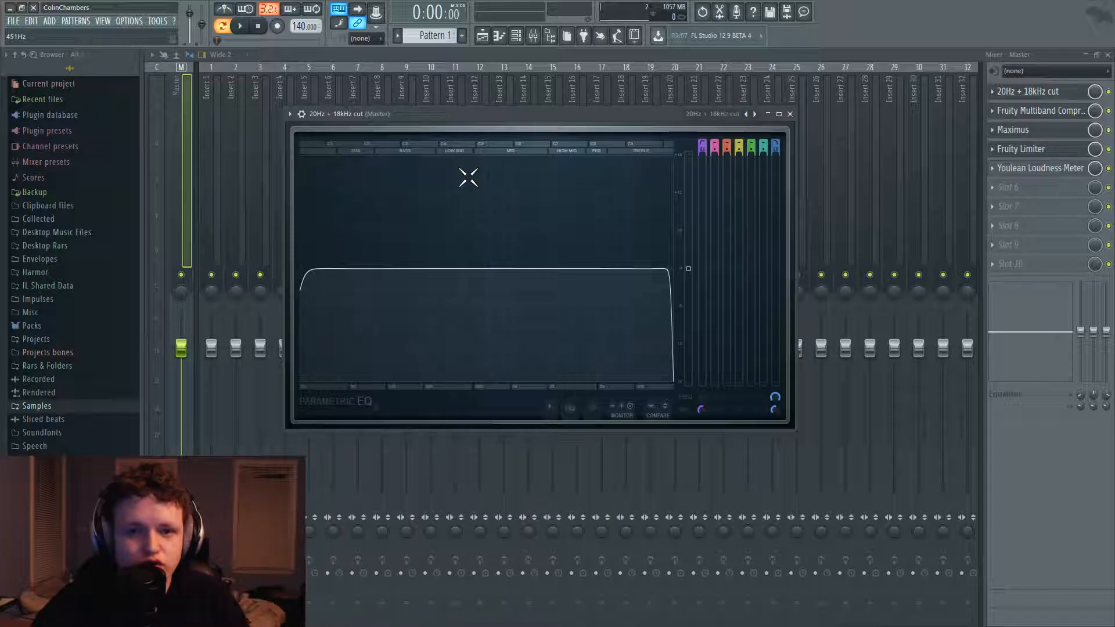
{"action": "left_click", "coordinate": [290, 114]}
{"action": "mouse_move", "coordinate": [326, 150]}
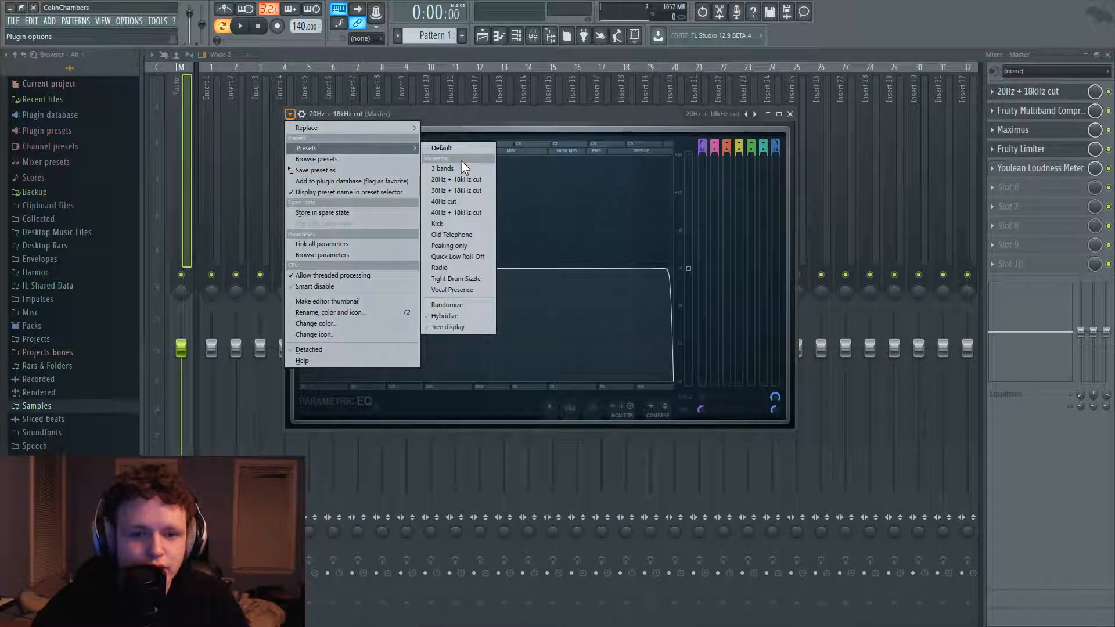
{"action": "left_click", "coordinate": [451, 191]}
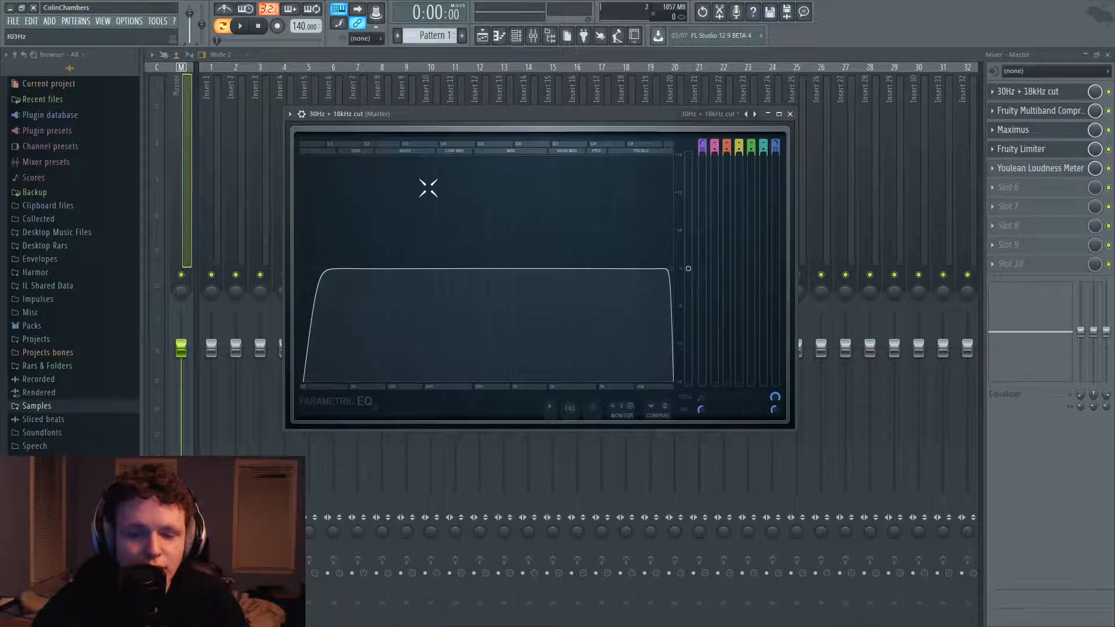
Raise the EQ's band 1 high-pass cutoff to about 35 Hz and close the EQ
{"action": "left_click_drag", "start_coordinate": [316, 269], "coordinate": [328, 269]}
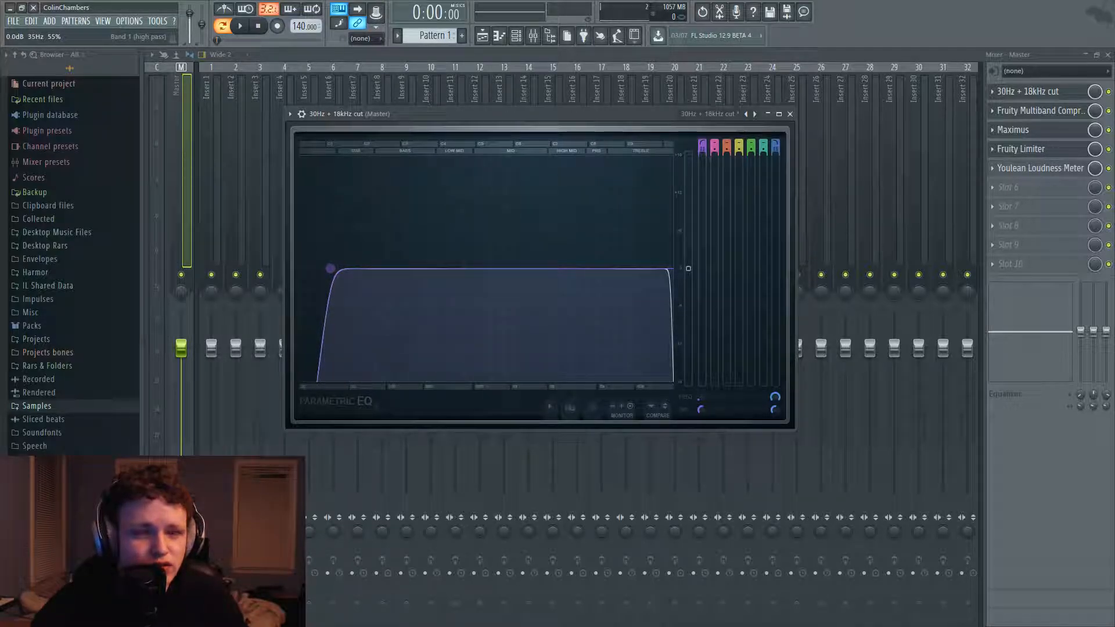
{"action": "mouse_move", "coordinate": [330, 269]}
{"action": "left_mouse_down"}
{"action": "mouse_move", "coordinate": [344, 269]}
{"action": "mouse_move", "coordinate": [330, 269]}
{"action": "left_mouse_up"}
{"action": "scroll", "coordinate": [332, 268], "scroll_direction": "up", "scroll_amount": 1}
{"action": "scroll", "coordinate": [337, 273], "scroll_direction": "down", "scroll_amount": 1}
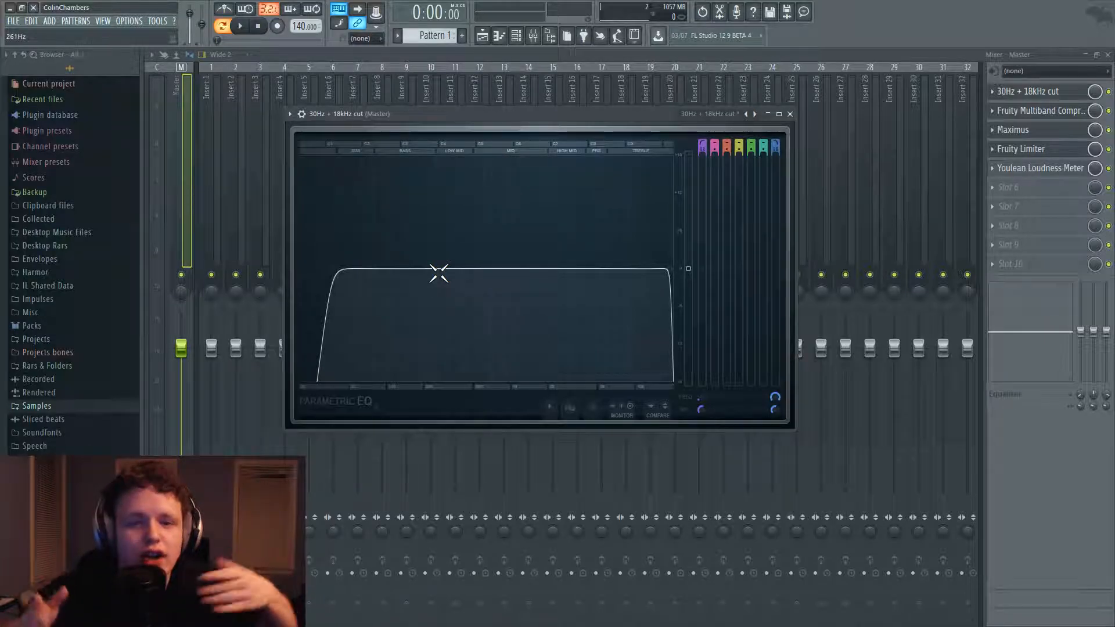
{"action": "left_click", "coordinate": [790, 114]}
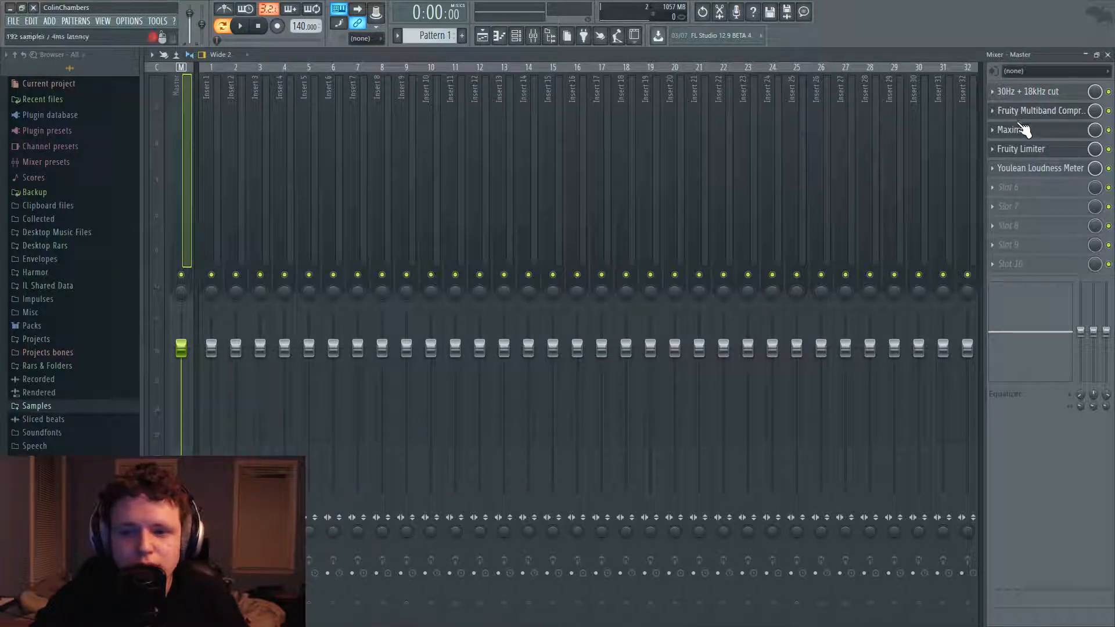
View the Master's Fruity Multiband Compressor and Maximus, and return to the Multiband Compressor
{"action": "left_click", "coordinate": [1028, 111]}
{"action": "left_click_drag", "start_coordinate": [434, 154], "coordinate": [538, 151]}
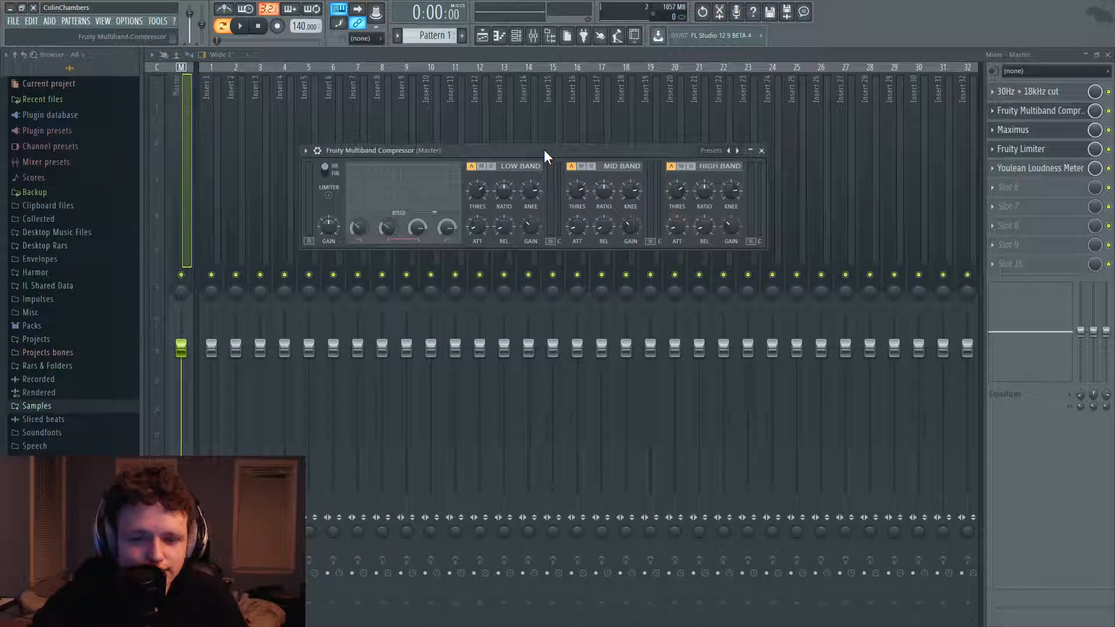
{"action": "left_click", "coordinate": [1013, 130]}
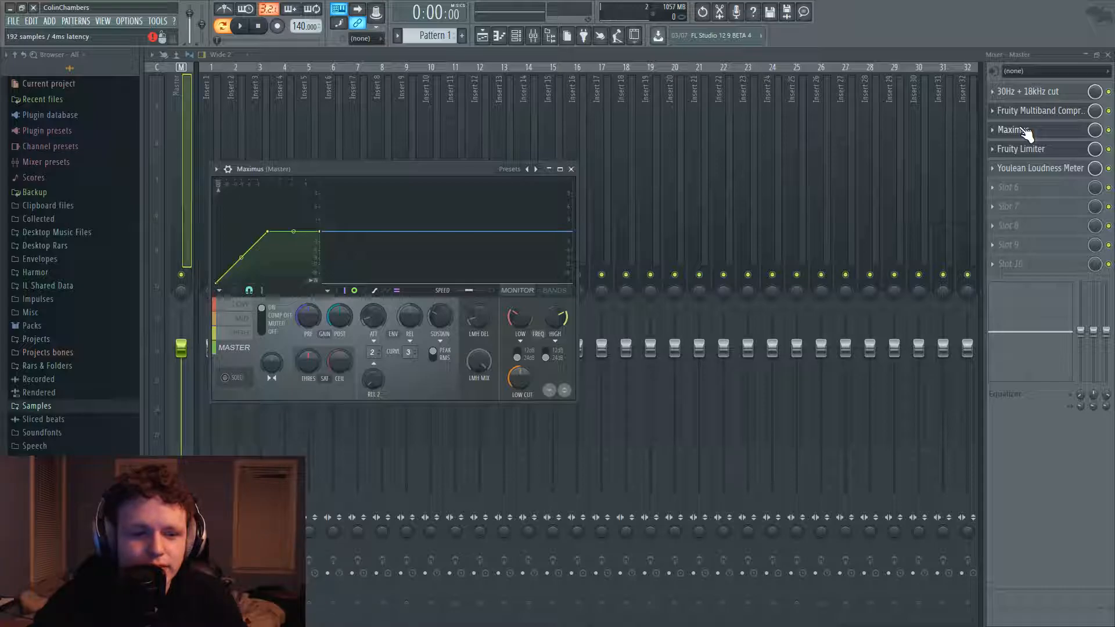
{"action": "left_click", "coordinate": [1014, 130]}
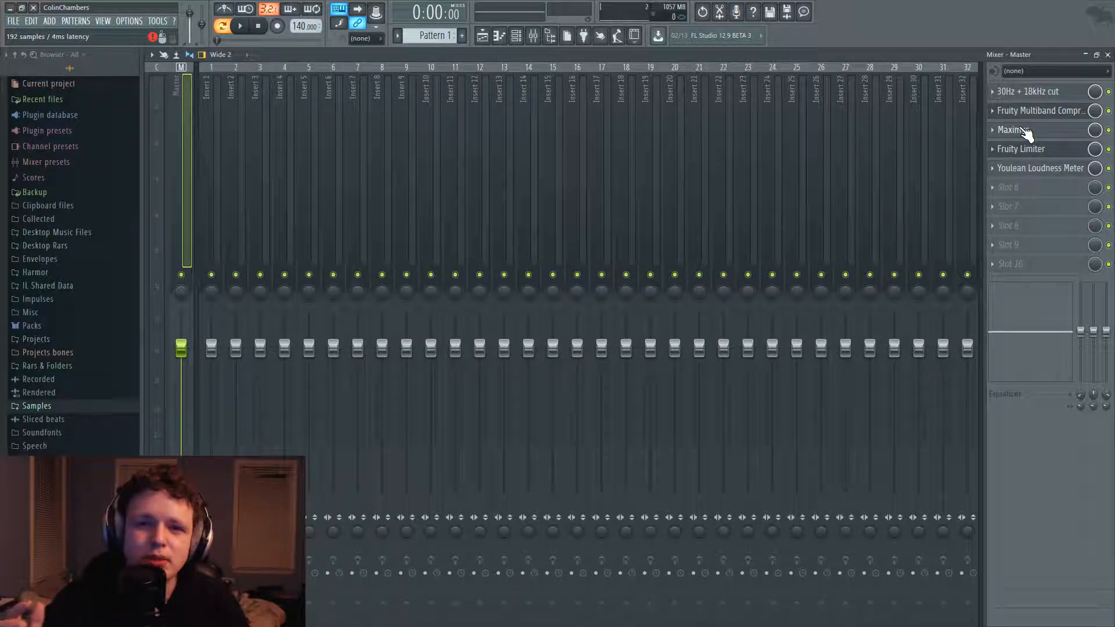
{"action": "left_click", "coordinate": [1016, 116]}
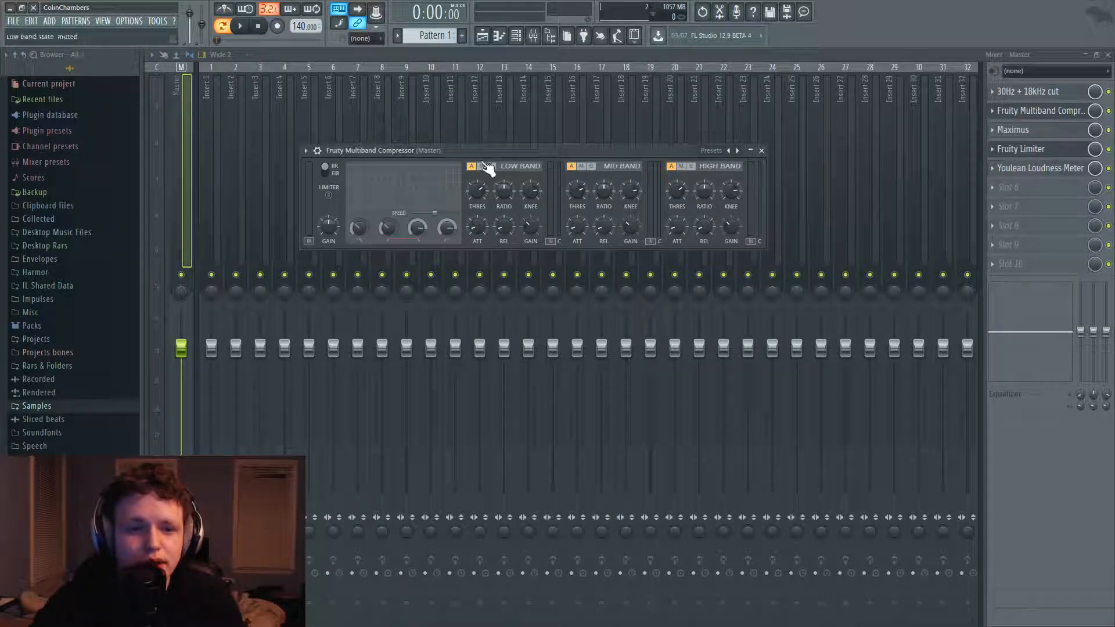
Reposition the Multiband Compressor window, take a brief look at Maximus, and bring the compressor back up
{"action": "left_click_drag", "start_coordinate": [458, 148], "coordinate": [475, 155]}
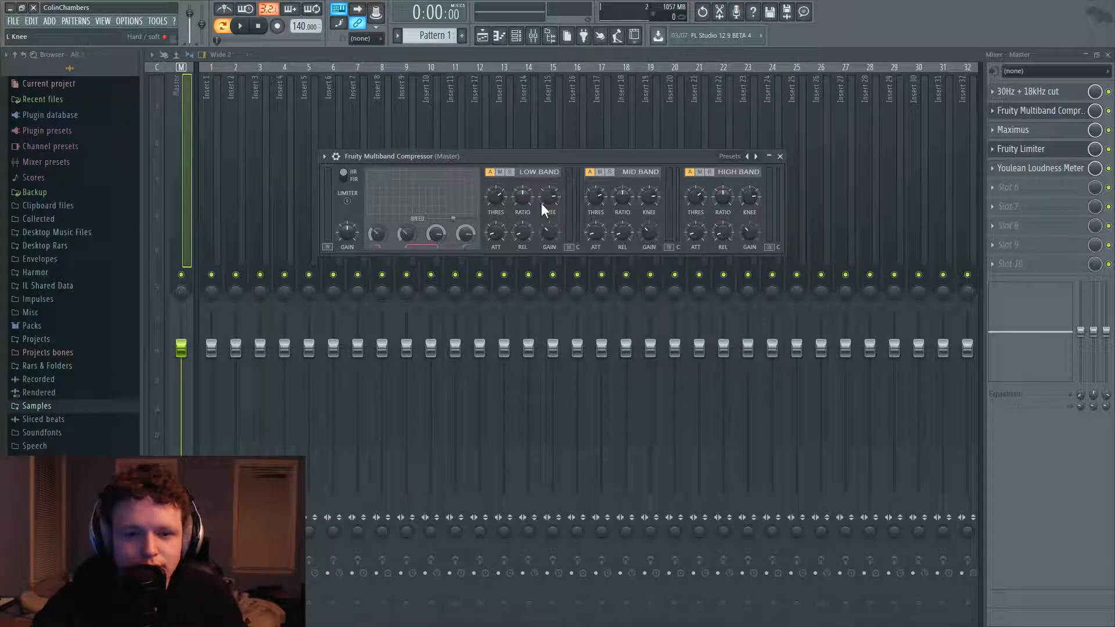
{"action": "left_click", "coordinate": [1019, 134]}
{"action": "left_click", "coordinate": [1020, 134]}
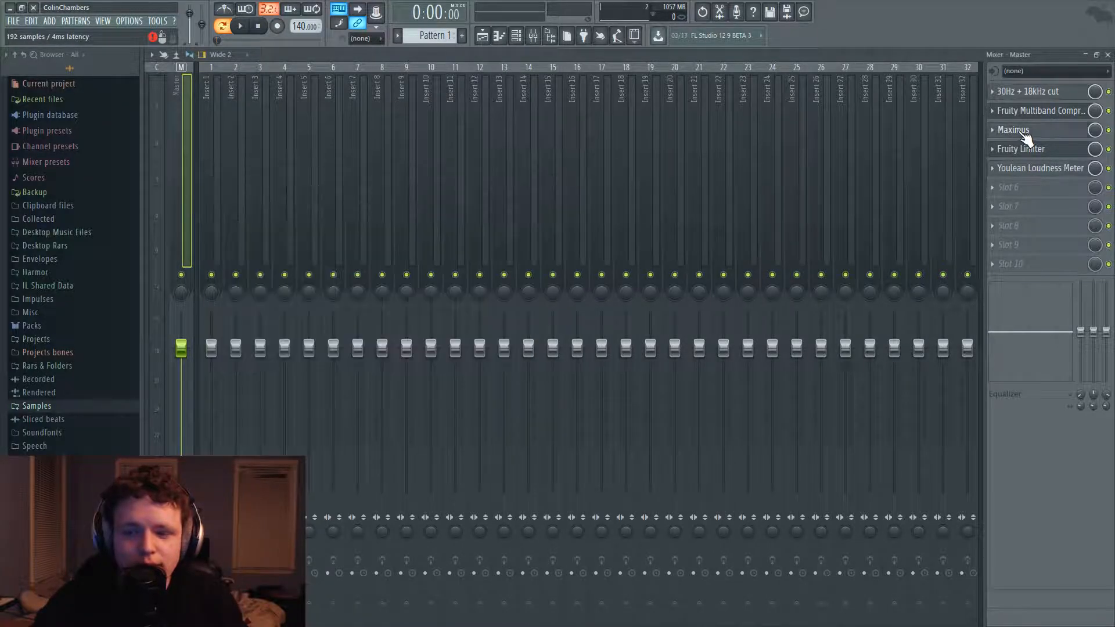
{"action": "left_click", "coordinate": [1038, 114]}
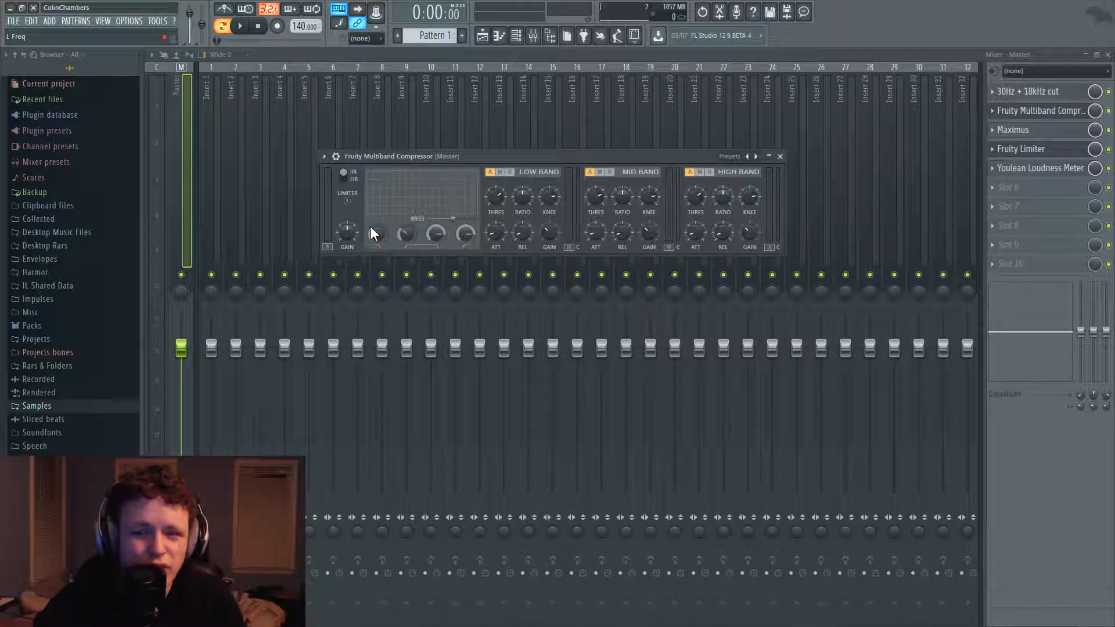
Adjust the Multiband Compressor's low band cutoff to about 118 Hz, and fine-tune the mid band's lower cutoff
{"action": "left_click_drag", "start_coordinate": [376, 231], "coordinate": [376, 228]}
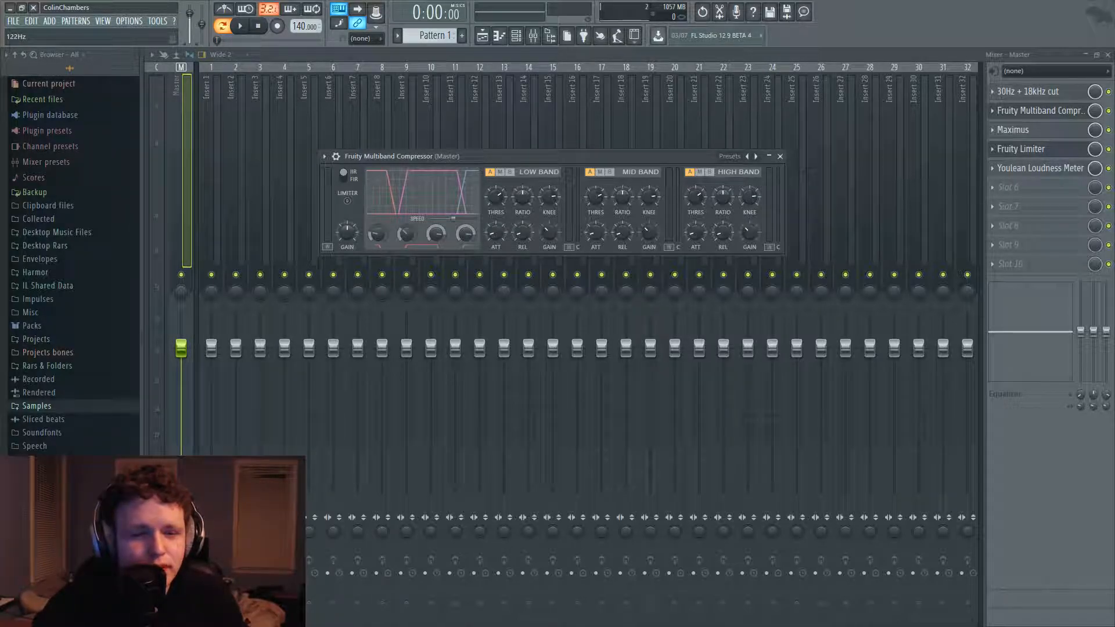
{"action": "left_click_drag", "start_coordinate": [377, 228], "coordinate": [379, 232]}
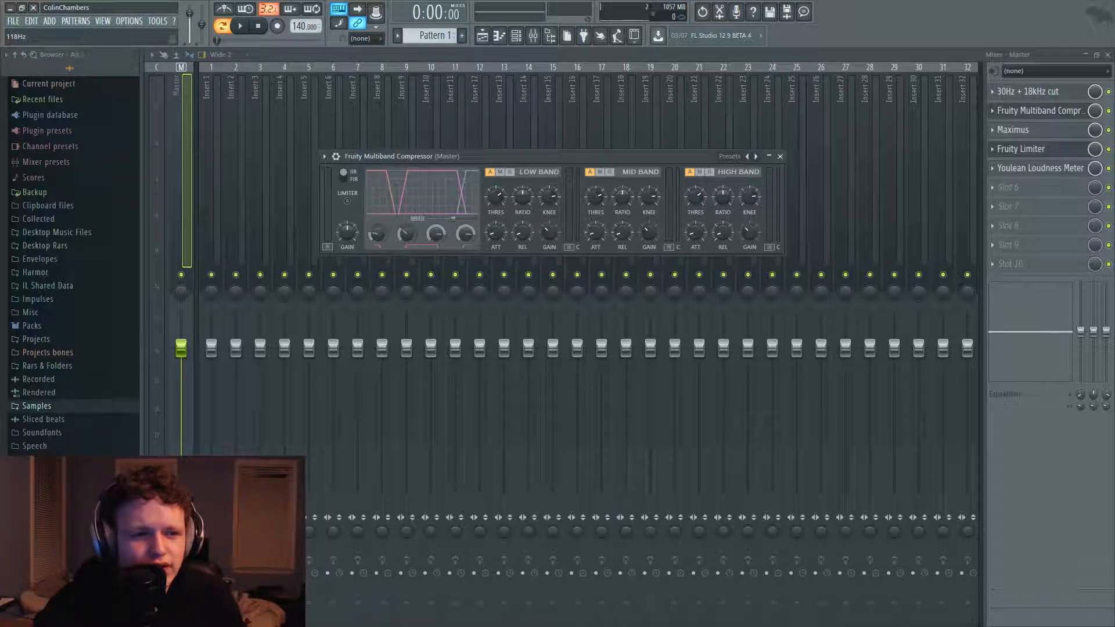
{"action": "left_click_drag", "start_coordinate": [378, 232], "coordinate": [409, 224]}
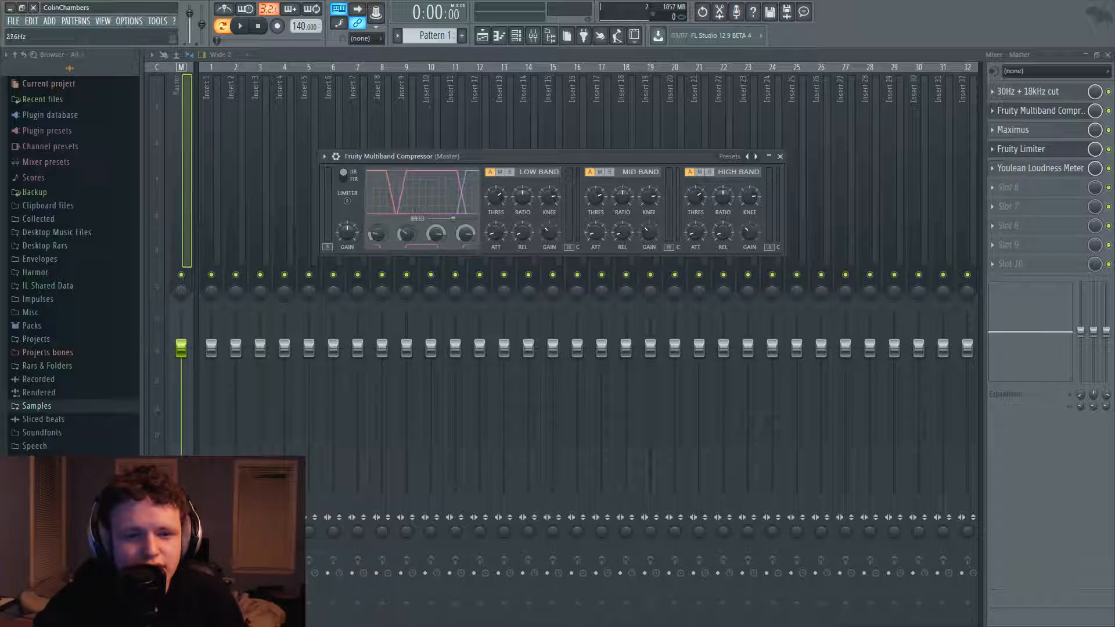
{"action": "left_click_drag", "start_coordinate": [407, 234], "coordinate": [407, 237]}
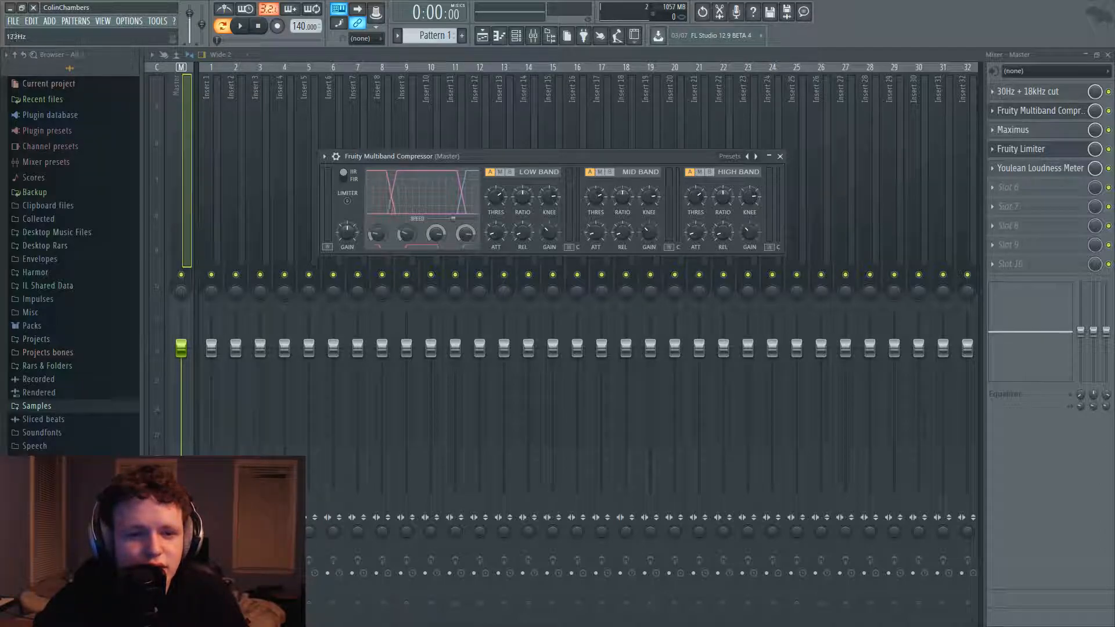
{"action": "left_click_drag", "start_coordinate": [406, 235], "coordinate": [407, 231]}
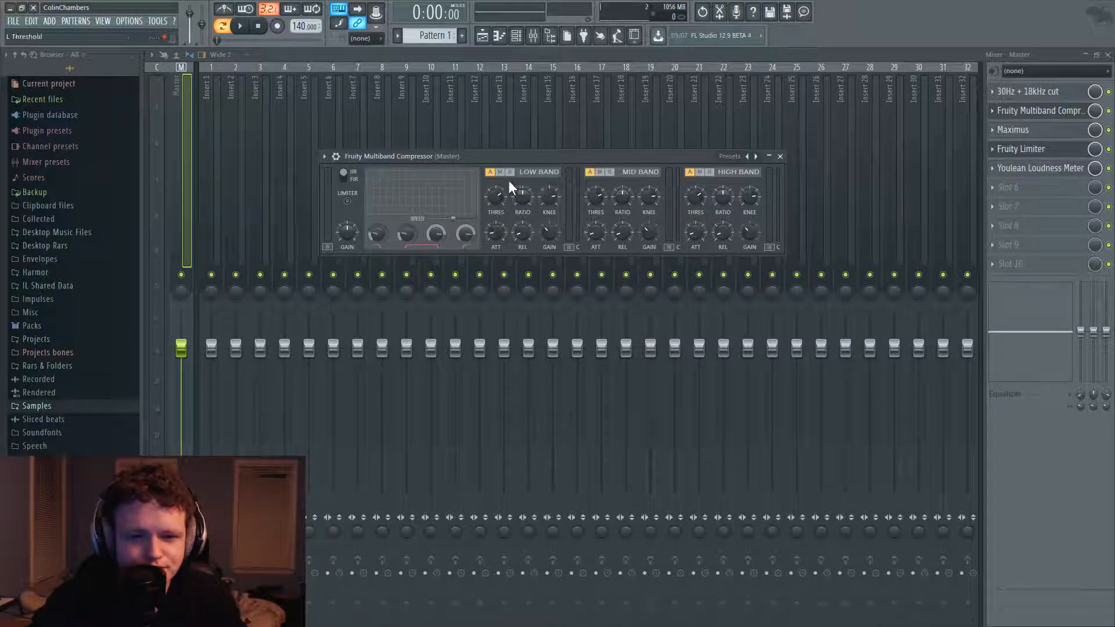
Mute the mid and high bands of the Multiband Compressor
{"action": "left_click", "coordinate": [600, 172]}
{"action": "left_click", "coordinate": [699, 172]}
Set the playback start in the playlist to 0:42:00, just after bar 25 of the Melodic Dub2 clip, with a short test playback
{"action": "left_click", "coordinate": [1108, 55]}
{"action": "left_click", "coordinate": [567, 69]}
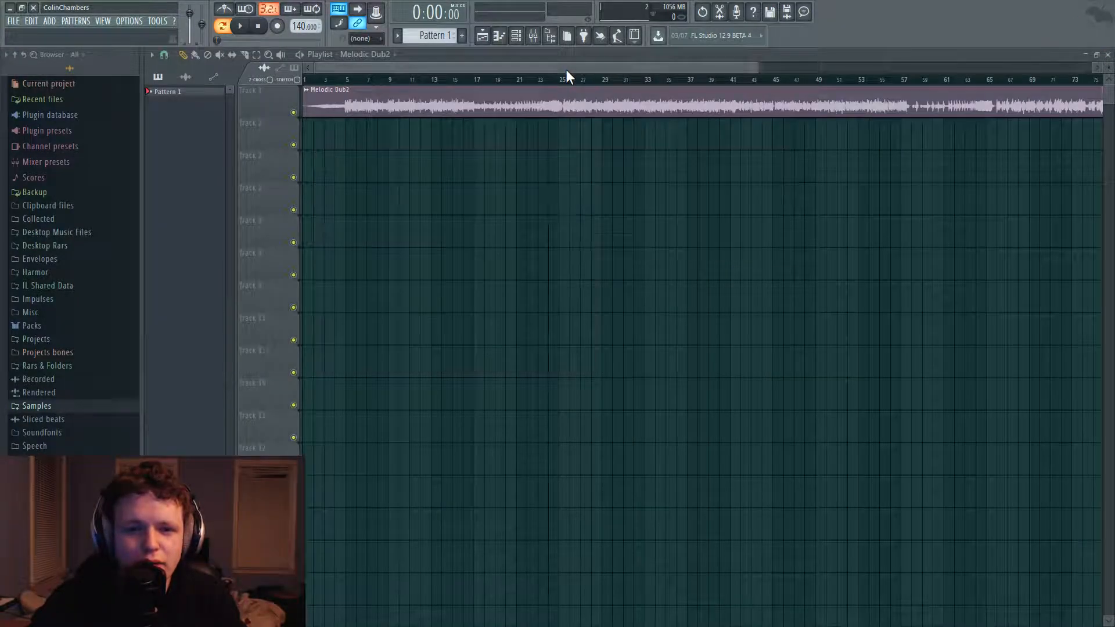
{"action": "scroll", "coordinate": [578, 81], "scroll_direction": "up", "scroll_amount": 9}
{"action": "left_click", "coordinate": [240, 25]}
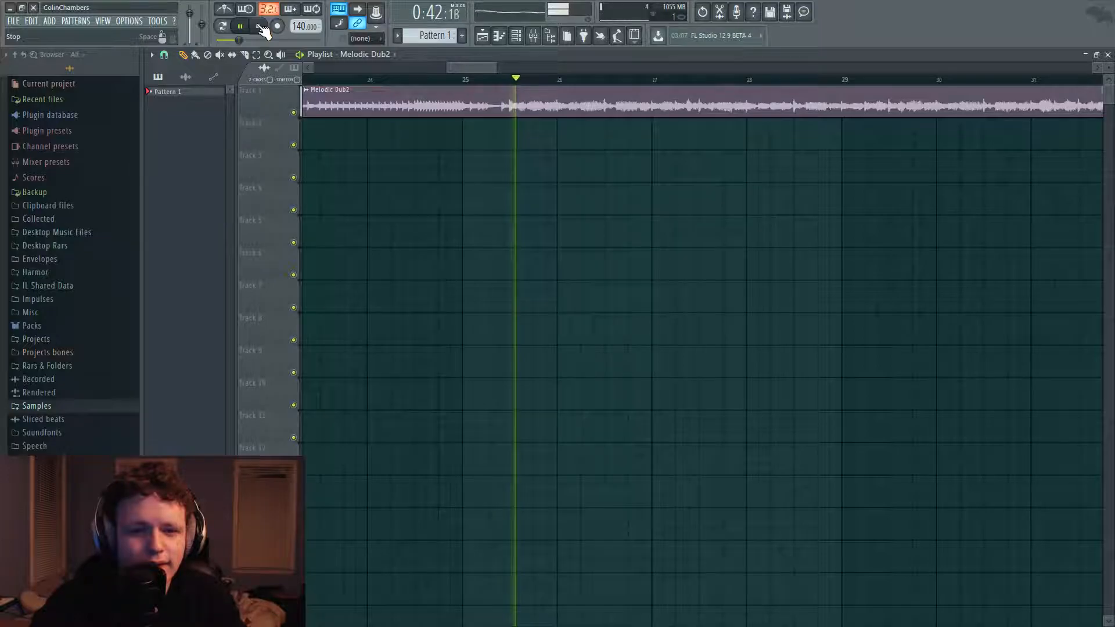
{"action": "left_click", "coordinate": [259, 27]}
{"action": "left_click", "coordinate": [510, 80]}
{"action": "scroll", "coordinate": [541, 78], "scroll_direction": "down", "scroll_amount": 4}
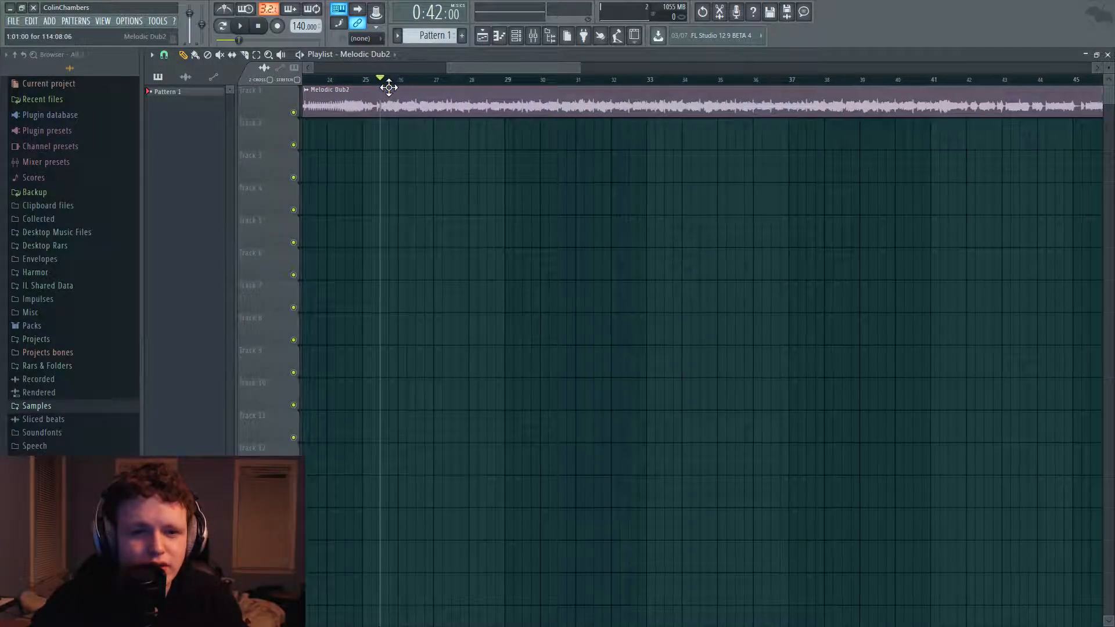
{"action": "left_click_drag", "start_coordinate": [384, 82], "coordinate": [655, 120]}
Isolate the high band in the Master's Multiband Compressor by muting the low band and activating the high band, and audition it
{"action": "left_click", "coordinate": [535, 36]}
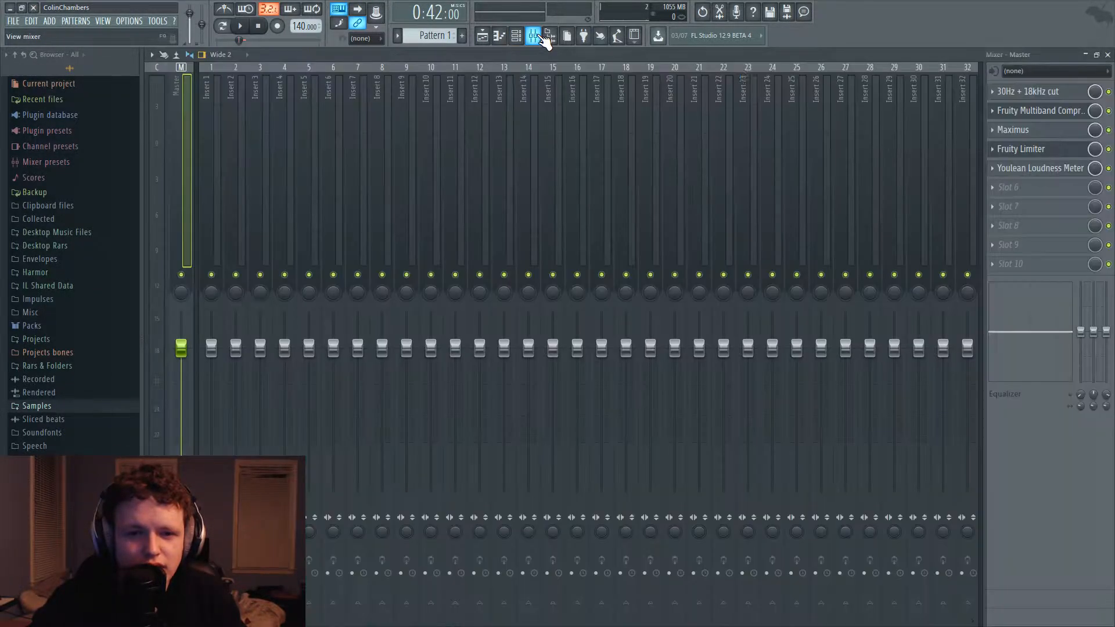
{"action": "left_click", "coordinate": [1033, 112]}
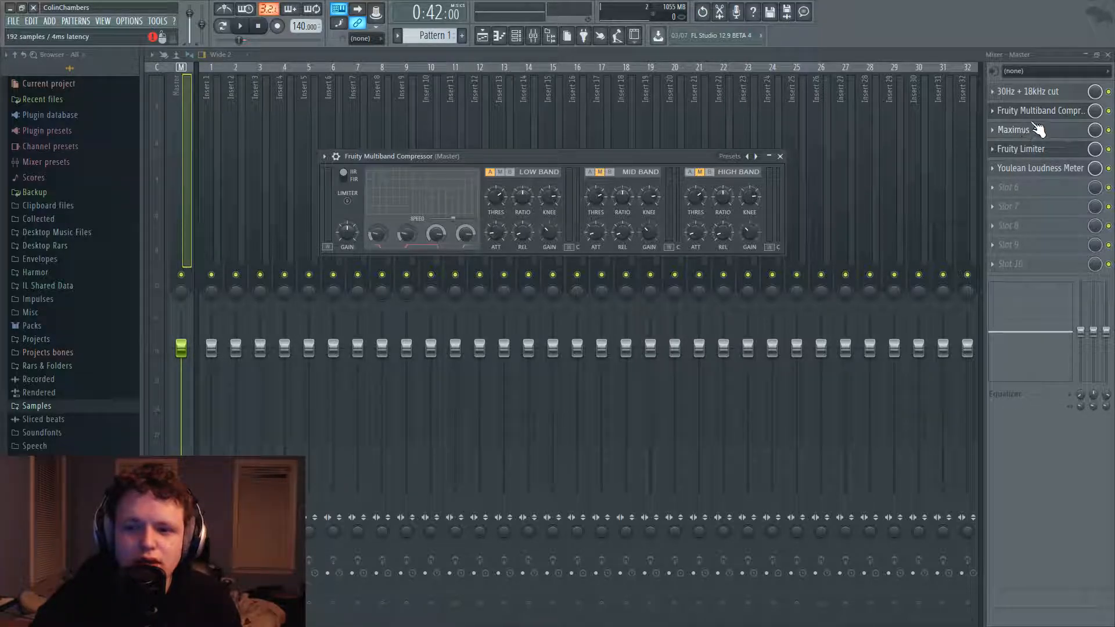
{"action": "left_click", "coordinate": [500, 173]}
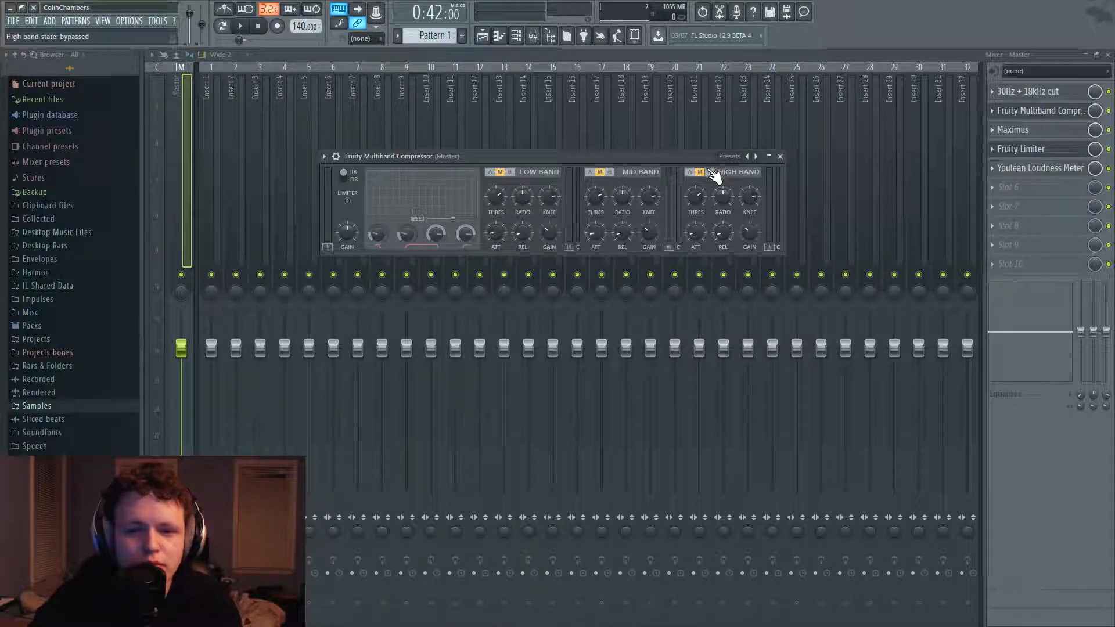
{"action": "left_click", "coordinate": [690, 173]}
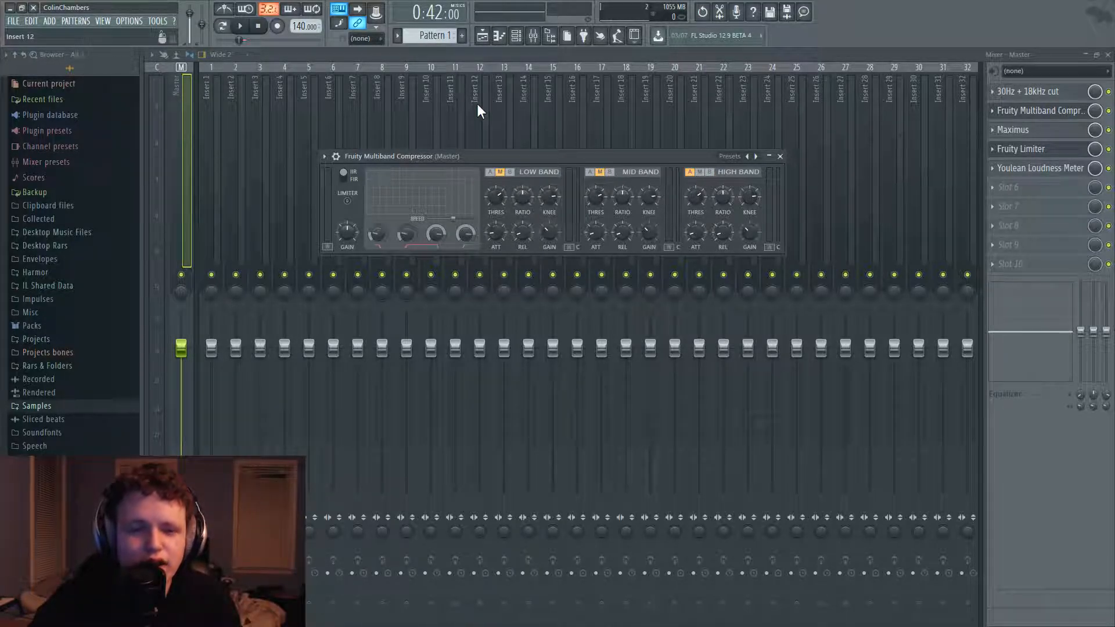
{"action": "left_click", "coordinate": [250, 27]}
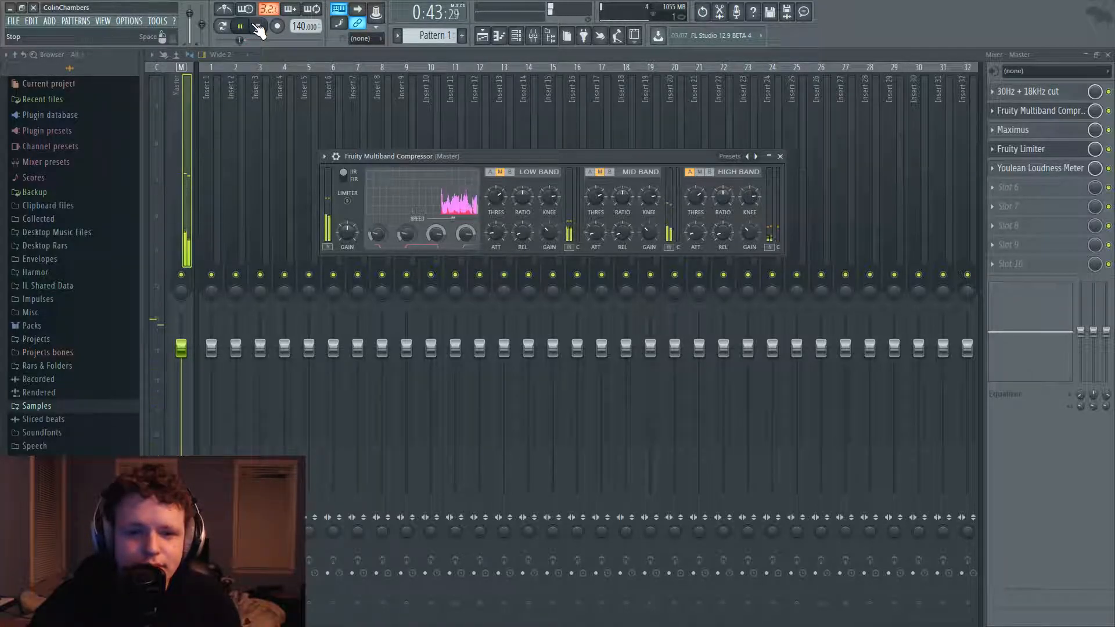
{"action": "left_click", "coordinate": [257, 26]}
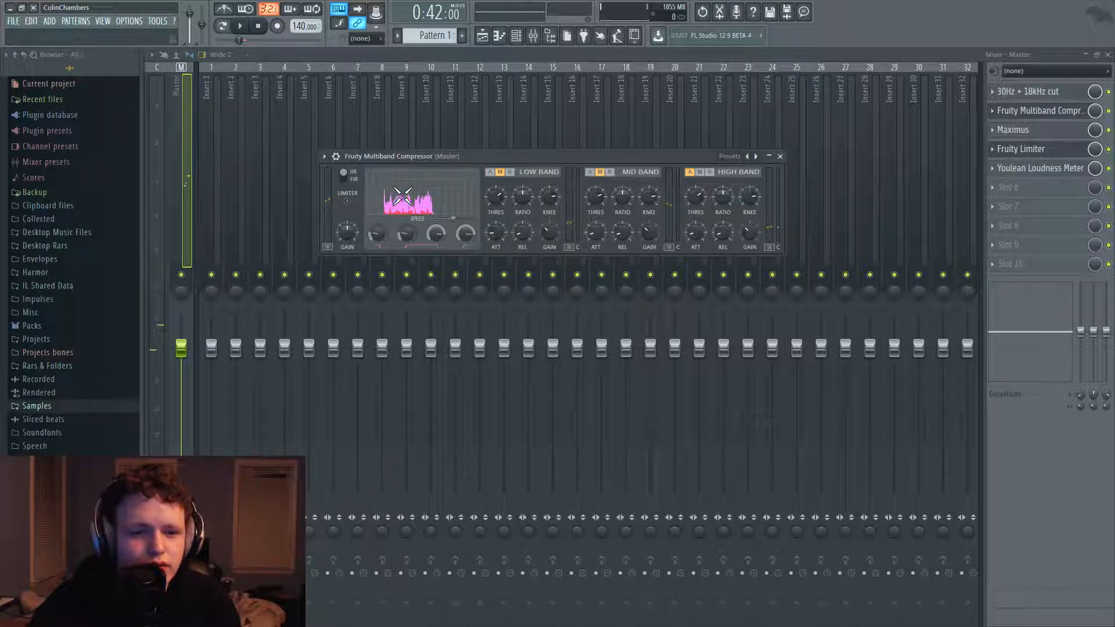
Slow down the Multiband Compressor's display speed while playing the section with only the high band active, and stop playback
{"action": "left_click_drag", "start_coordinate": [456, 217], "coordinate": [430, 218]}
{"action": "left_click", "coordinate": [240, 25]}
{"action": "left_click_drag", "start_coordinate": [430, 218], "coordinate": [436, 218]}
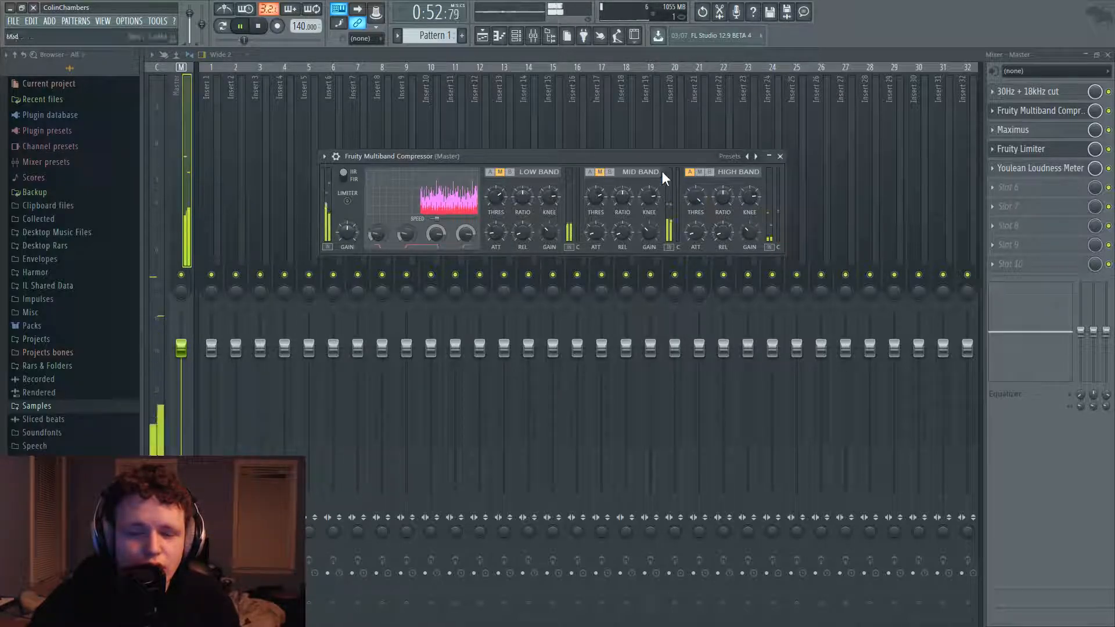
{"action": "left_click", "coordinate": [259, 27]}
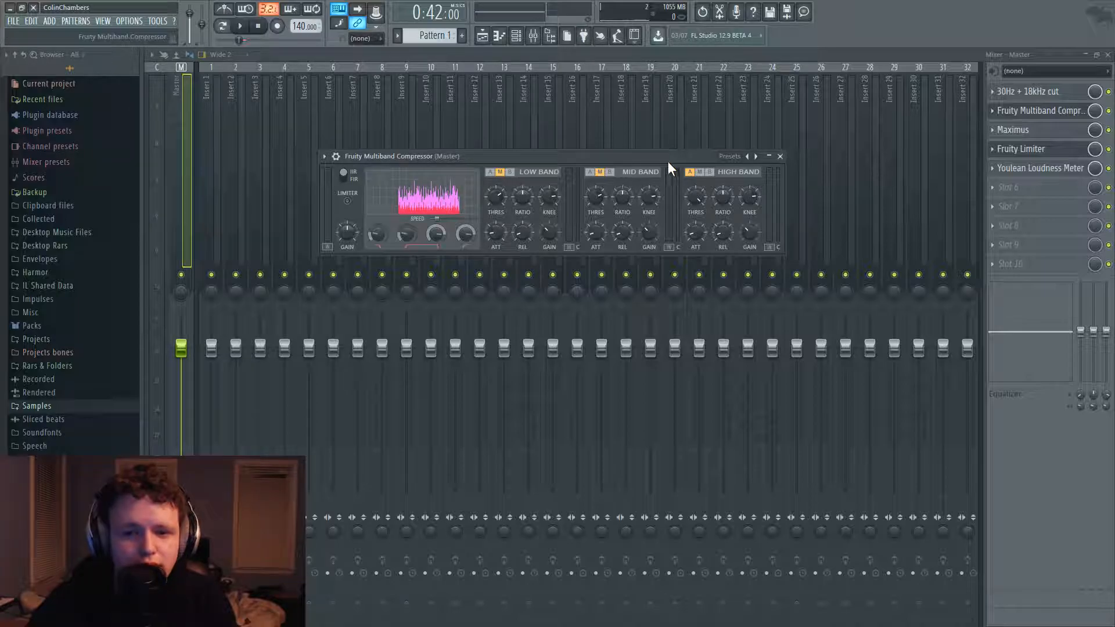
Set the high band's threshold to about -15 dB while playing the section, and stop playback
{"action": "left_click", "coordinate": [700, 200]}
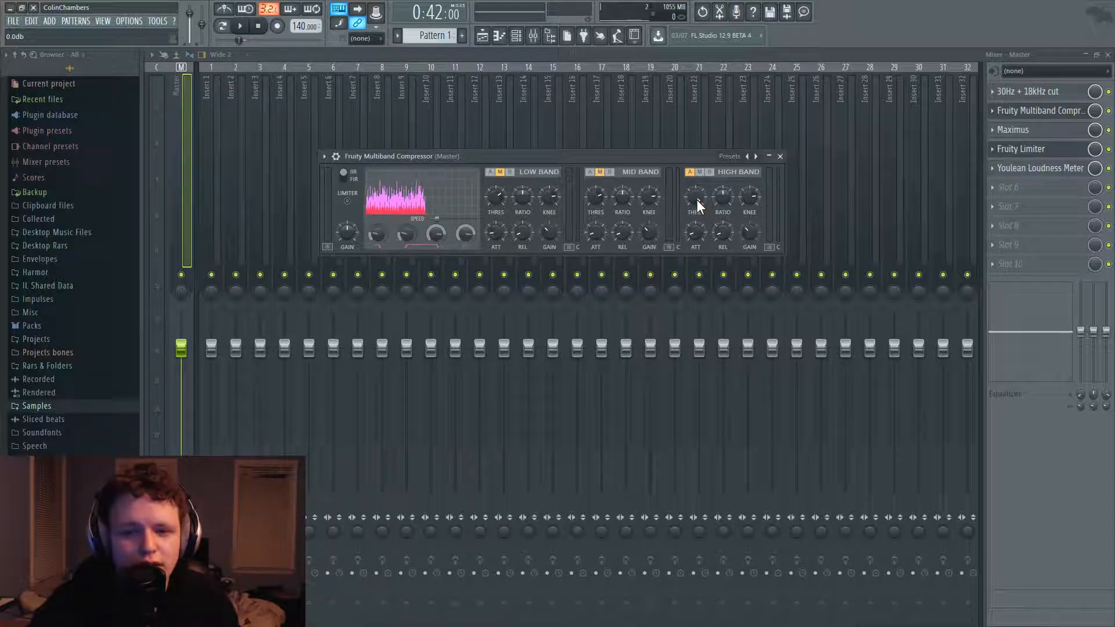
{"action": "left_click", "coordinate": [245, 27]}
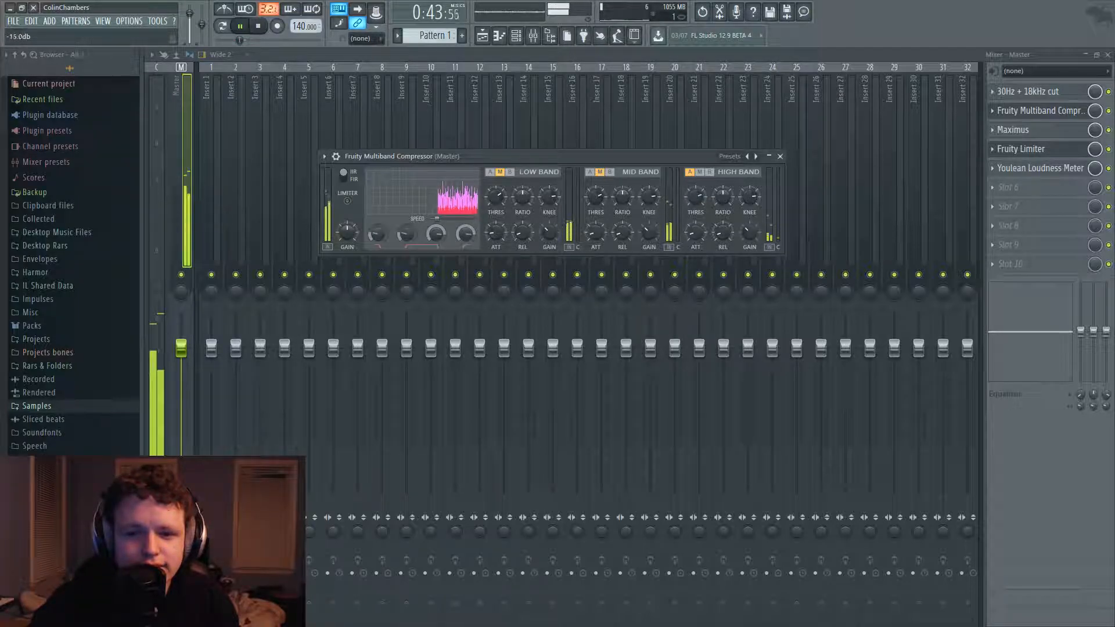
{"action": "left_click", "coordinate": [258, 27]}
Compare the high band bypassed and active during playback, leaving it active
{"action": "left_click", "coordinate": [700, 173]}
{"action": "left_click", "coordinate": [704, 173]}
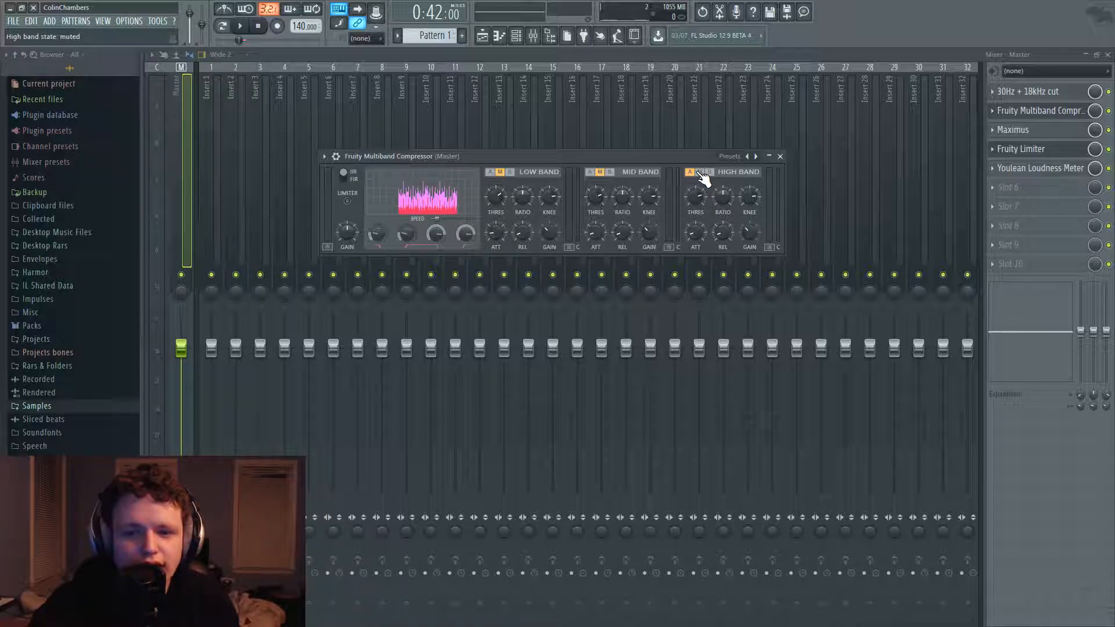
{"action": "left_click", "coordinate": [702, 174]}
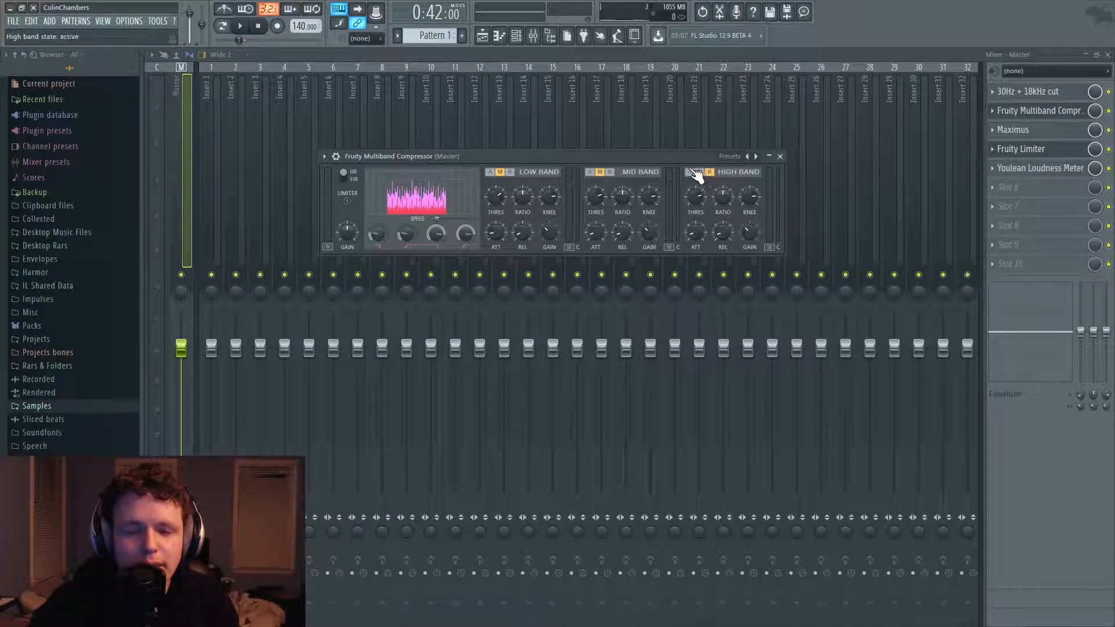
{"action": "left_click", "coordinate": [240, 26]}
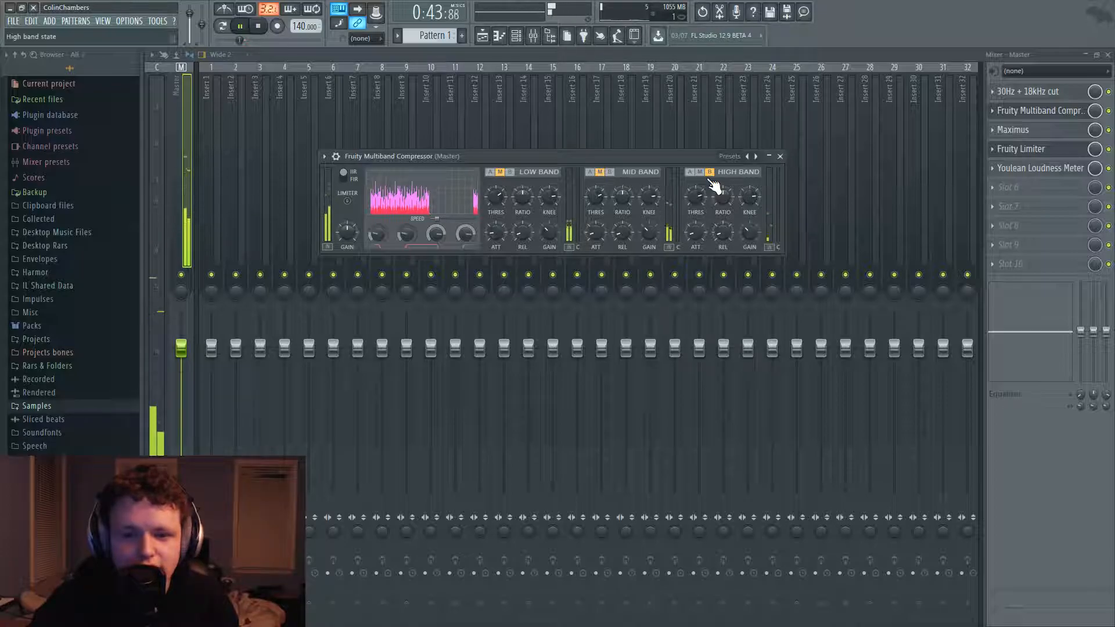
{"action": "left_click", "coordinate": [690, 174]}
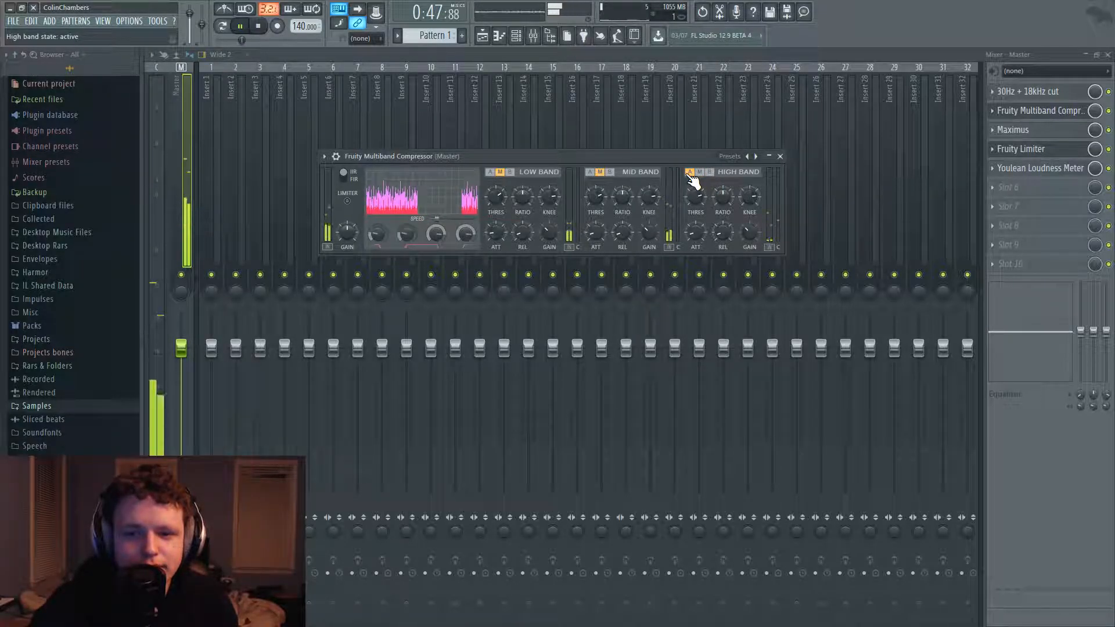
{"action": "left_click", "coordinate": [261, 29]}
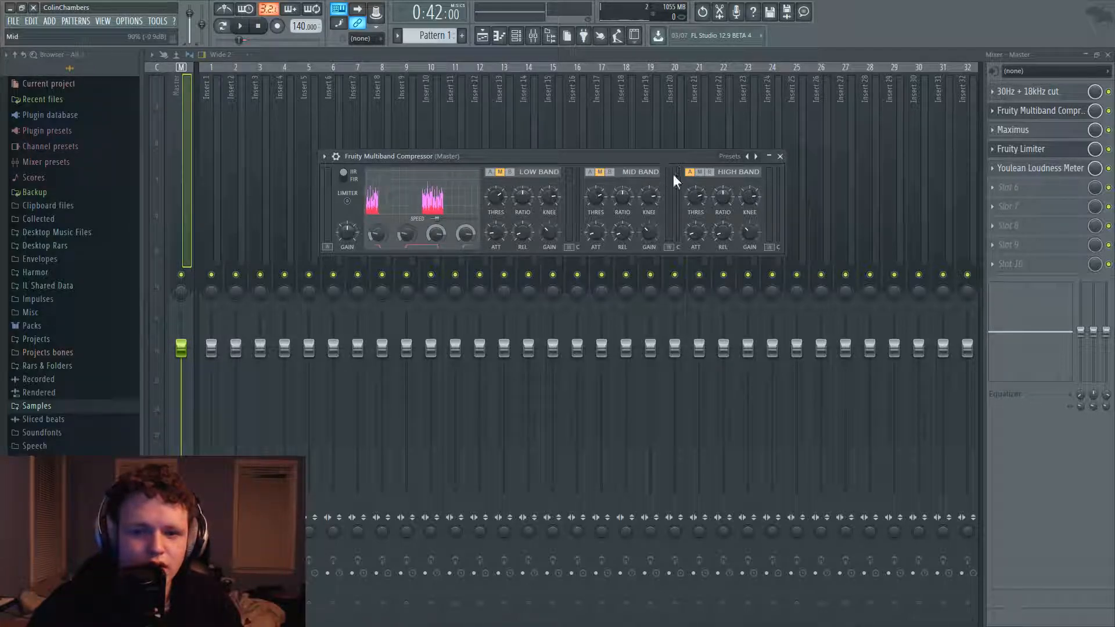
Isolate the mid band by muting the high band and activating the mid band, and audition it
{"action": "left_click", "coordinate": [700, 173]}
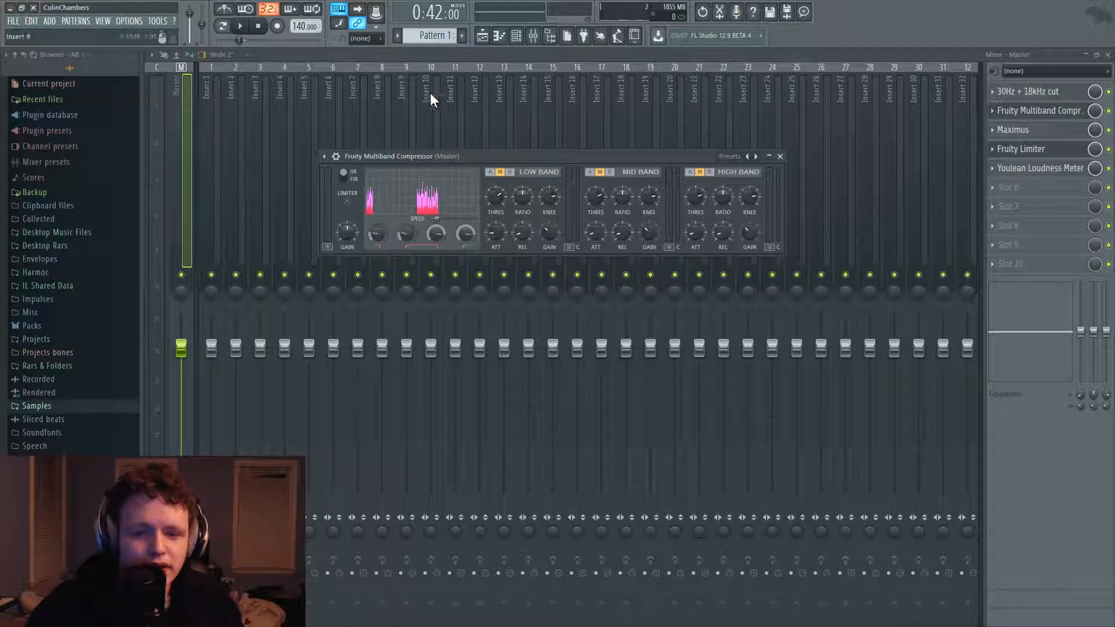
{"action": "left_click", "coordinate": [590, 173]}
{"action": "left_click", "coordinate": [241, 26]}
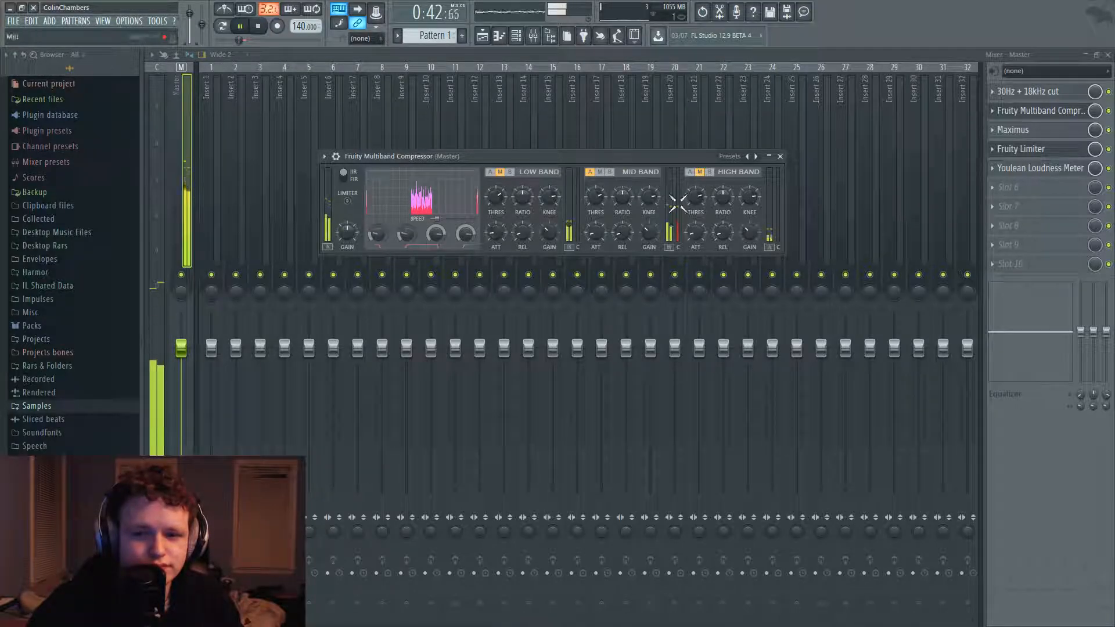
{"action": "left_click", "coordinate": [258, 27]}
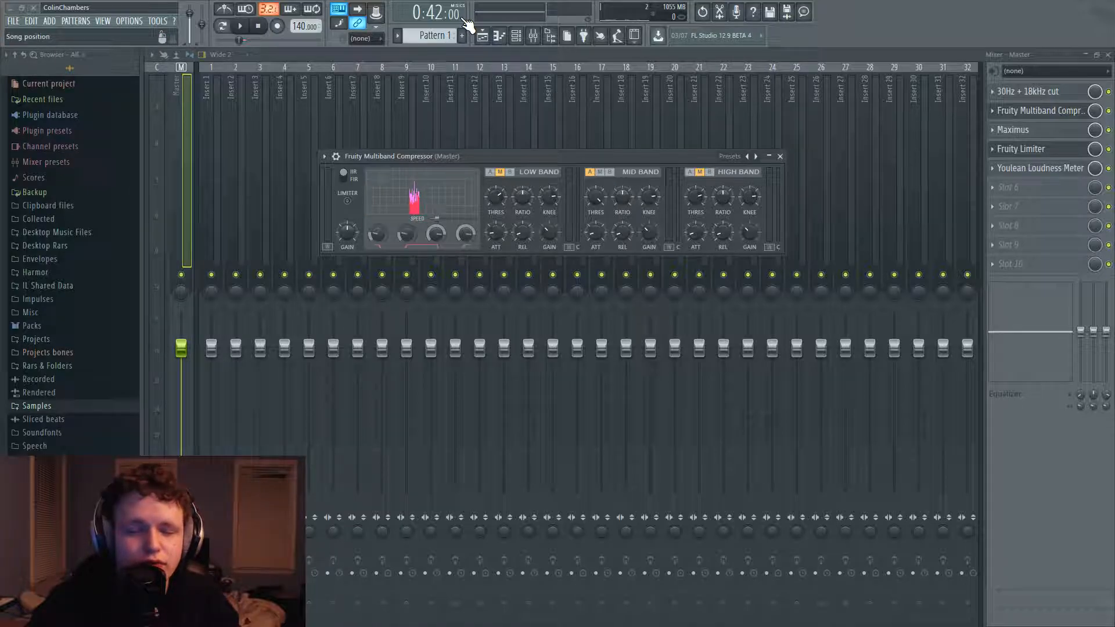
Set the mid band's threshold to about -13.1 dB while playing the section, and stop playback
{"action": "mouse_move", "coordinate": [476, 158]}
{"action": "left_mouse_down"}
{"action": "mouse_move", "coordinate": [513, 162]}
{"action": "mouse_move", "coordinate": [485, 157]}
{"action": "left_mouse_up"}
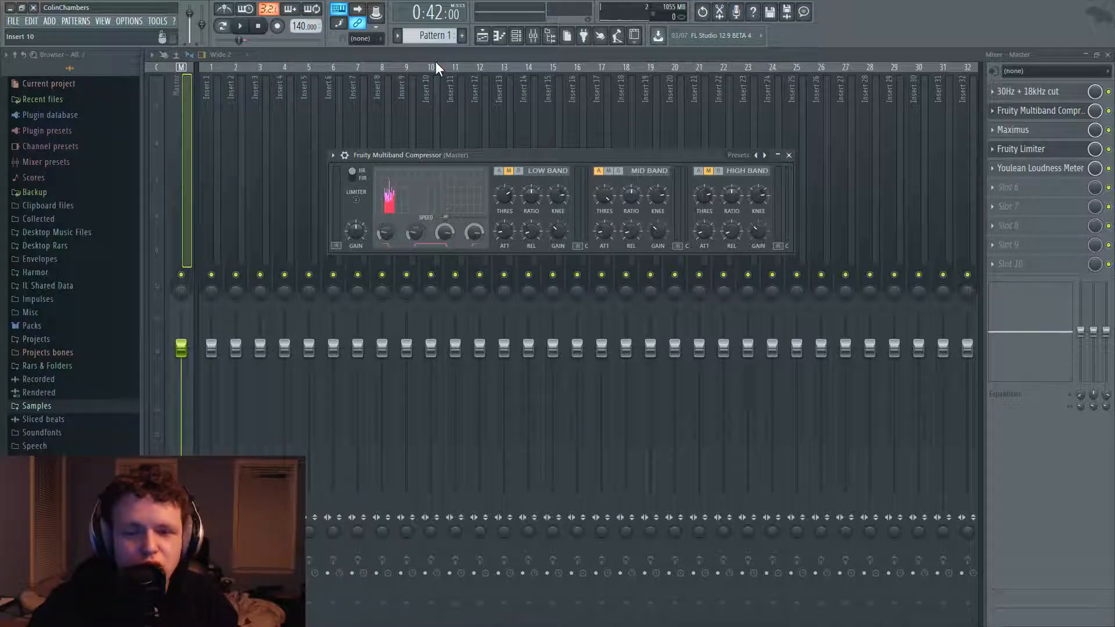
{"action": "left_click", "coordinate": [239, 26]}
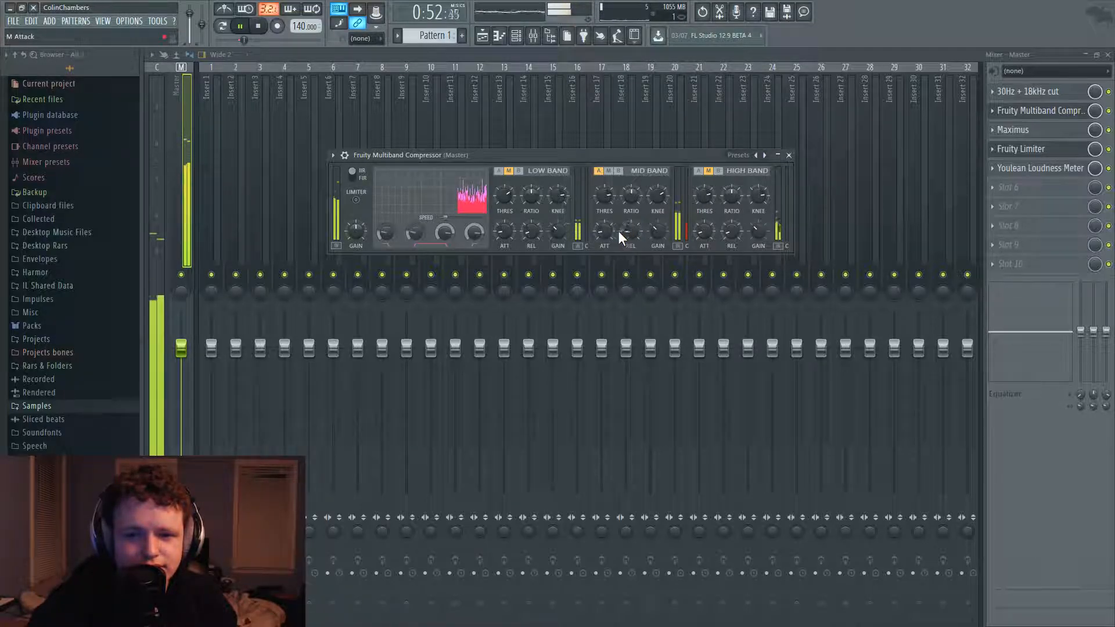
{"action": "left_click_drag", "start_coordinate": [609, 229], "coordinate": [609, 206]}
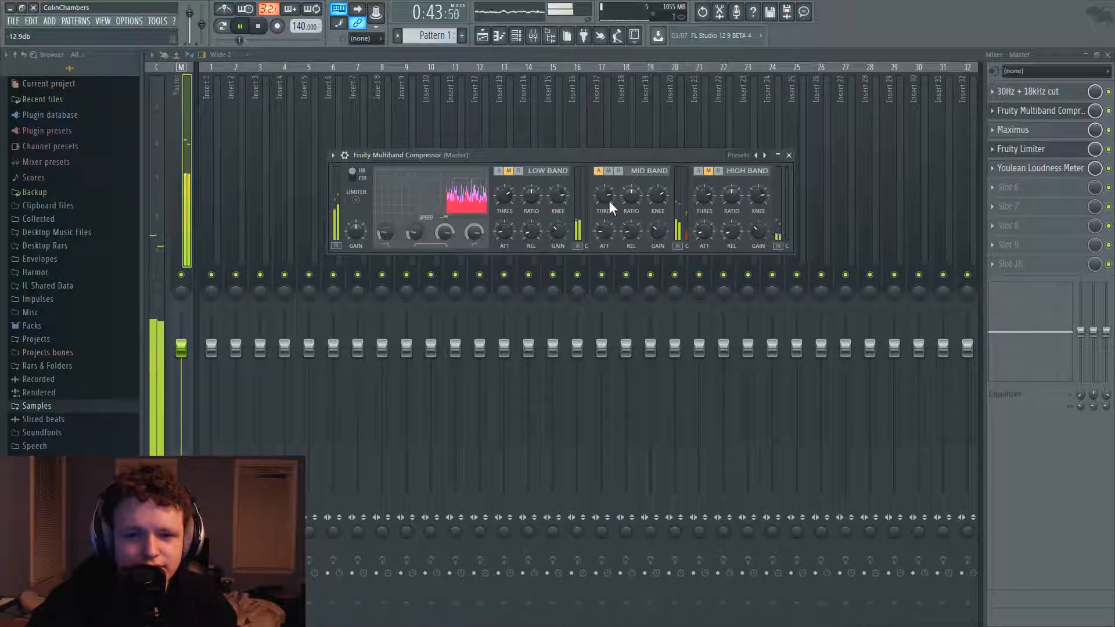
{"action": "left_click", "coordinate": [243, 26]}
{"action": "left_click_drag", "start_coordinate": [541, 151], "coordinate": [522, 155]}
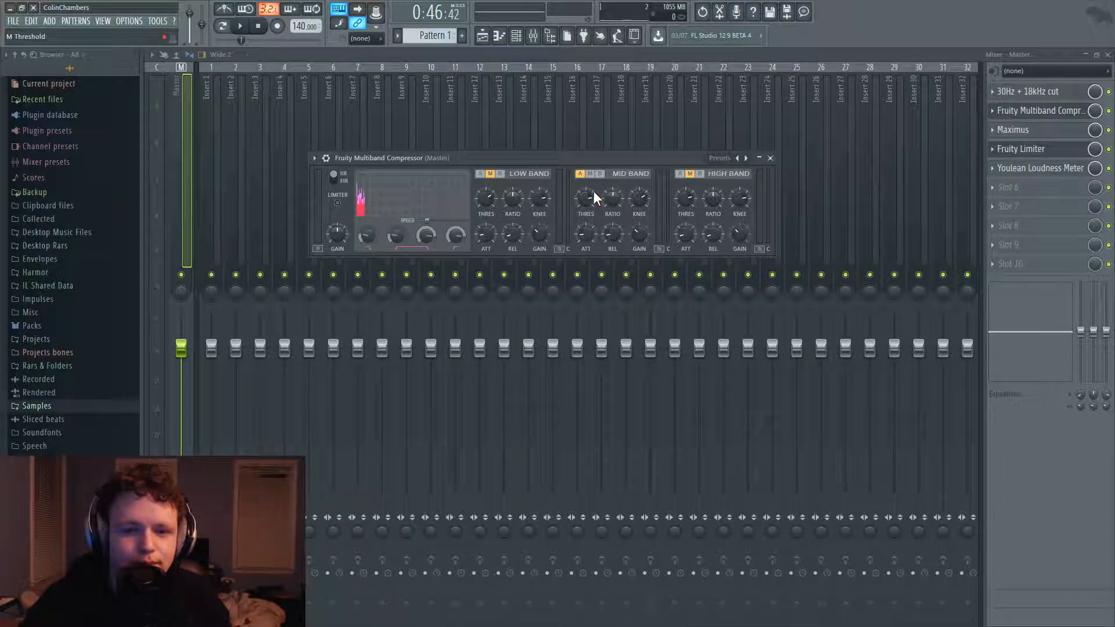
{"action": "left_click", "coordinate": [240, 26]}
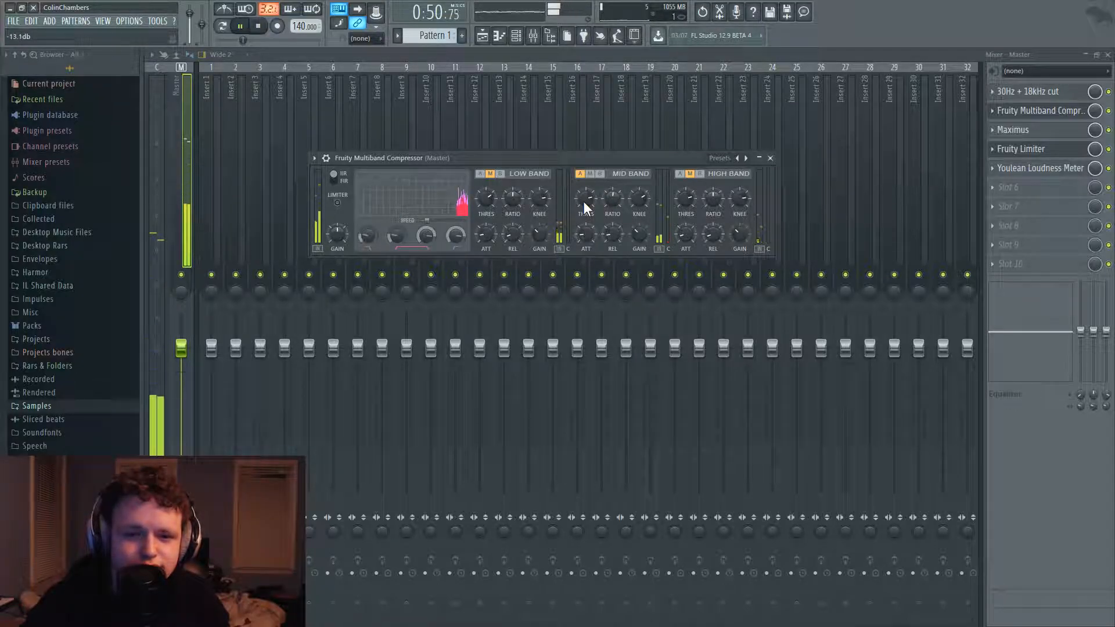
{"action": "left_click", "coordinate": [261, 27]}
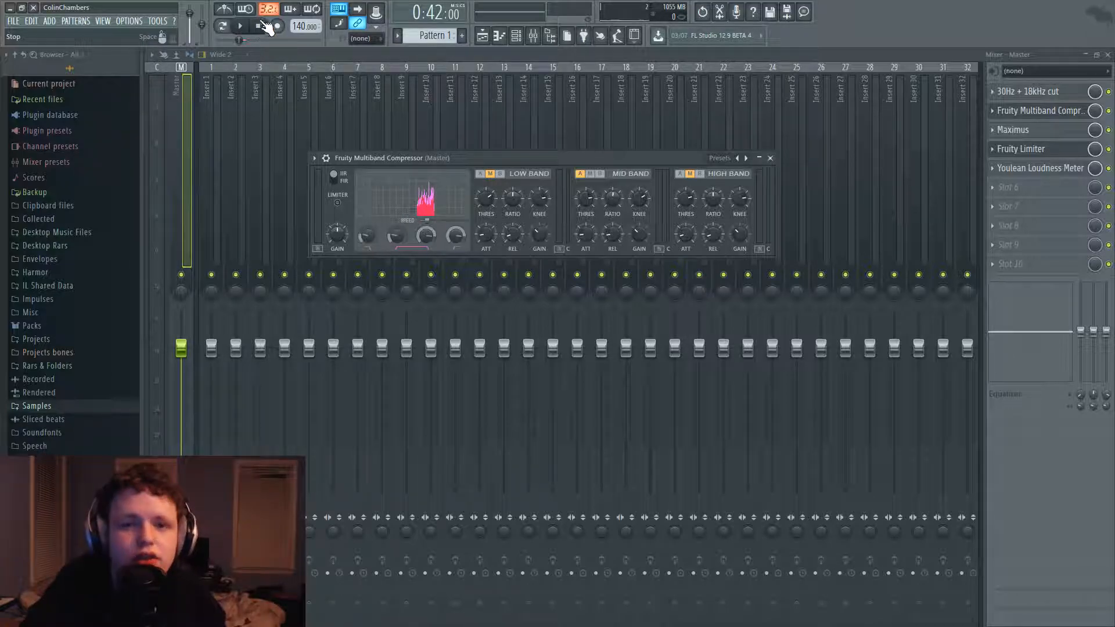
Isolate the low band by muting the mid band and activating the low band, and audition it
{"action": "left_click", "coordinate": [480, 175]}
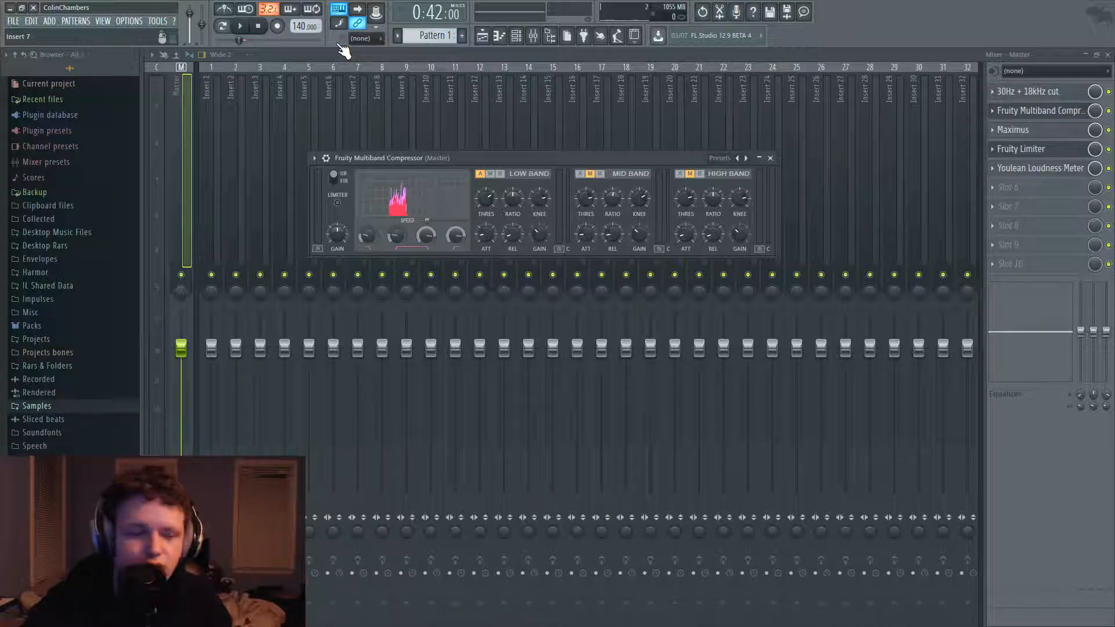
{"action": "left_click", "coordinate": [249, 27]}
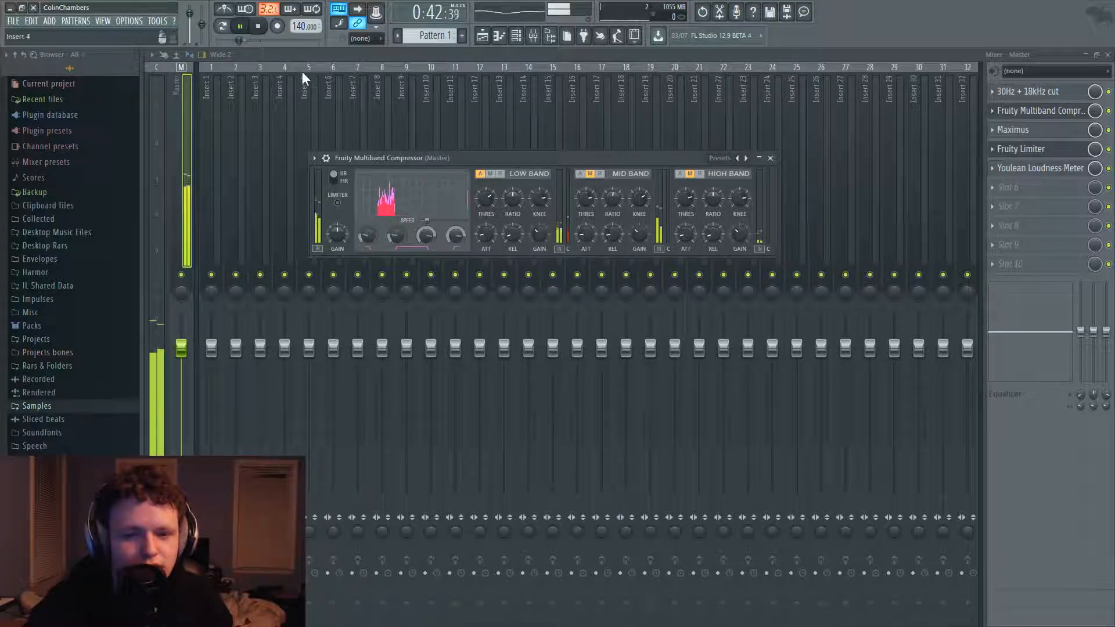
{"action": "left_click", "coordinate": [259, 27]}
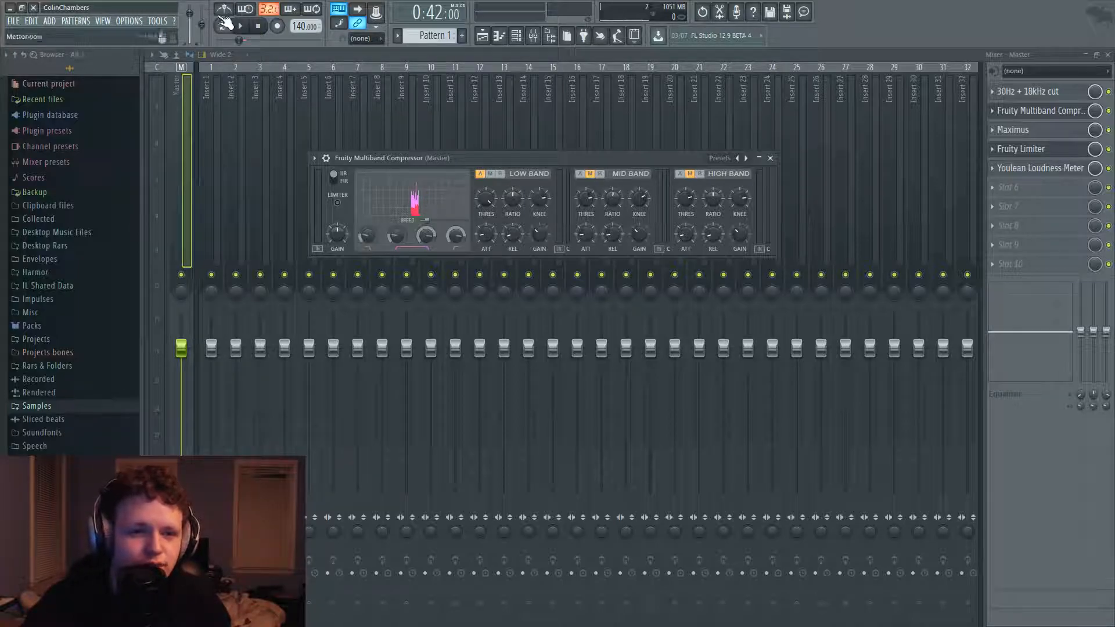
Set the low band's threshold to about -15.9 dB while playing the section, and stop playback
{"action": "key", "text": "space"}
{"action": "left_click_drag", "start_coordinate": [493, 204], "coordinate": [492, 216]}
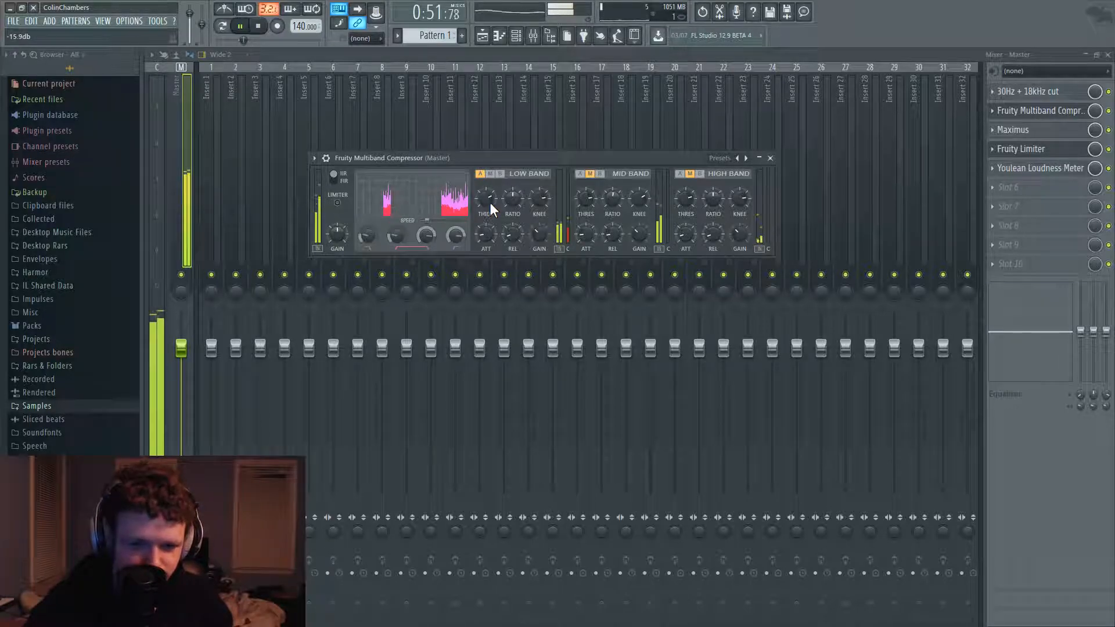
{"action": "left_click", "coordinate": [258, 26]}
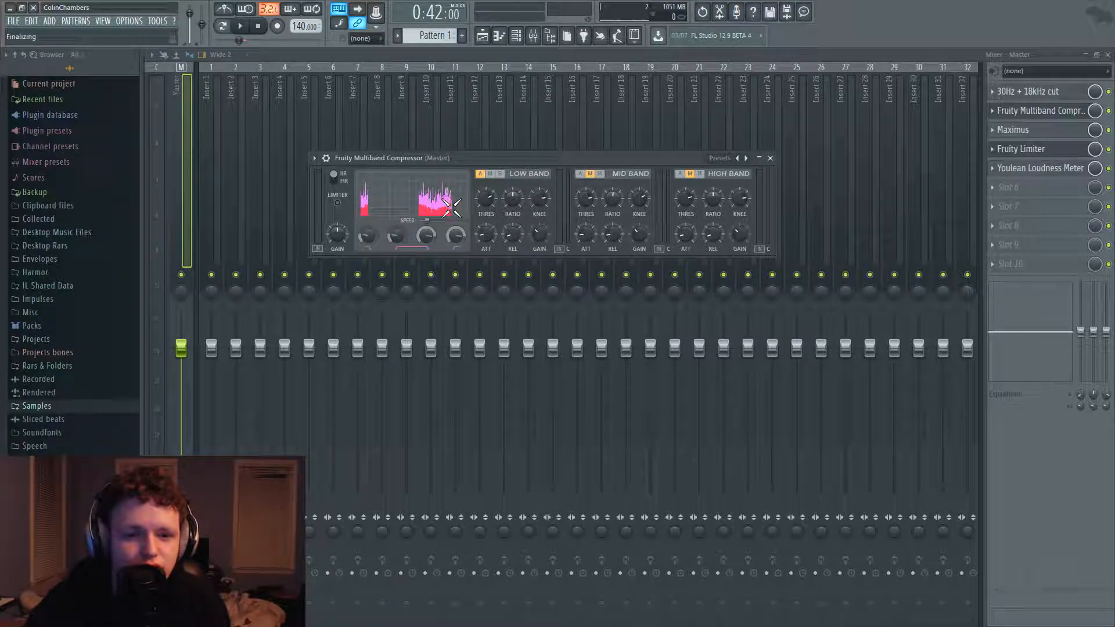
Bypass the low, mid and high bands, play the section without compression, and stop playback
{"action": "left_click", "coordinate": [501, 176]}
{"action": "left_click", "coordinate": [601, 175]}
{"action": "left_click", "coordinate": [701, 174]}
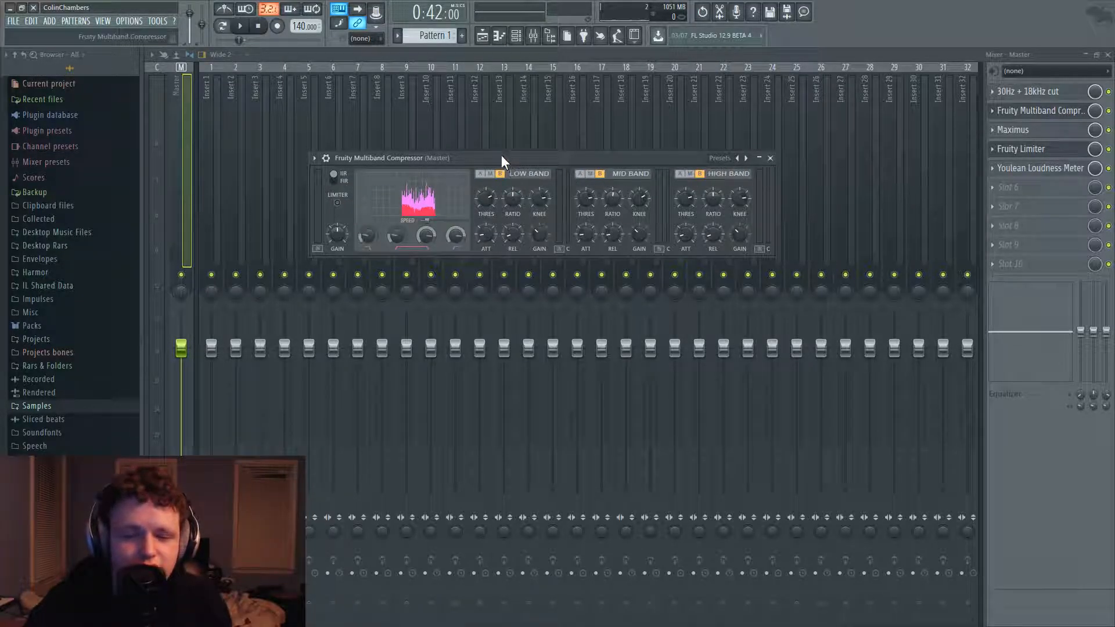
{"action": "left_click", "coordinate": [240, 26]}
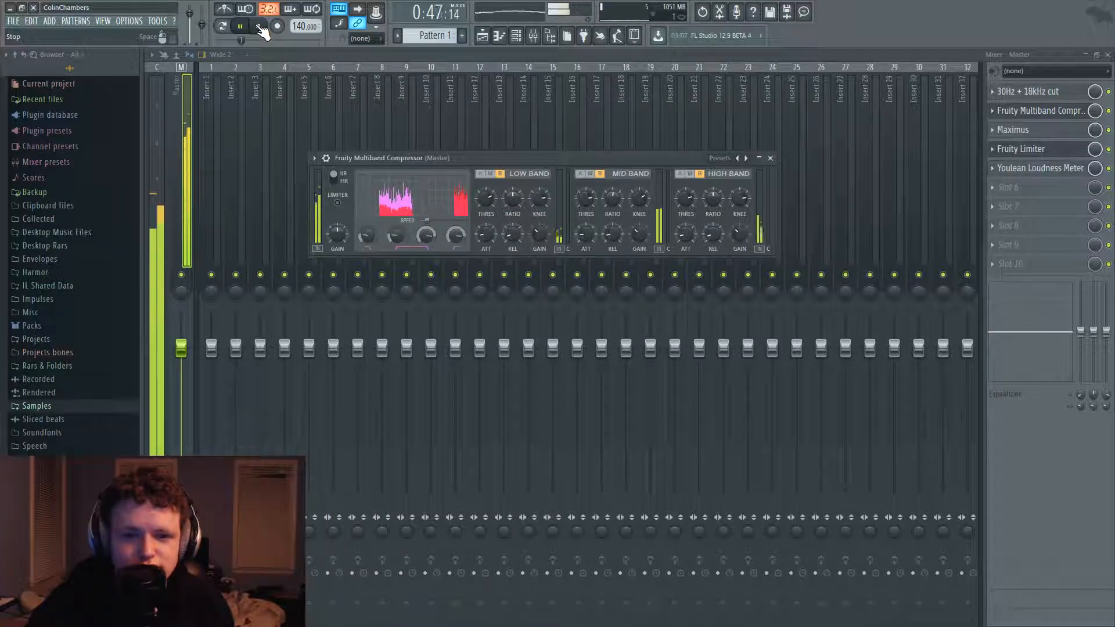
{"action": "left_click", "coordinate": [259, 27]}
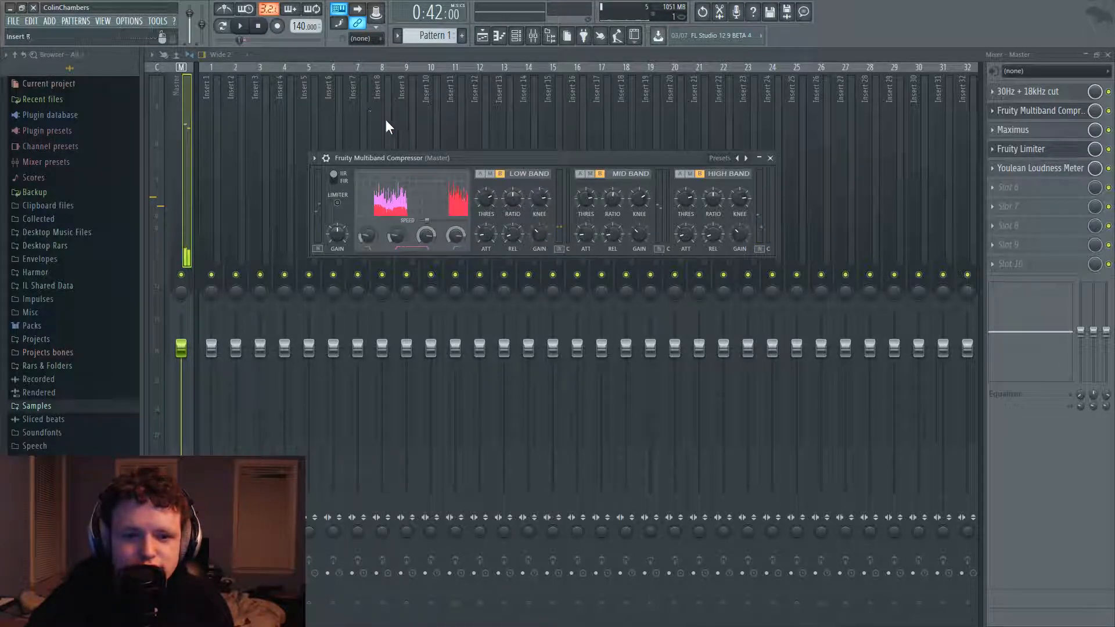
Activate all three bands, compare the section with the multiband compressor switched off and on, leave it on, and stop playback
{"action": "left_click", "coordinate": [481, 173]}
{"action": "left_click", "coordinate": [580, 173]}
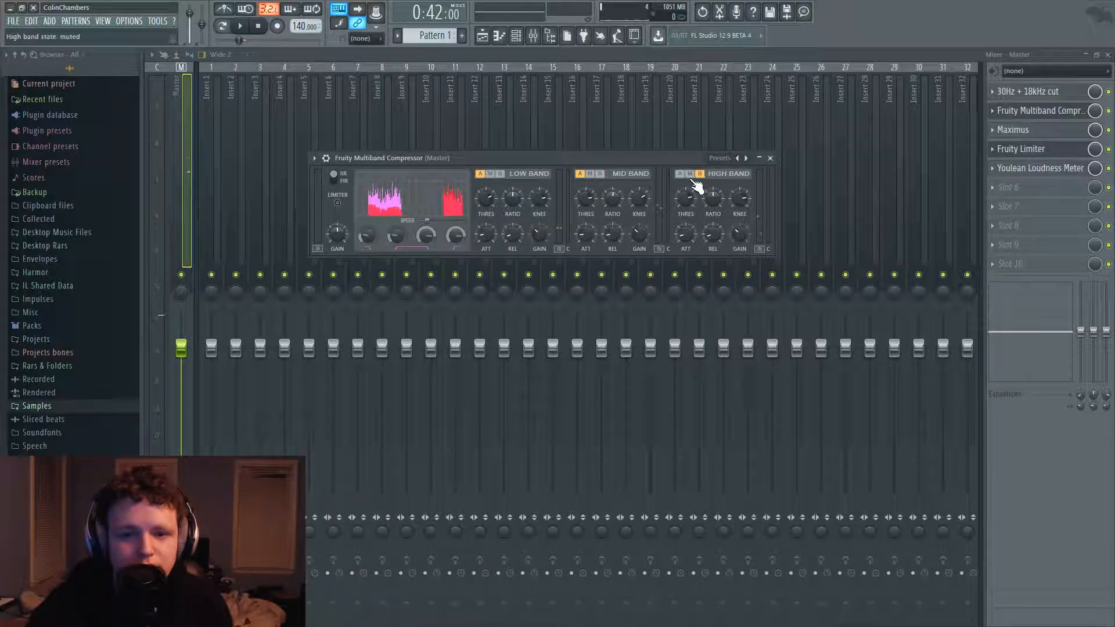
{"action": "key", "text": "space"}
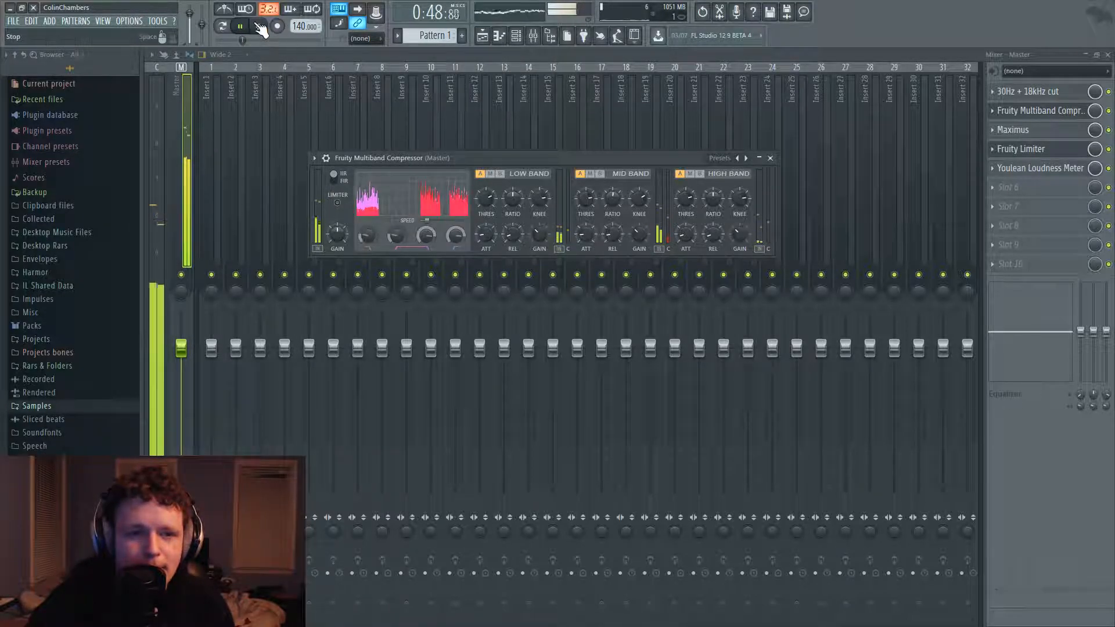
{"action": "left_click", "coordinate": [1109, 111]}
{"action": "left_click", "coordinate": [1109, 111]}
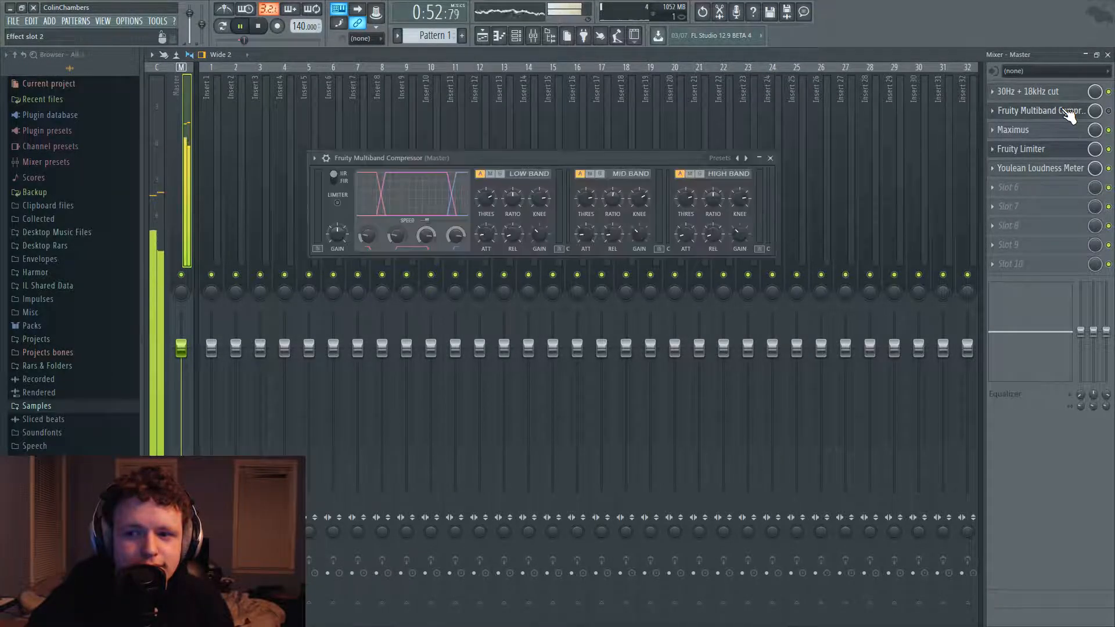
{"action": "left_click", "coordinate": [1109, 111]}
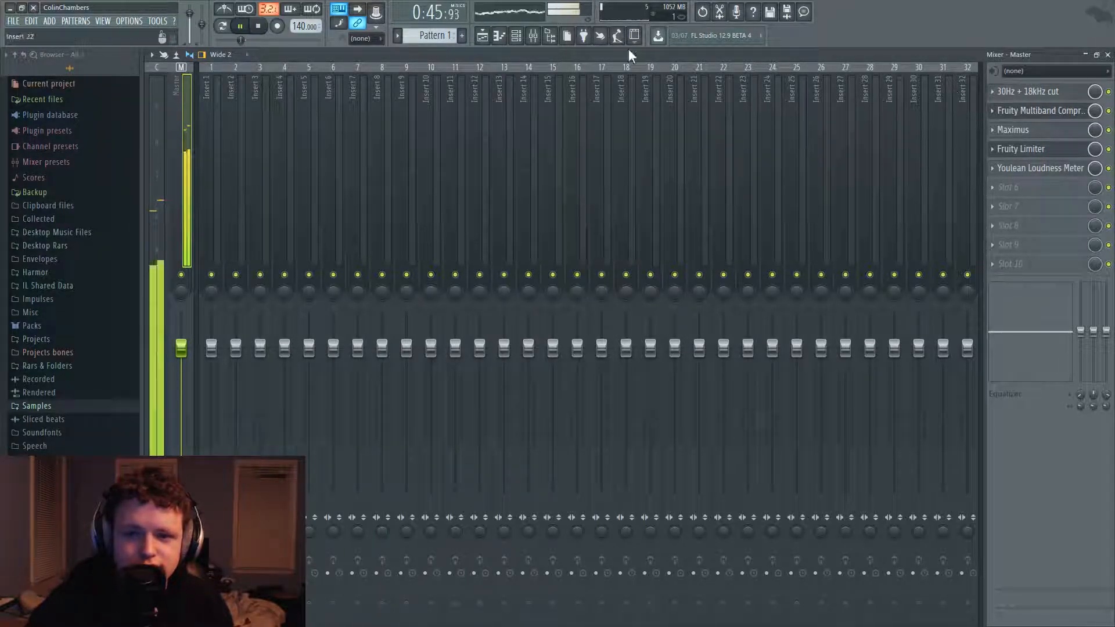
{"action": "left_click", "coordinate": [258, 26]}
Open Maximus on the master track, enlarge its window and move it up so all its controls fit on screen
{"action": "left_click", "coordinate": [1045, 112]}
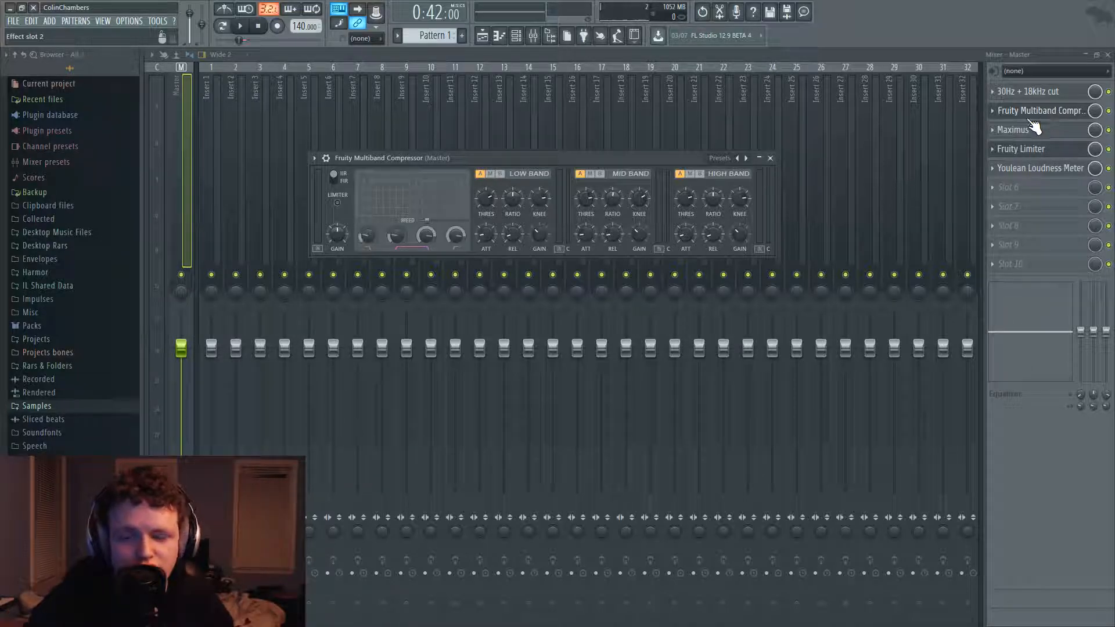
{"action": "left_click", "coordinate": [1033, 130]}
{"action": "left_click_drag", "start_coordinate": [575, 400], "coordinate": [886, 600]}
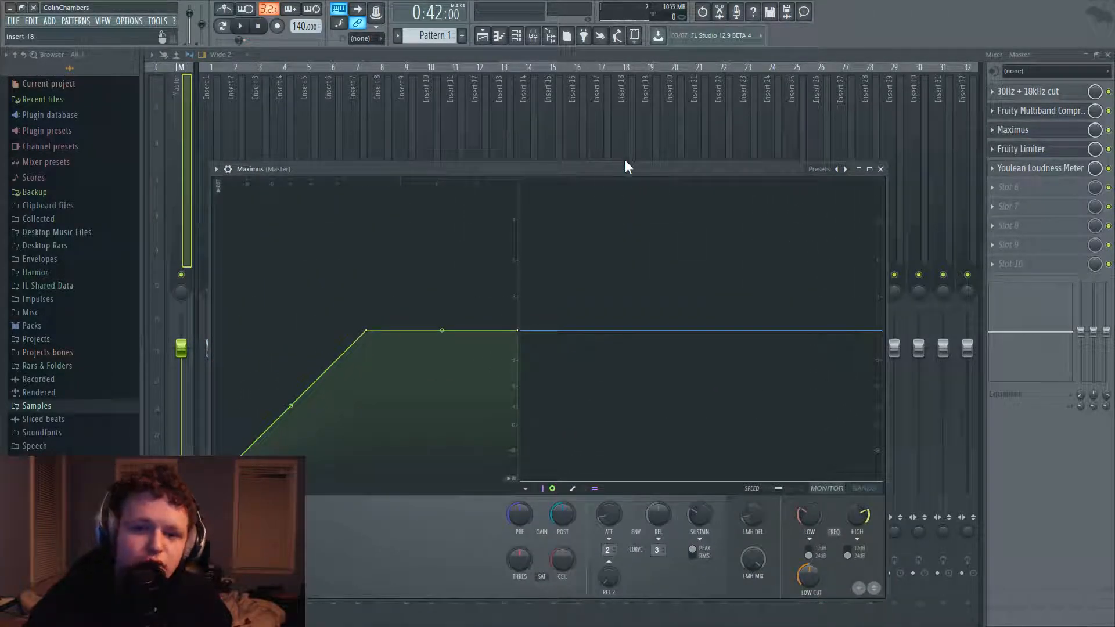
{"action": "left_click_drag", "start_coordinate": [624, 174], "coordinate": [649, 82]}
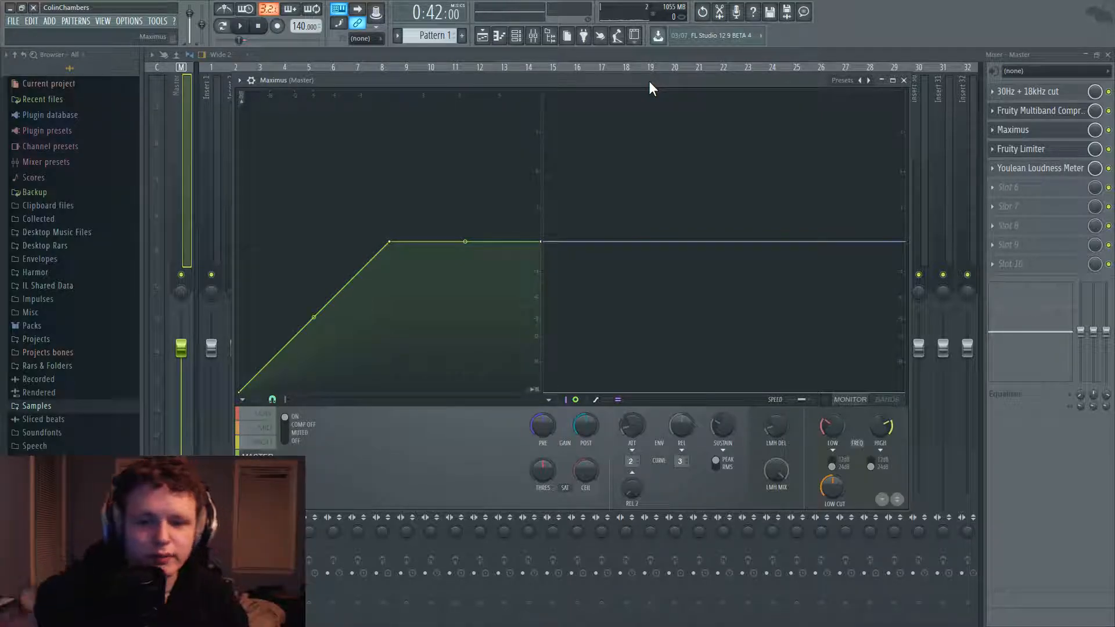
Select the low band in Maximus, lower its crossover frequency slightly and raise the low-cut frequency
{"action": "left_click", "coordinate": [256, 415]}
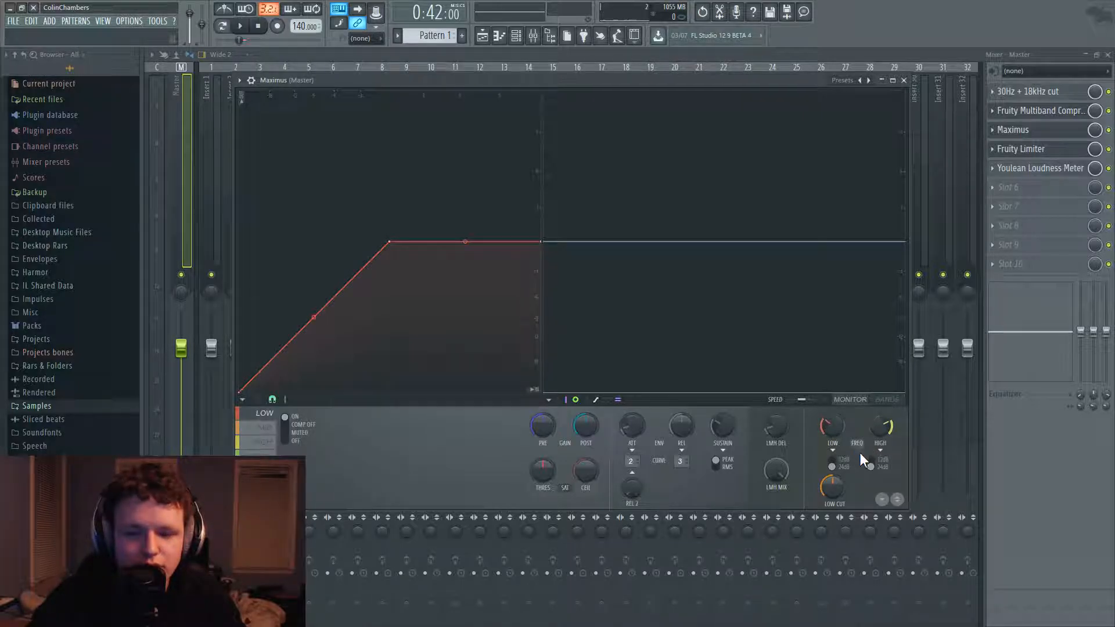
{"action": "left_click", "coordinate": [833, 464]}
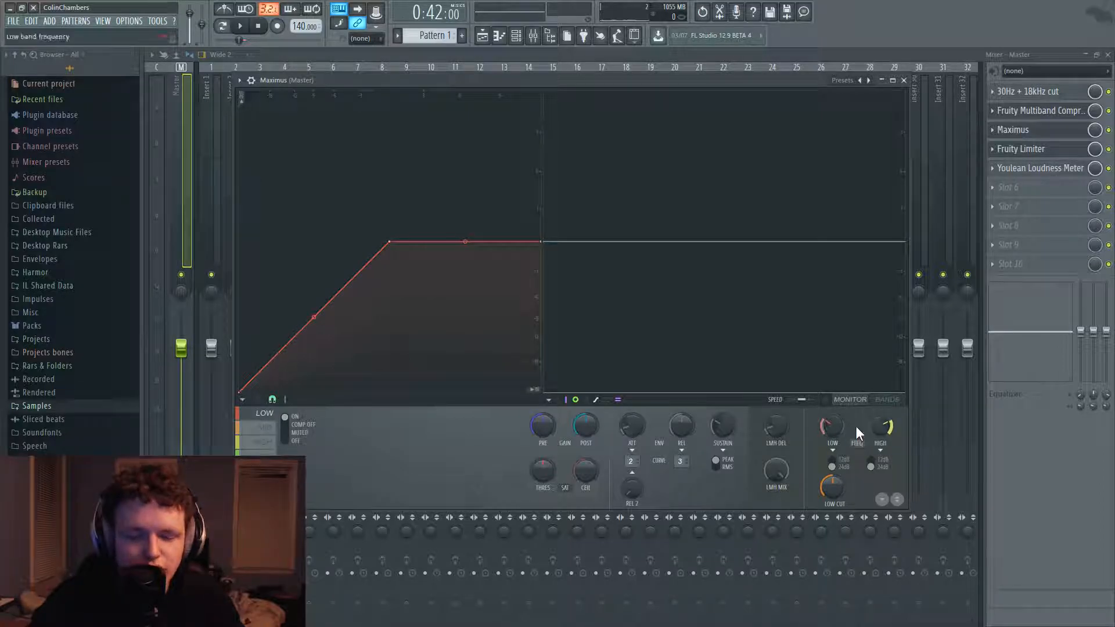
{"action": "mouse_move", "coordinate": [840, 419]}
{"action": "left_mouse_down"}
{"action": "mouse_move", "coordinate": [840, 433]}
{"action": "mouse_move", "coordinate": [832, 421]}
{"action": "left_mouse_up"}
{"action": "mouse_move", "coordinate": [842, 490]}
{"action": "left_mouse_down"}
{"action": "mouse_move", "coordinate": [843, 481]}
{"action": "mouse_move", "coordinate": [839, 490]}
{"action": "left_mouse_up"}
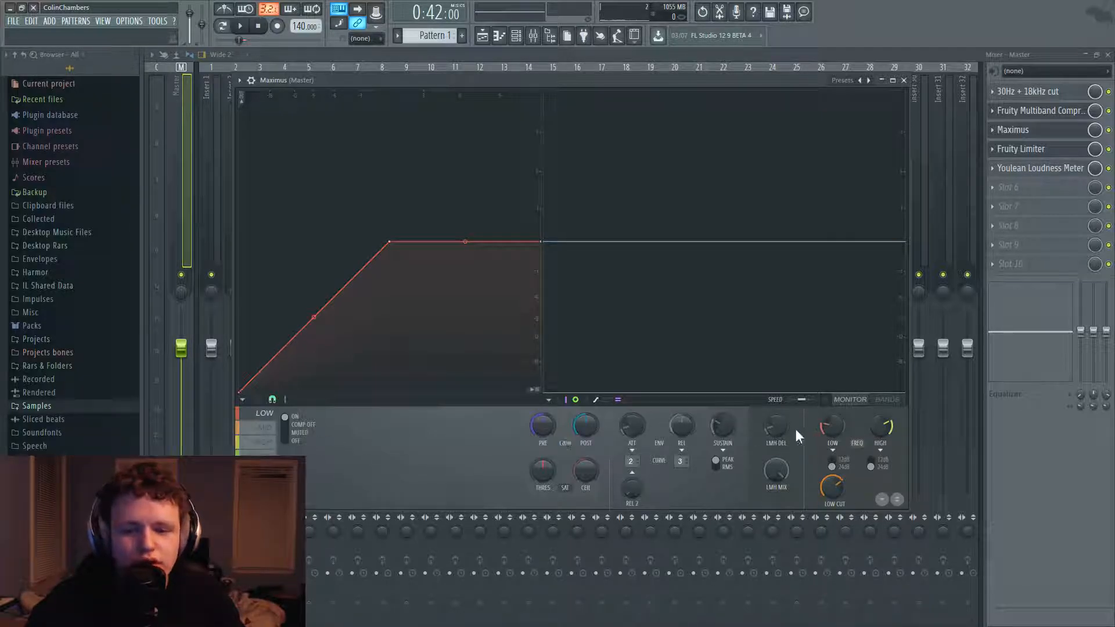
In the Maximus bands view, raise the low band's pre gain to about 4.1 dB and the mid and high bands' to about 4 dB
{"action": "left_click", "coordinate": [877, 400]}
{"action": "left_click", "coordinate": [860, 400]}
{"action": "left_click", "coordinate": [885, 401]}
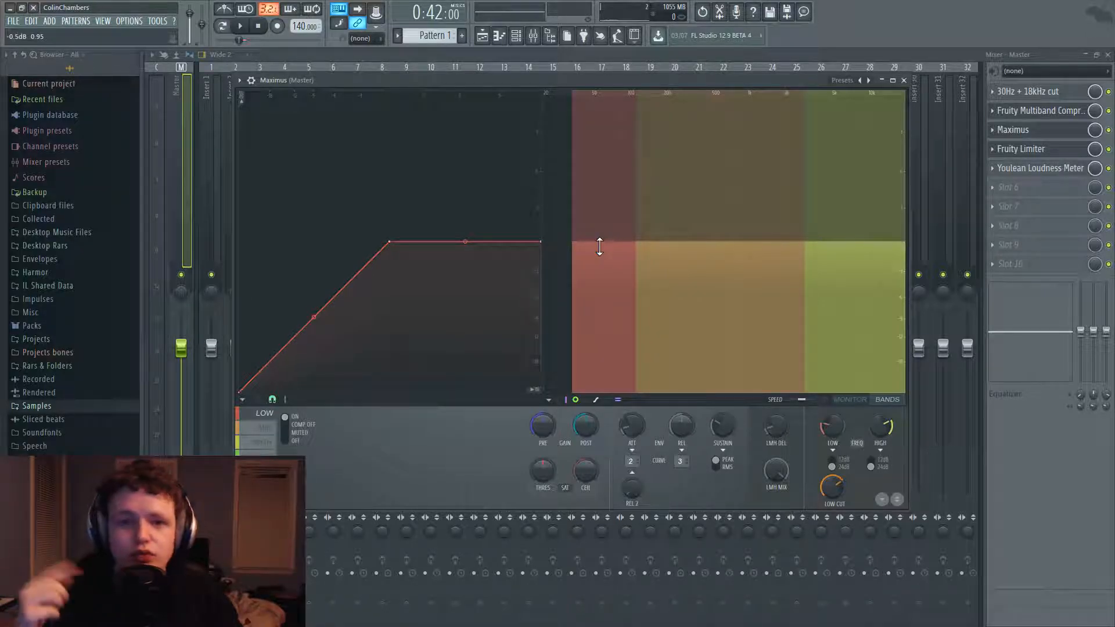
{"action": "left_click_drag", "start_coordinate": [600, 246], "coordinate": [604, 195]}
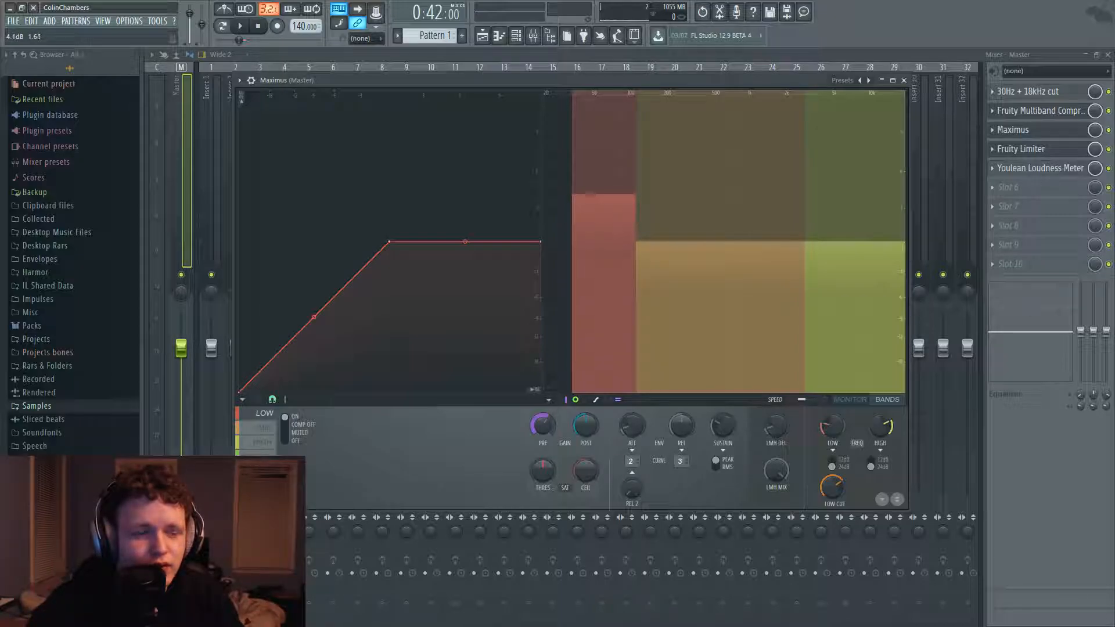
{"action": "left_click_drag", "start_coordinate": [656, 247], "coordinate": [656, 196]}
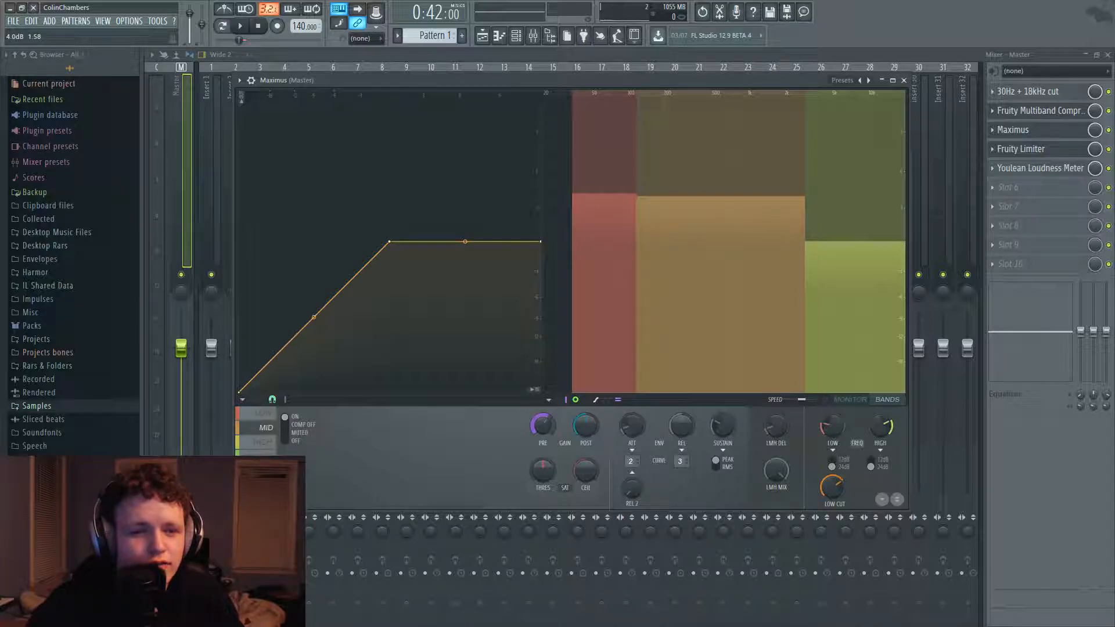
{"action": "left_click_drag", "start_coordinate": [820, 243], "coordinate": [820, 204]}
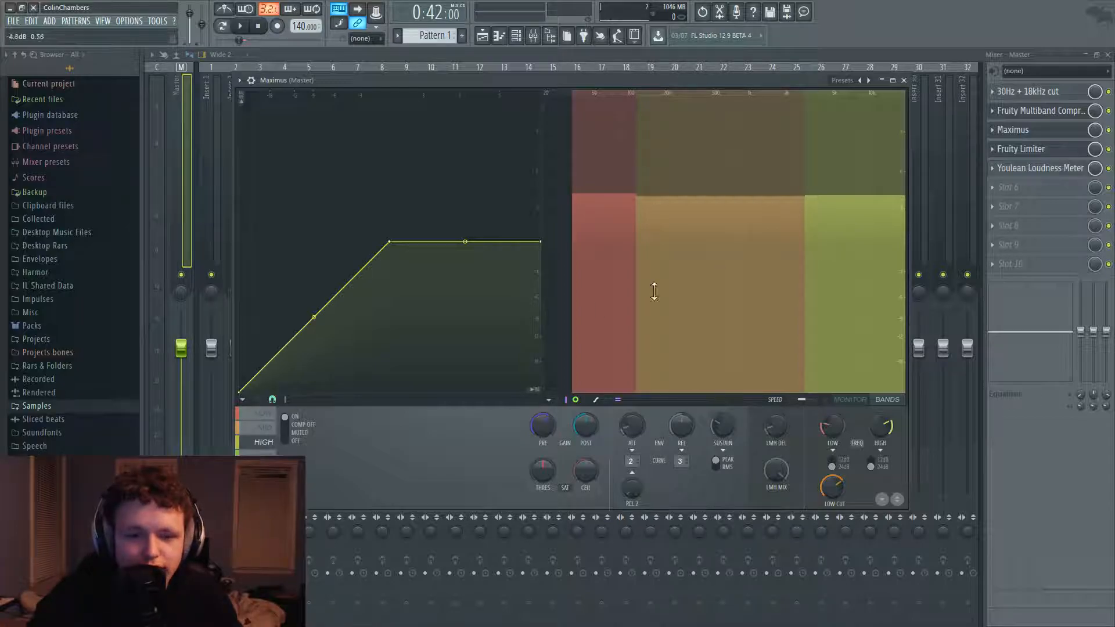
Display the master band in Maximus, audition the boosted section, and stop playback
{"action": "left_click", "coordinate": [259, 458]}
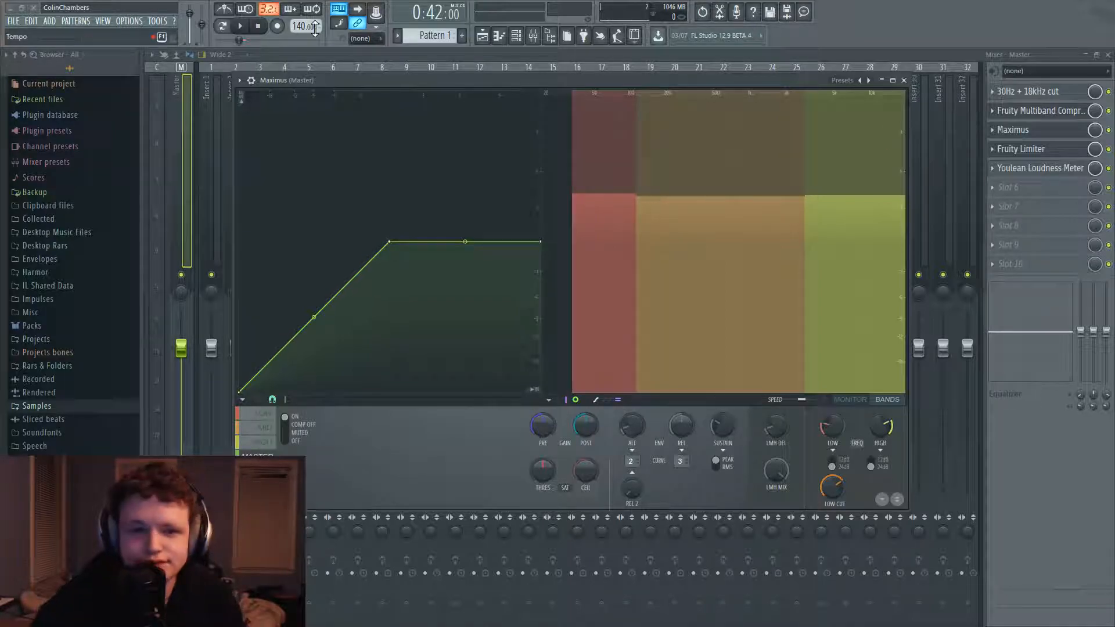
{"action": "left_click", "coordinate": [242, 27]}
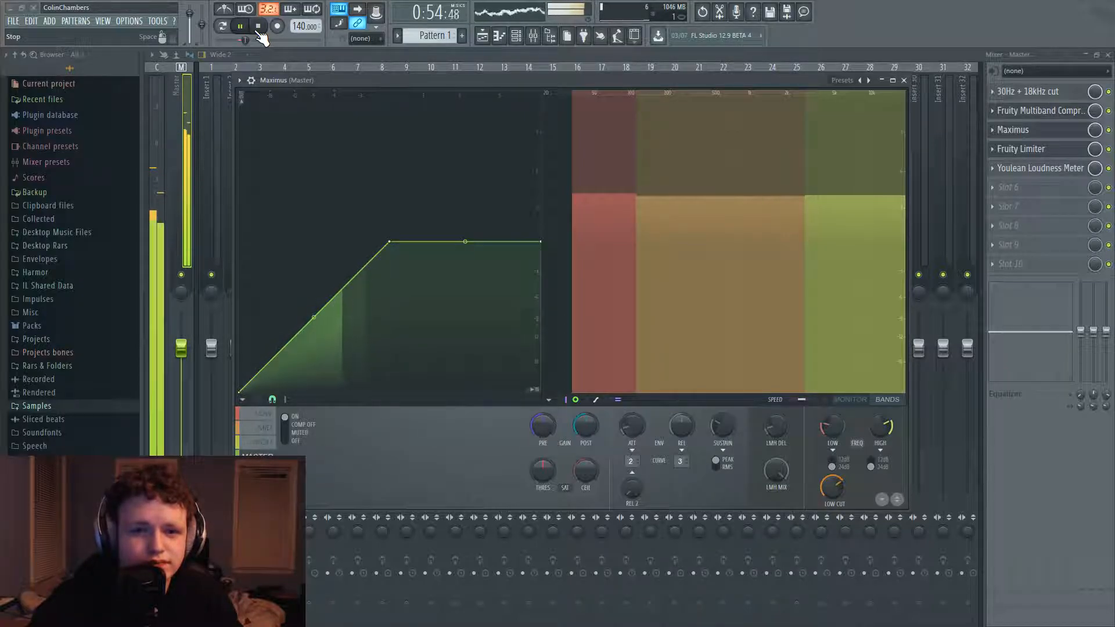
{"action": "left_click", "coordinate": [258, 26]}
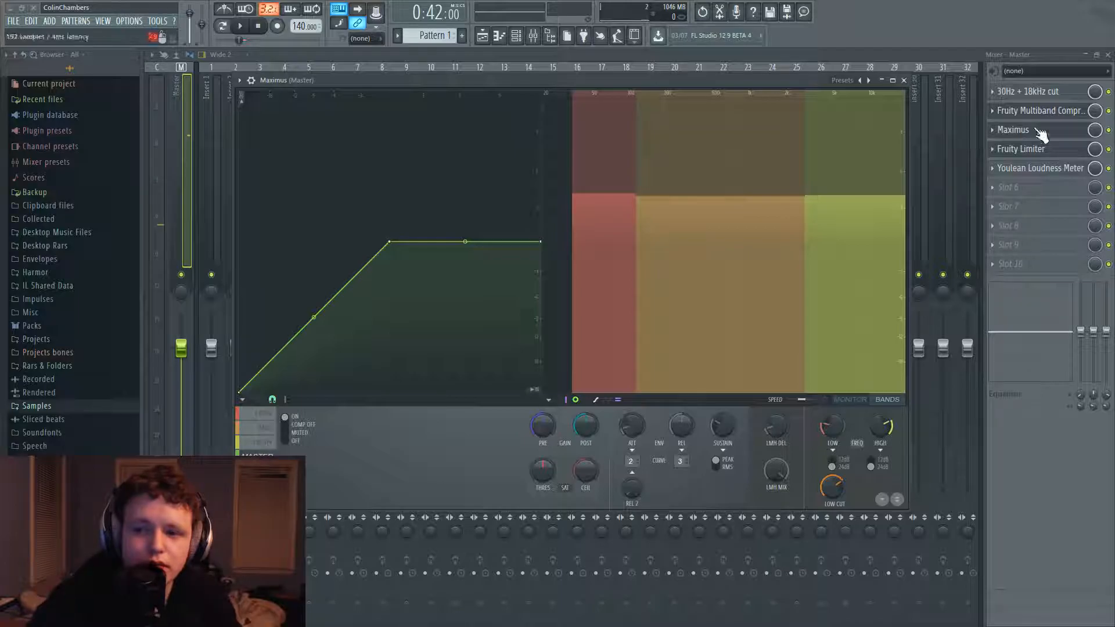
Compare the section with Maximus disabled and enabled, leaving it enabled, and stop playback
{"action": "left_click", "coordinate": [1108, 131]}
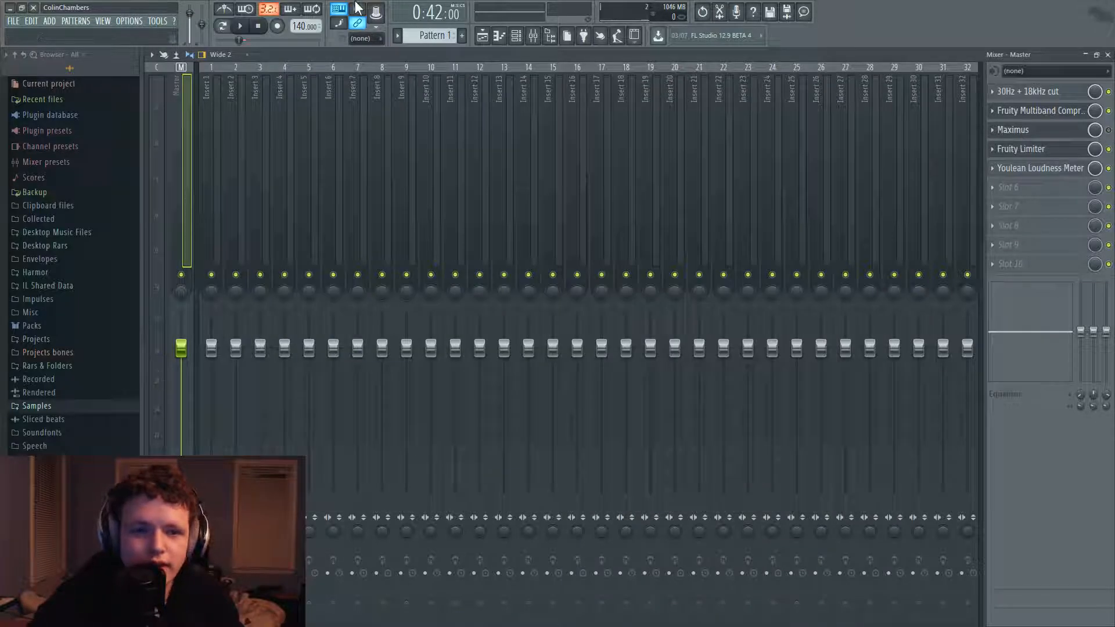
{"action": "left_click", "coordinate": [252, 27]}
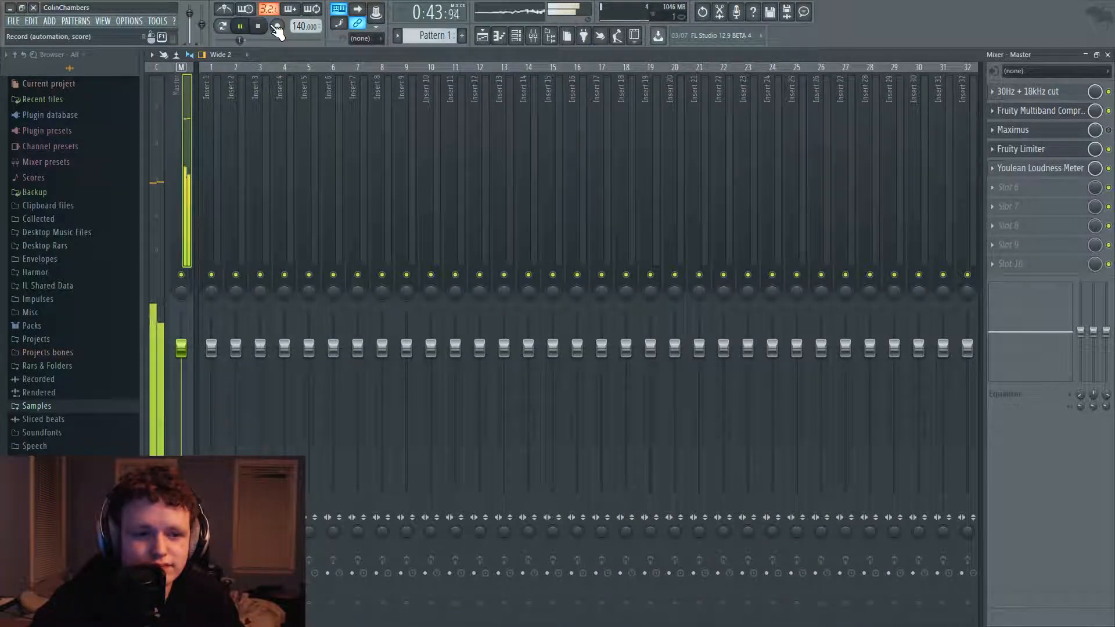
{"action": "key", "text": "space"}
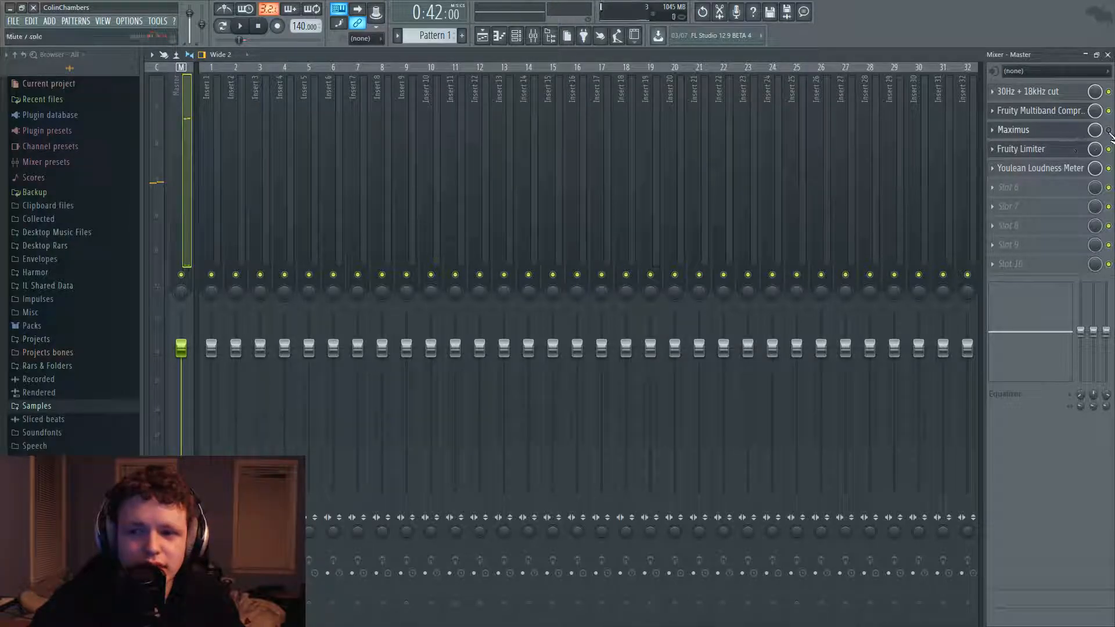
{"action": "left_click", "coordinate": [240, 26]}
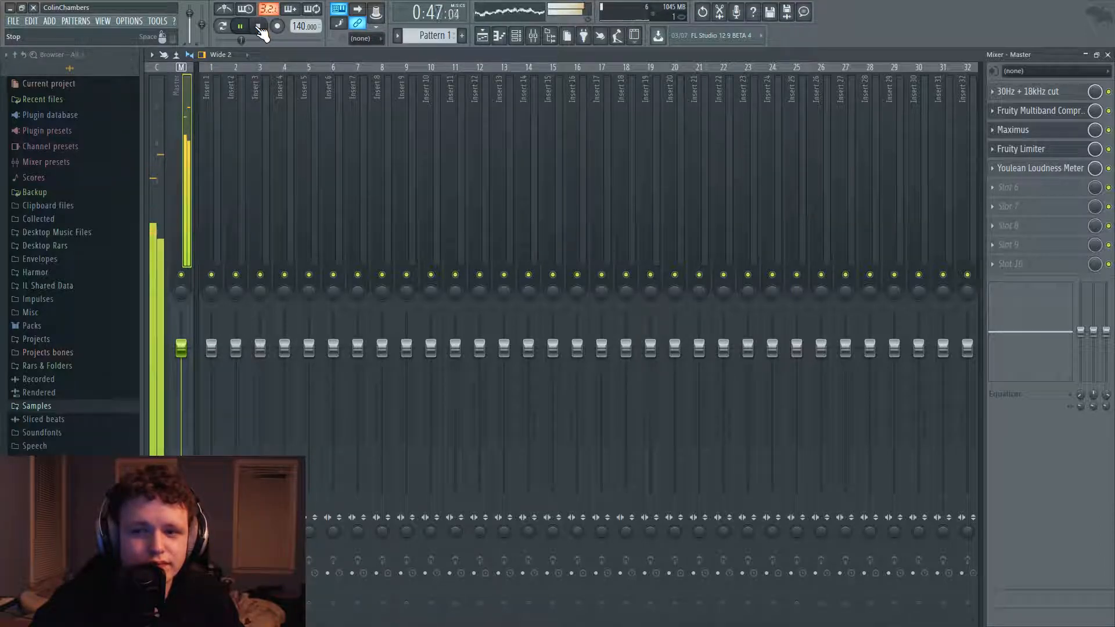
{"action": "left_click", "coordinate": [259, 26]}
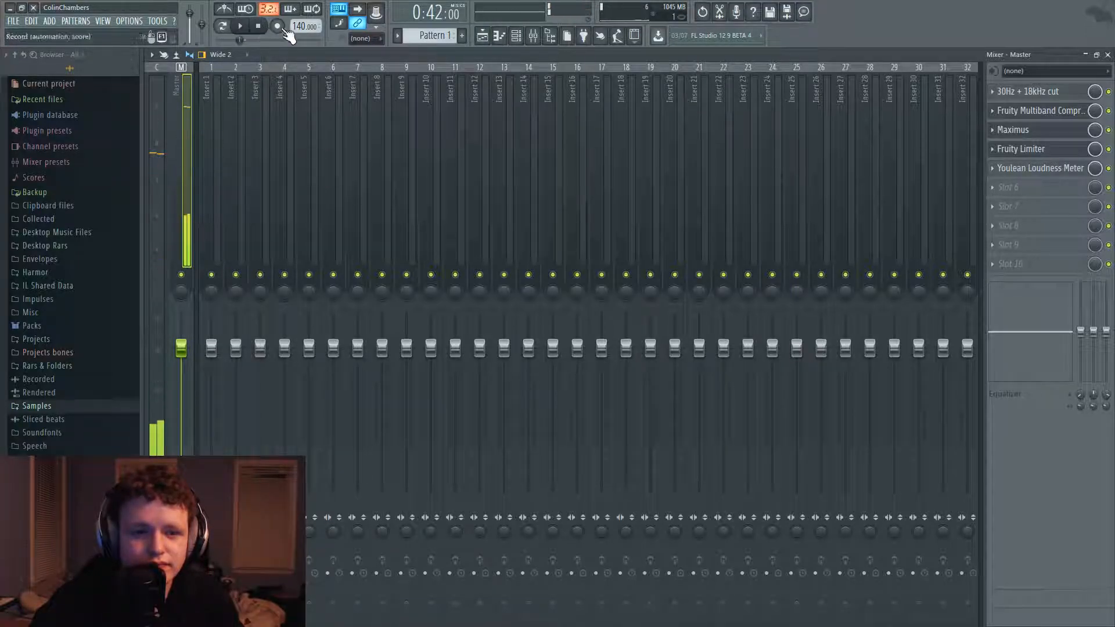
Open Maximus and the Youlean Loudness Meter, minimize the mixer, and arrange the two plugin windows side by side
{"action": "left_click", "coordinate": [1013, 132]}
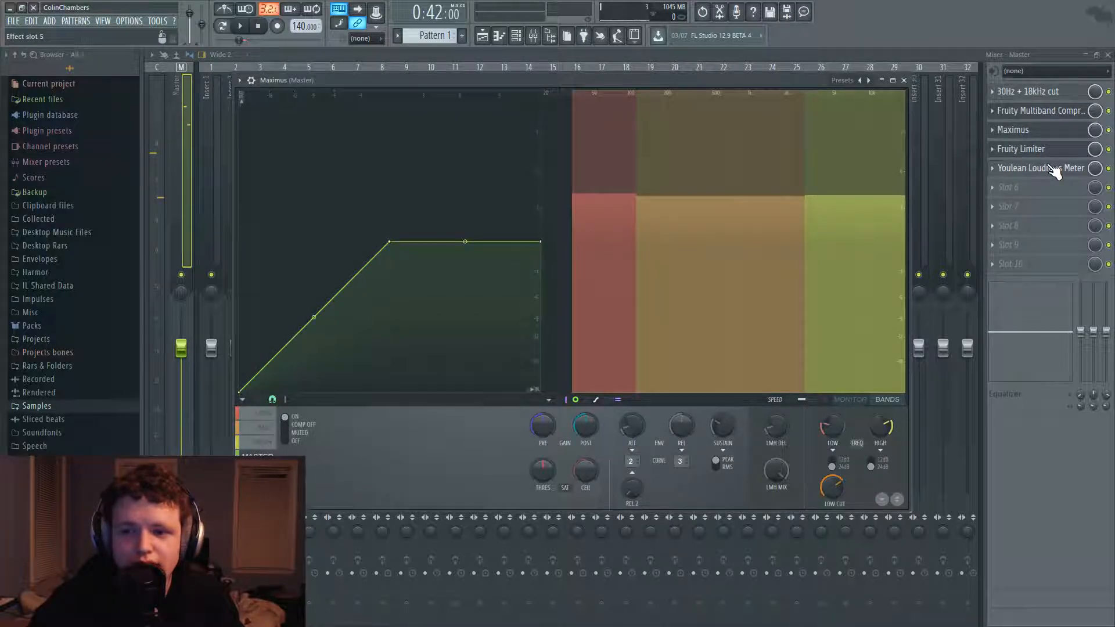
{"action": "left_click", "coordinate": [1040, 168]}
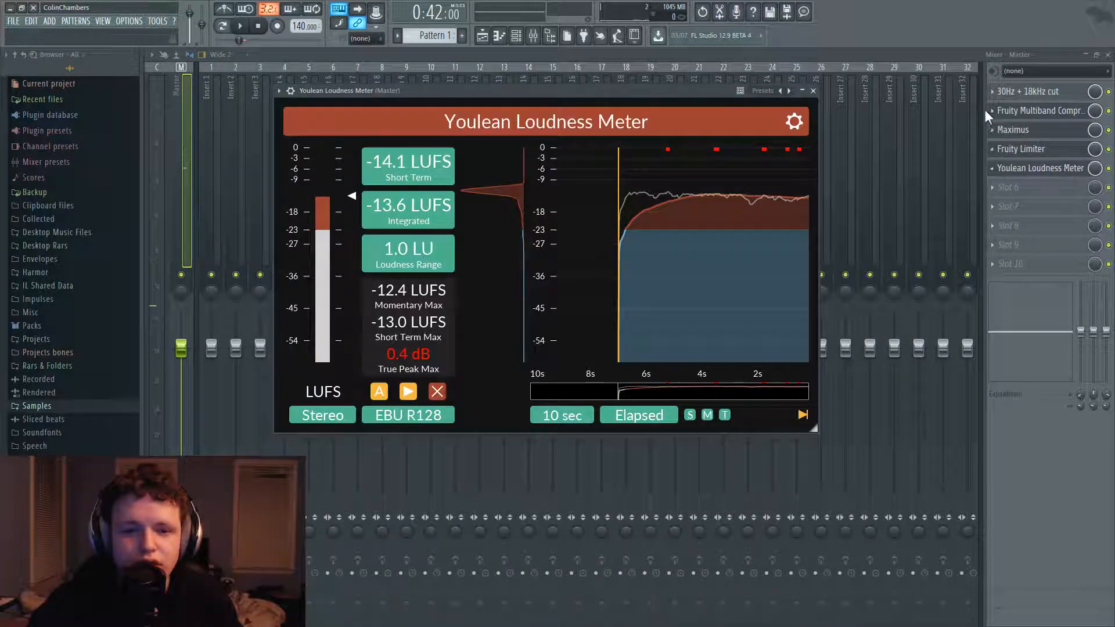
{"action": "left_click", "coordinate": [1086, 54]}
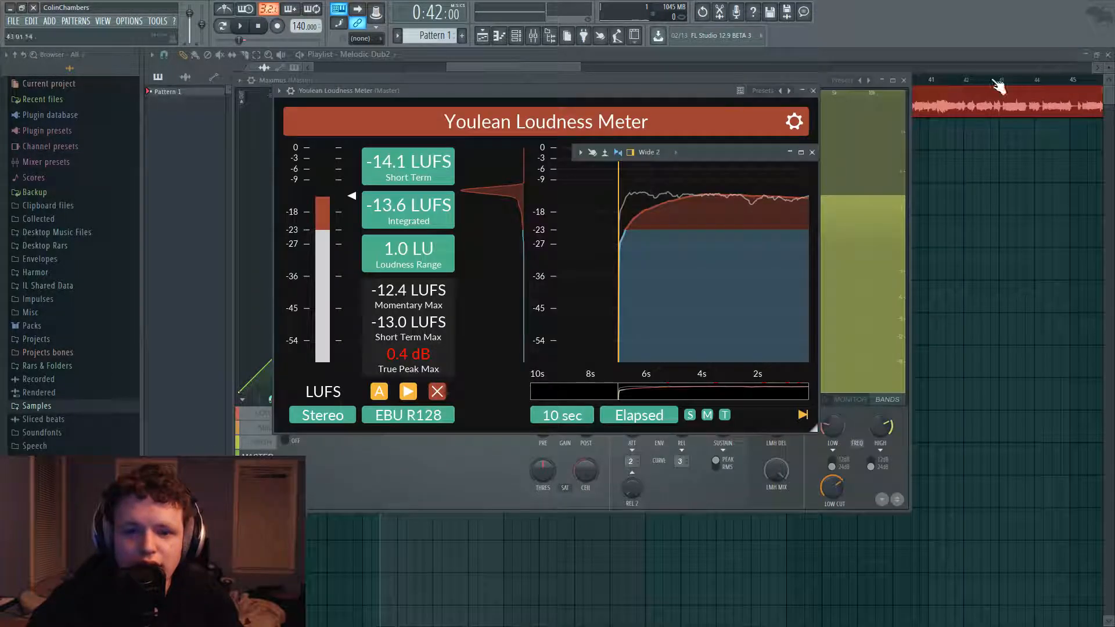
{"action": "left_click_drag", "start_coordinate": [677, 90], "coordinate": [872, 136]}
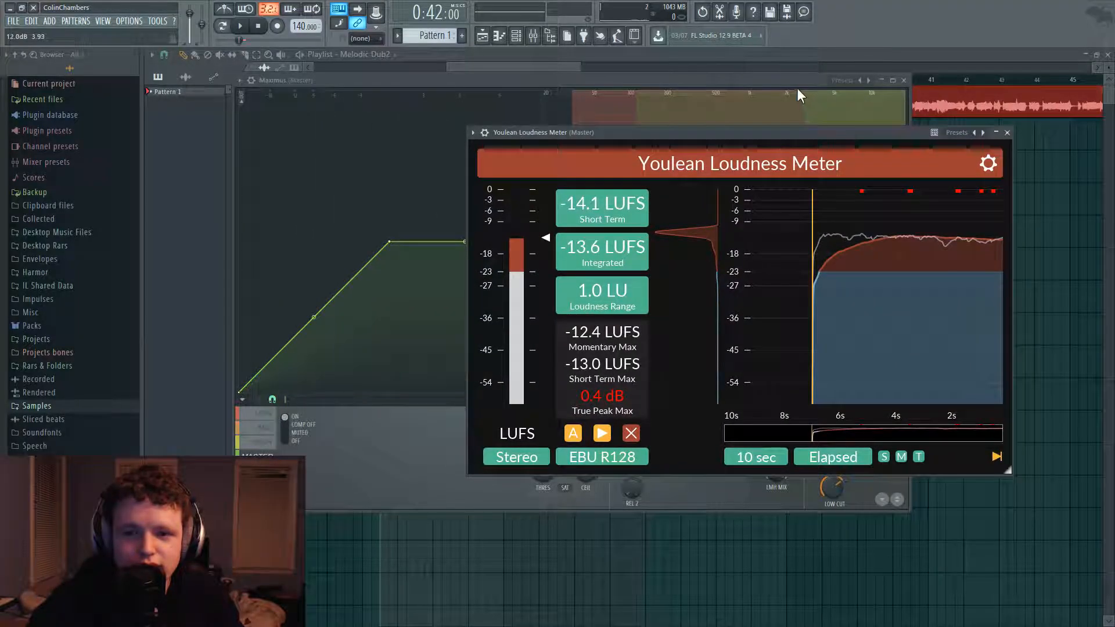
{"action": "left_click_drag", "start_coordinate": [800, 89], "coordinate": [698, 85]}
{"action": "left_click", "coordinate": [863, 140]}
{"action": "left_click_drag", "start_coordinate": [867, 131], "coordinate": [909, 64]}
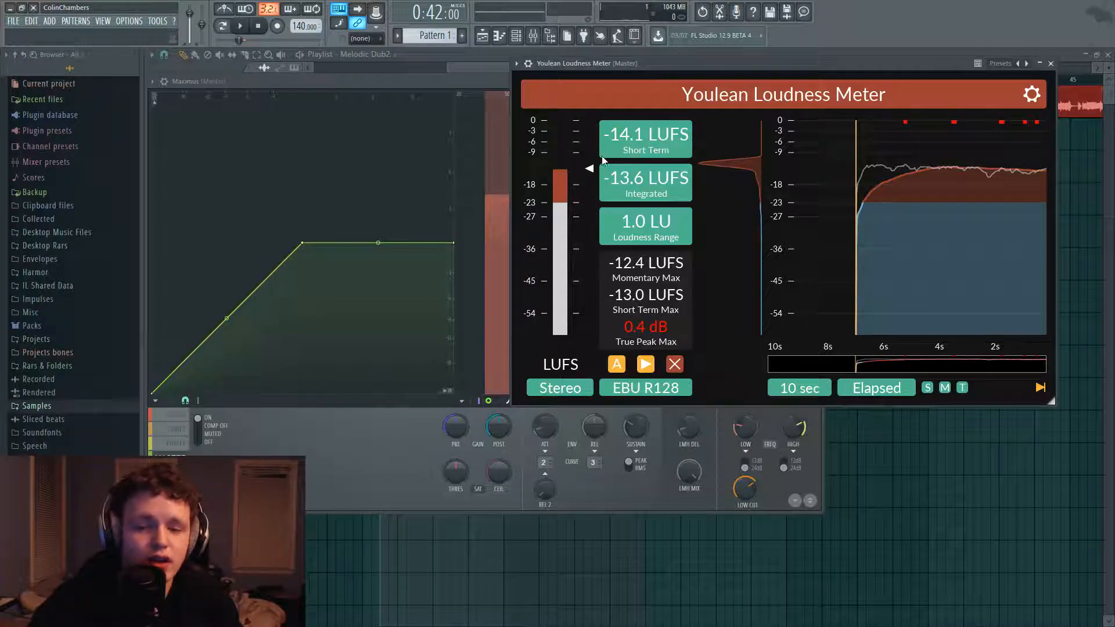
Reposition the Maximus and Youlean Loudness Meter windows so the gain knobs stay reachable and the full meter remains in front
{"action": "left_click_drag", "start_coordinate": [437, 84], "coordinate": [566, 247]}
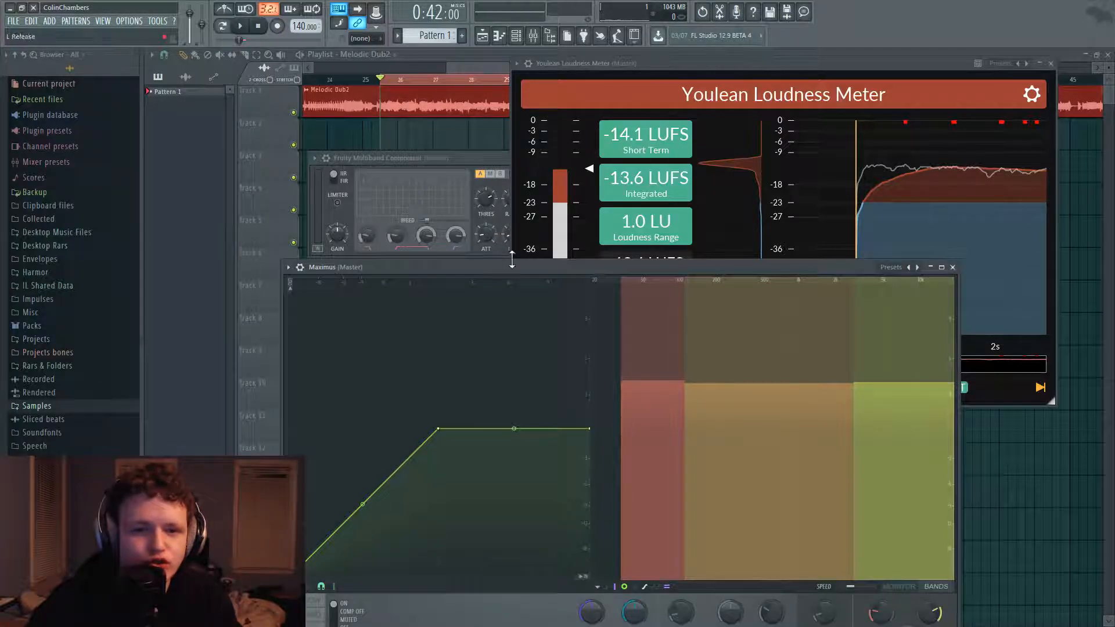
{"action": "left_click_drag", "start_coordinate": [554, 270], "coordinate": [617, 107]}
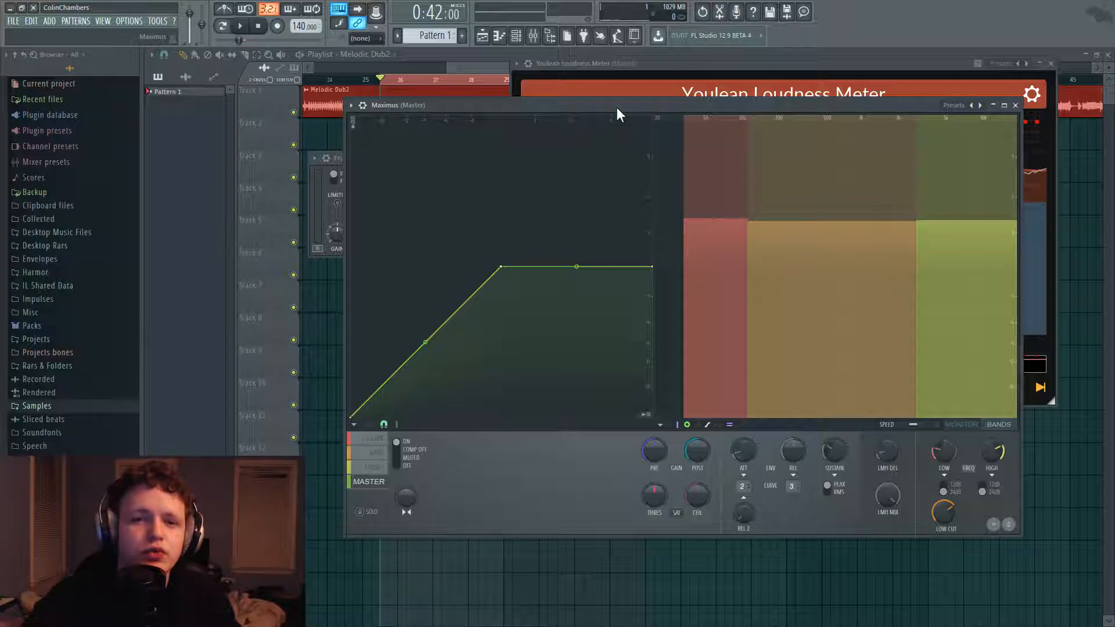
{"action": "left_click", "coordinate": [535, 36]}
{"action": "left_click", "coordinate": [369, 486]}
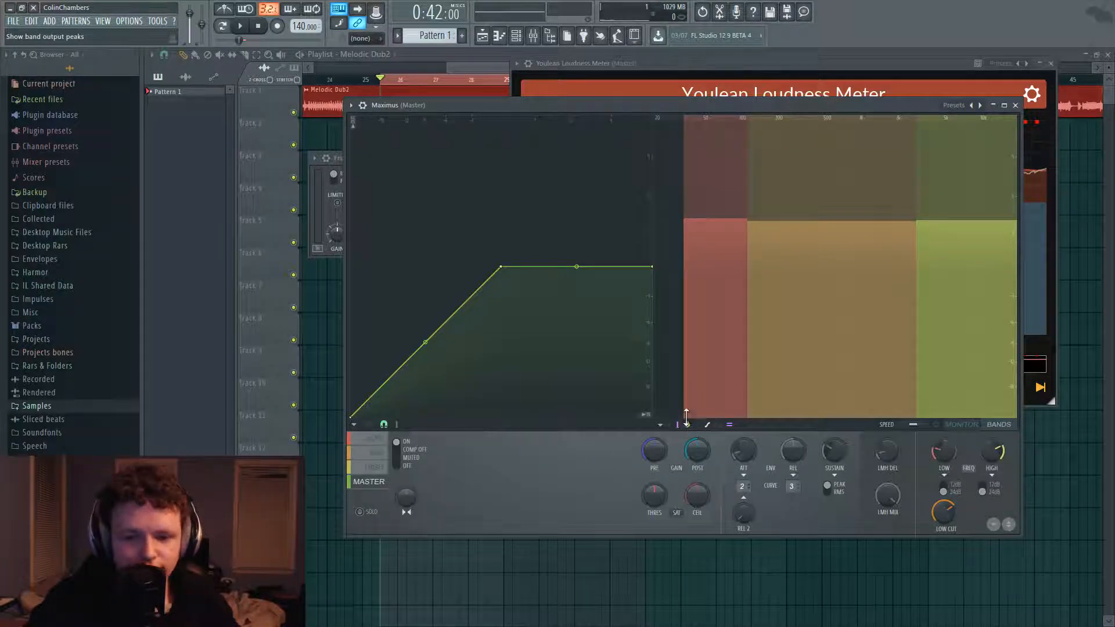
{"action": "left_click_drag", "start_coordinate": [644, 105], "coordinate": [541, 84]}
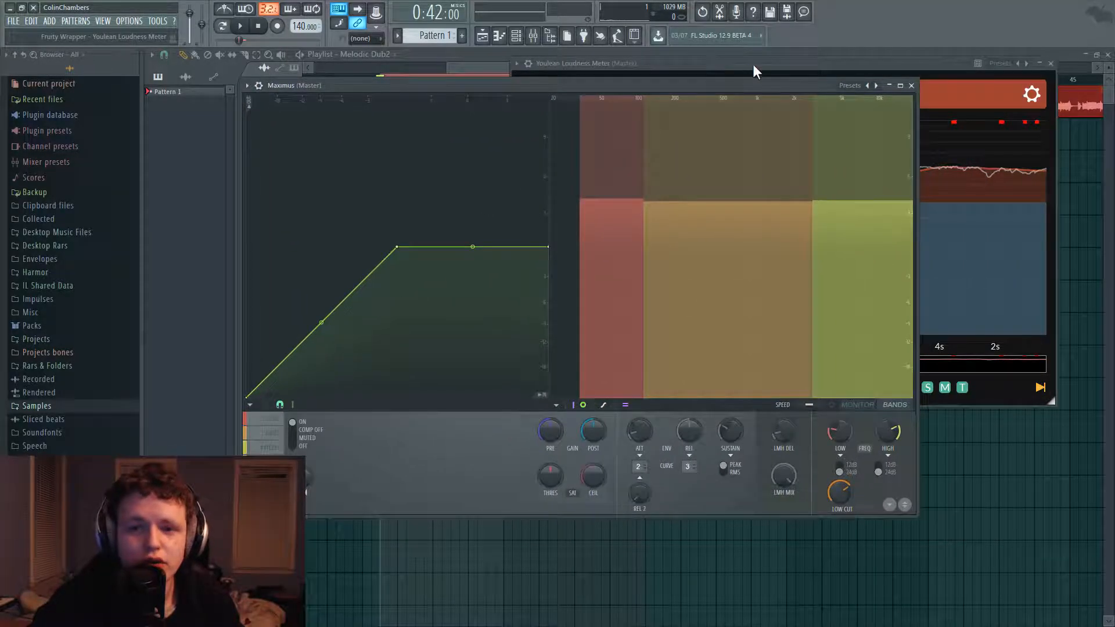
{"action": "left_click_drag", "start_coordinate": [751, 64], "coordinate": [808, 56]}
{"action": "left_click_drag", "start_coordinate": [541, 83], "coordinate": [492, 82]}
{"action": "left_click", "coordinate": [732, 58]}
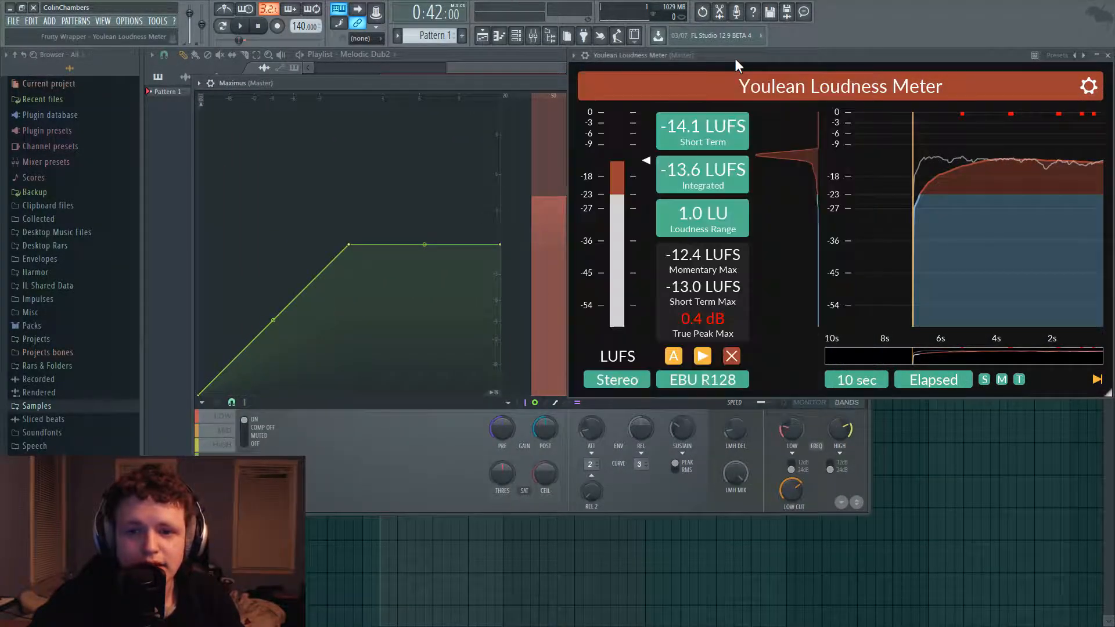
{"action": "left_click", "coordinate": [506, 89]}
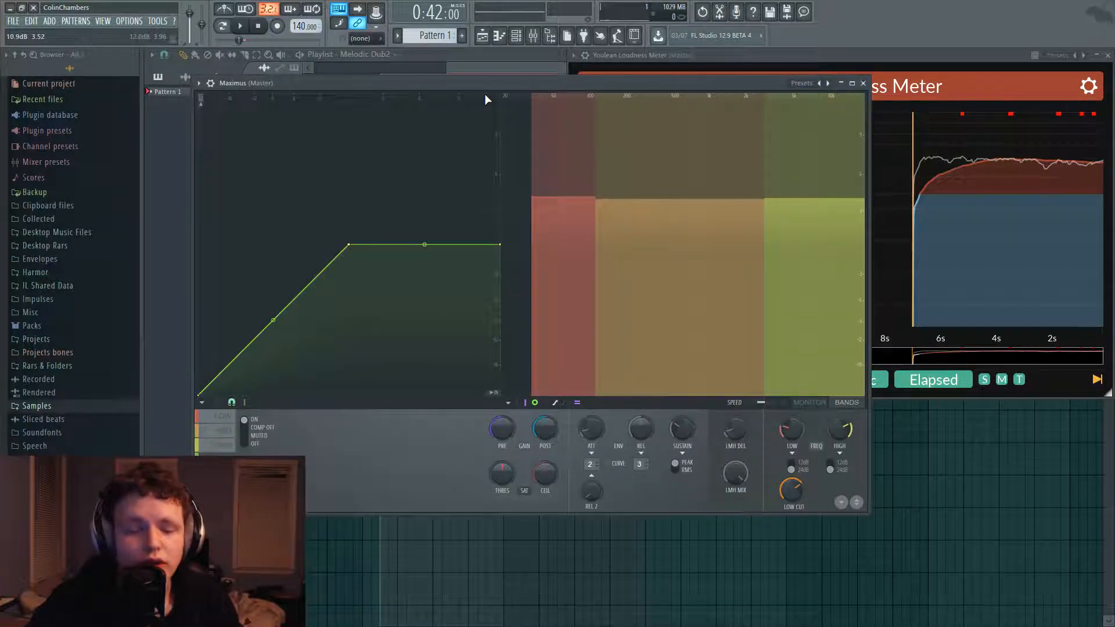
{"action": "left_click", "coordinate": [895, 69]}
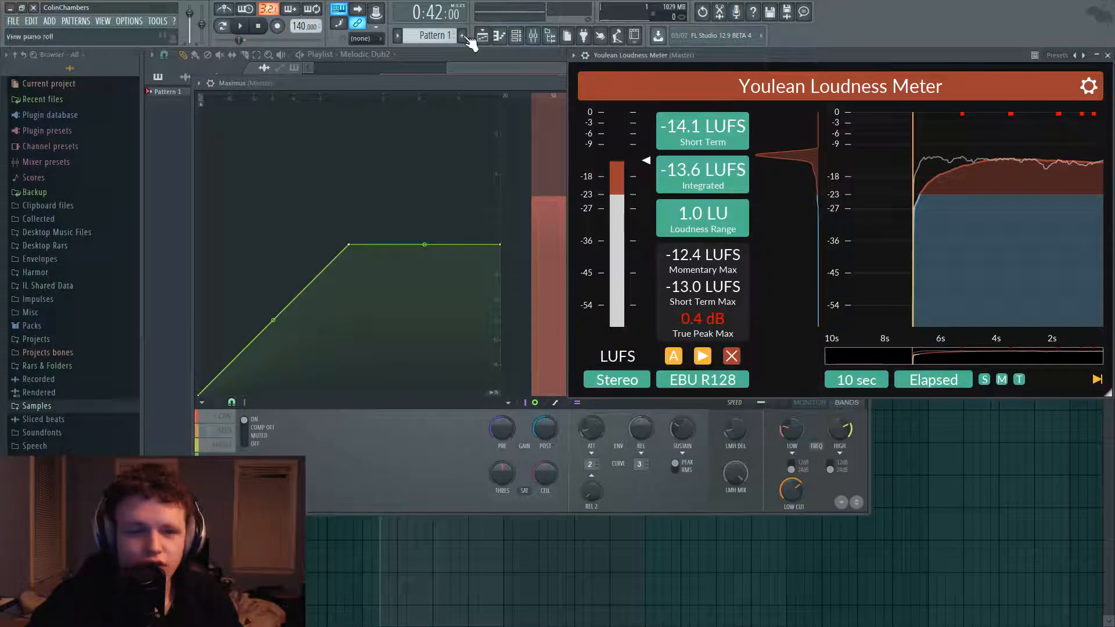
Play the looped section, raise the Maximus master band's post gain to about 2 dB while checking the loudness meter, and stop playback
{"action": "left_click", "coordinate": [255, 29]}
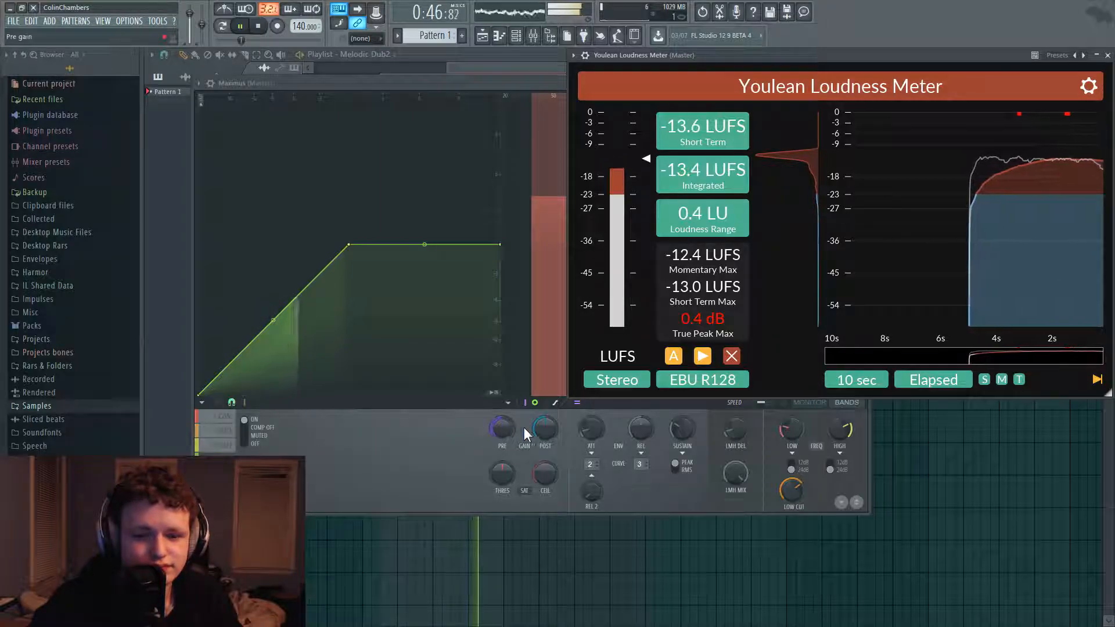
{"action": "left_click", "coordinate": [544, 427]}
{"action": "left_click_drag", "start_coordinate": [545, 428], "coordinate": [545, 420]}
{"action": "left_click", "coordinate": [833, 54]}
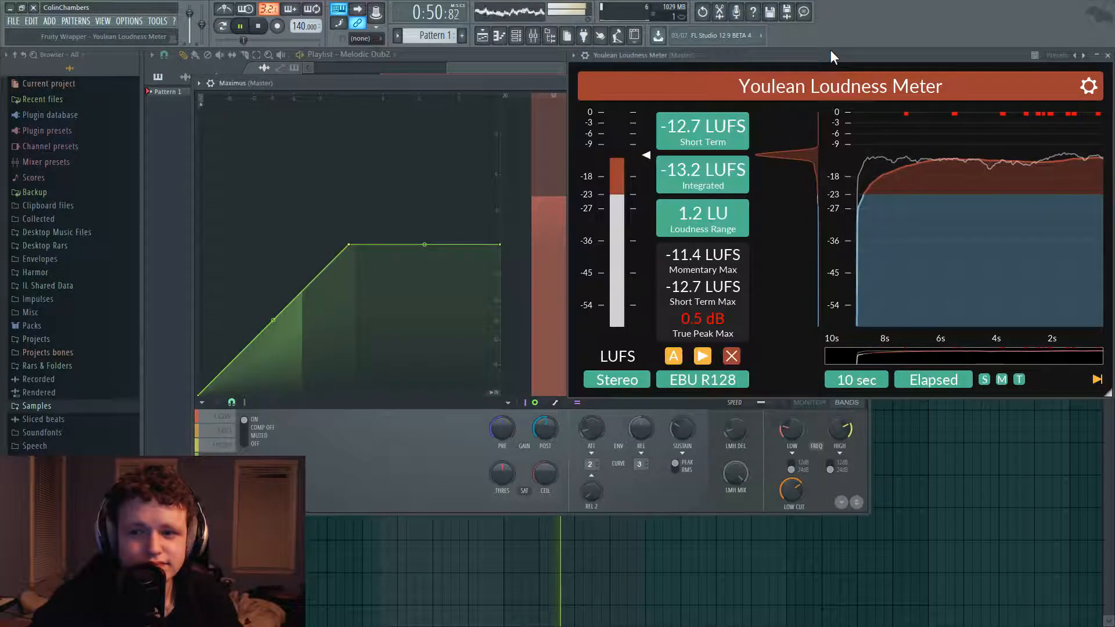
{"action": "left_click_drag", "start_coordinate": [545, 428], "coordinate": [545, 421]}
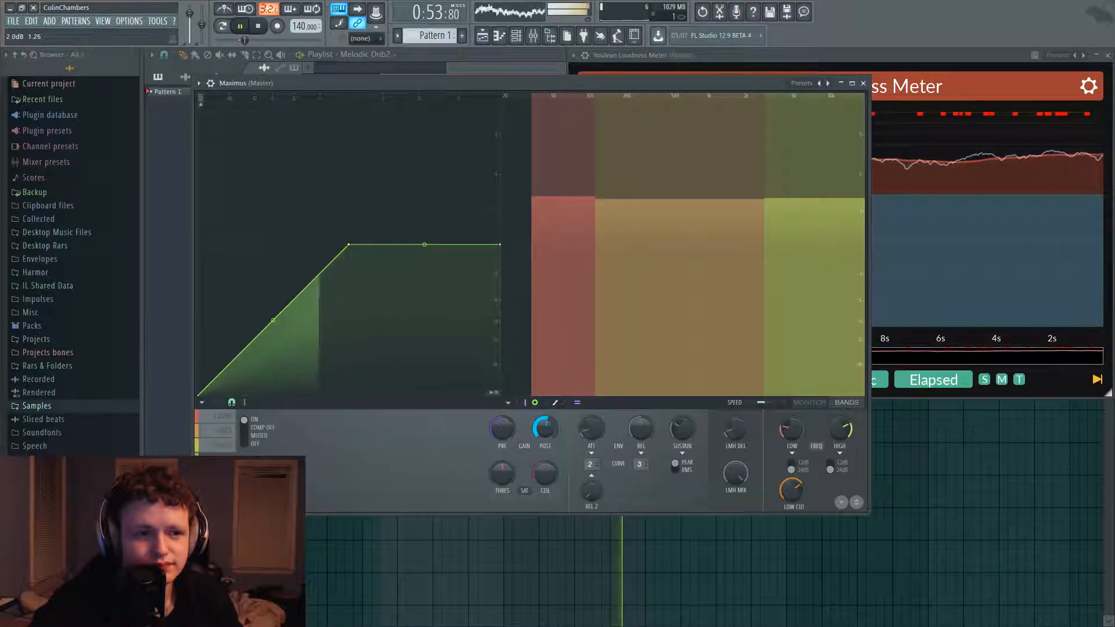
{"action": "left_click", "coordinate": [901, 57]}
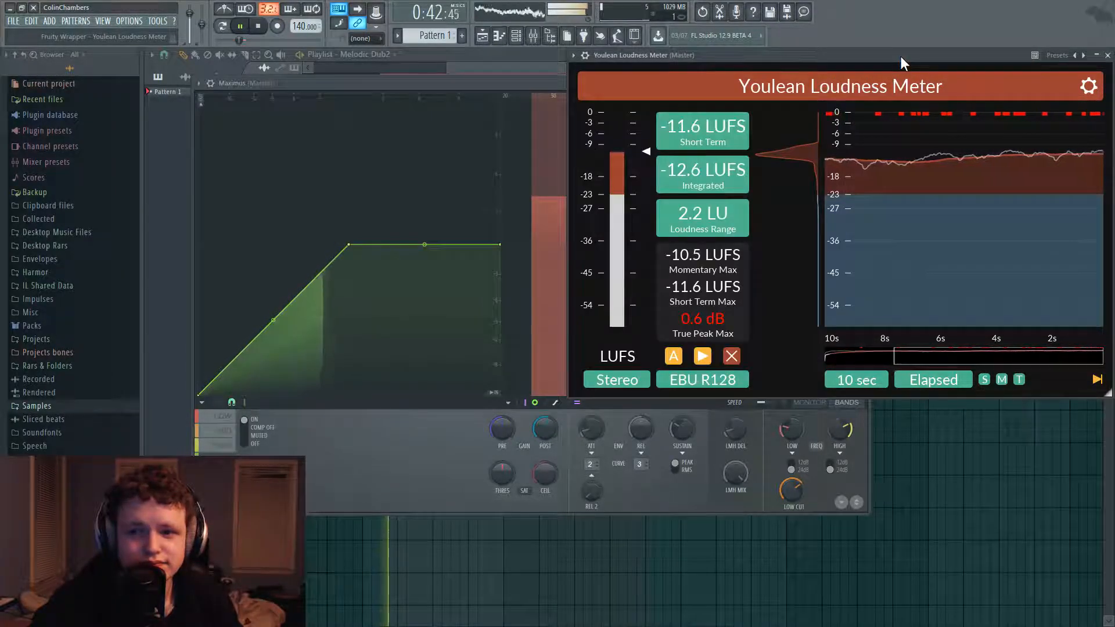
{"action": "left_click", "coordinate": [258, 26]}
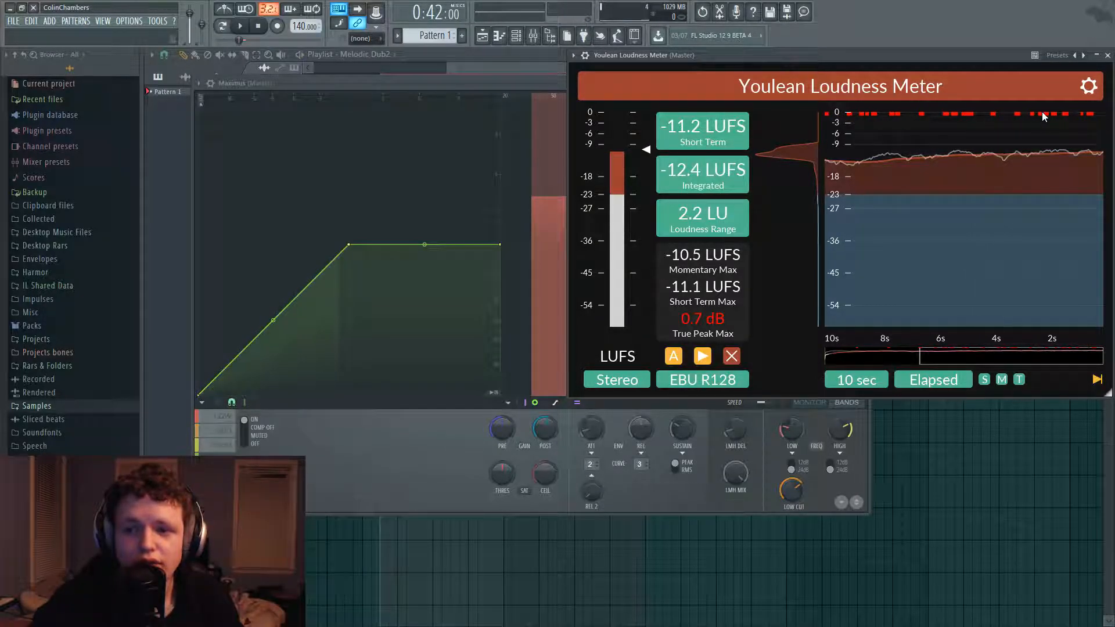
Set the Maximus master band's post gain to about 1.5 dB, audition the looped section, and stop playback
{"action": "mouse_move", "coordinate": [1022, 122]}
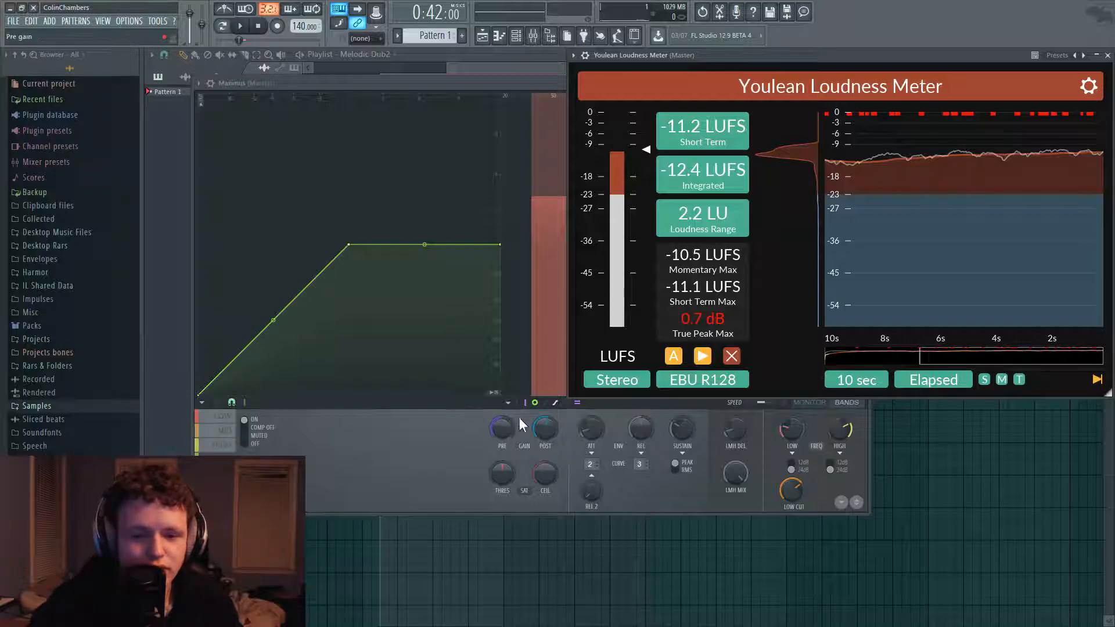
{"action": "left_click", "coordinate": [548, 427]}
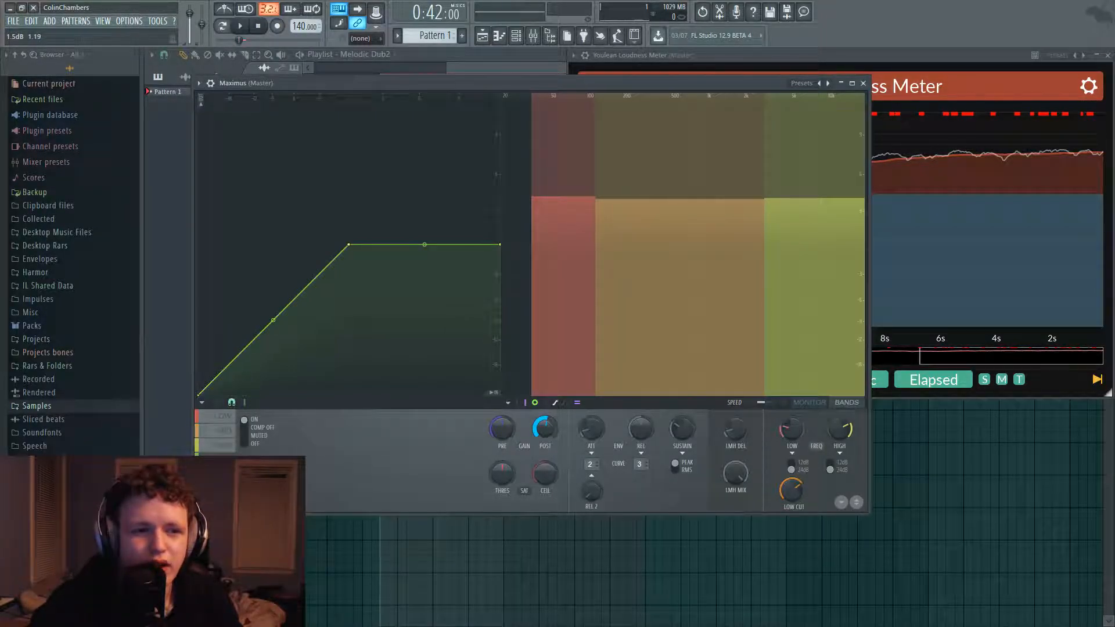
{"action": "left_click", "coordinate": [240, 26]}
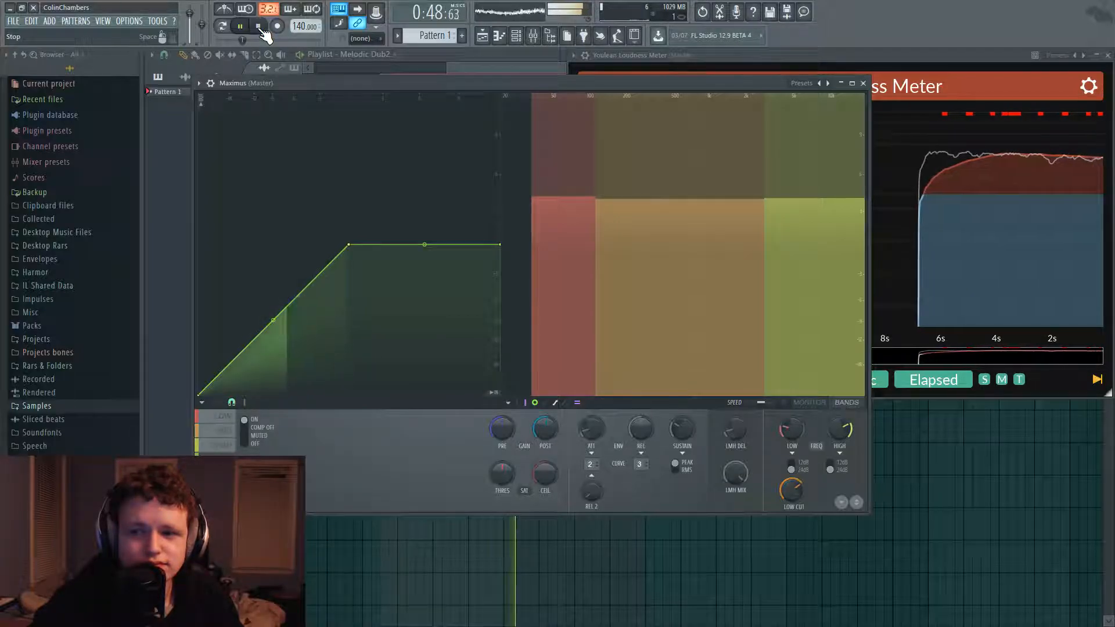
{"action": "left_click", "coordinate": [260, 27]}
Open Fruity Limiter from the master track's effects, lower its ceiling slightly, and close the mixer
{"action": "left_click", "coordinate": [509, 66]}
{"action": "left_click", "coordinate": [545, 36]}
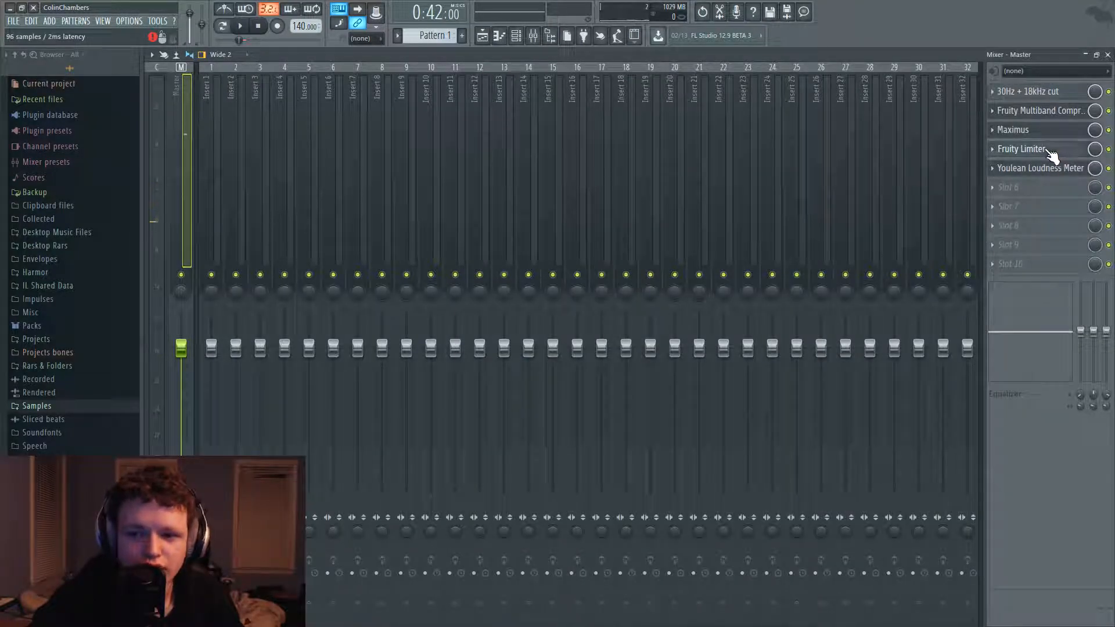
{"action": "left_click", "coordinate": [1052, 155]}
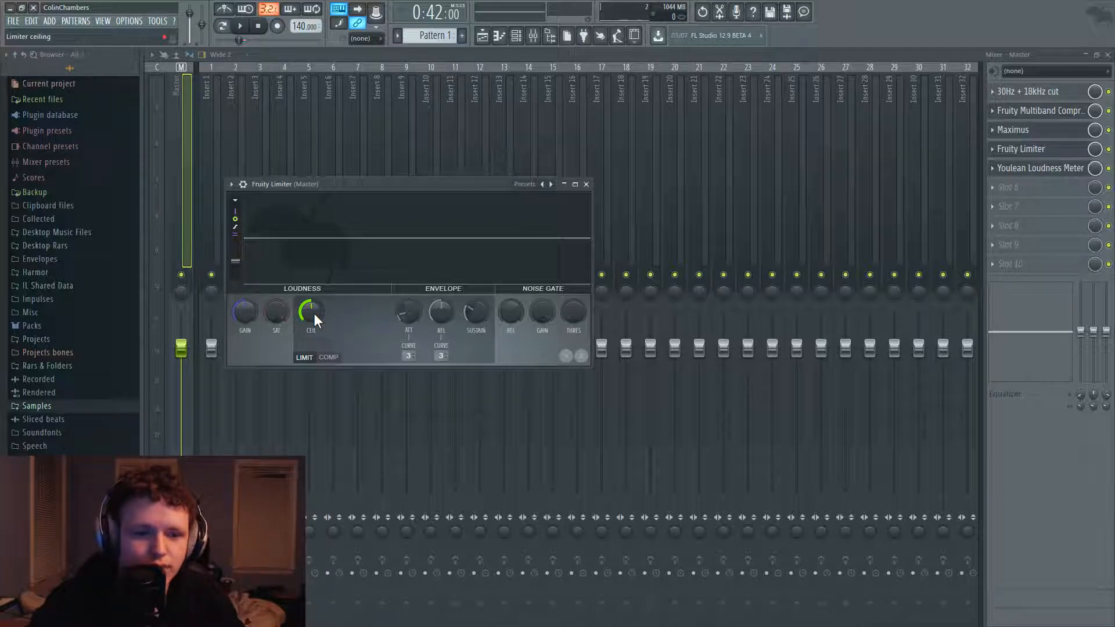
{"action": "left_click_drag", "start_coordinate": [315, 313], "coordinate": [315, 320]}
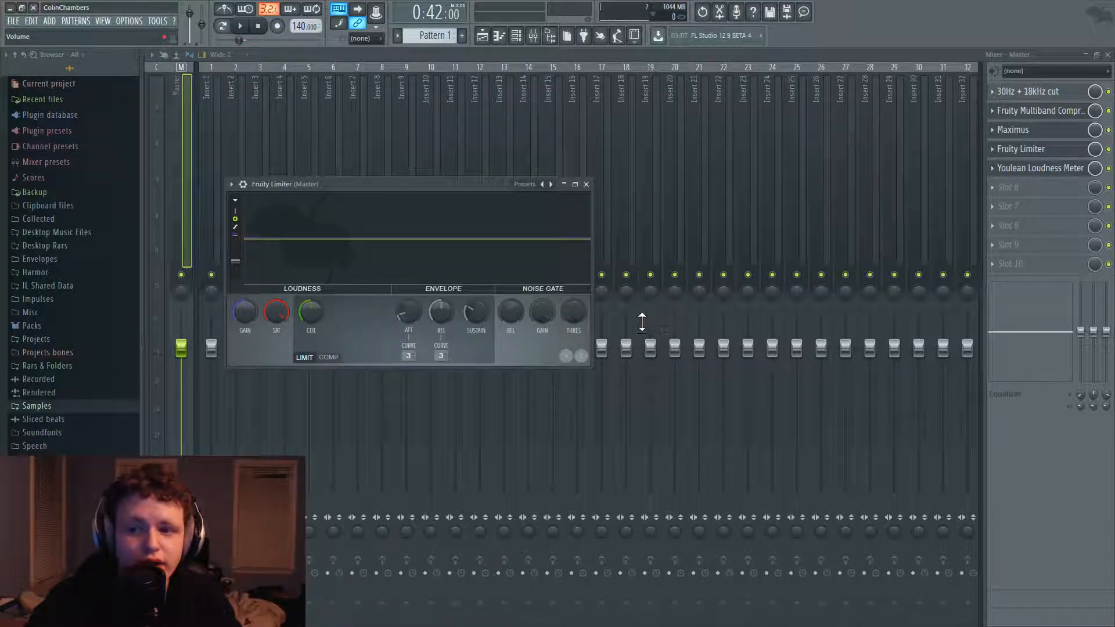
{"action": "left_click", "coordinate": [1107, 54]}
Clear the playlist's loop selection, play Melodic Dub2 from the build-up before bar 25 into the drop, and pause playback
{"action": "left_click_drag", "start_coordinate": [449, 66], "coordinate": [383, 67]}
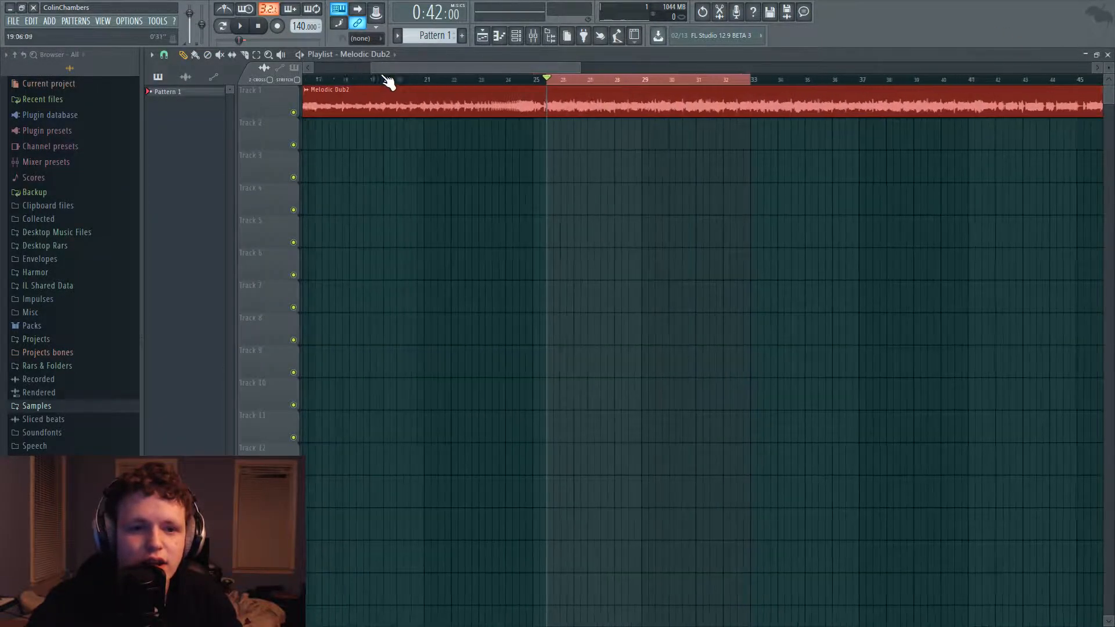
{"action": "left_click", "coordinate": [545, 79]}
{"action": "key", "text": "space"}
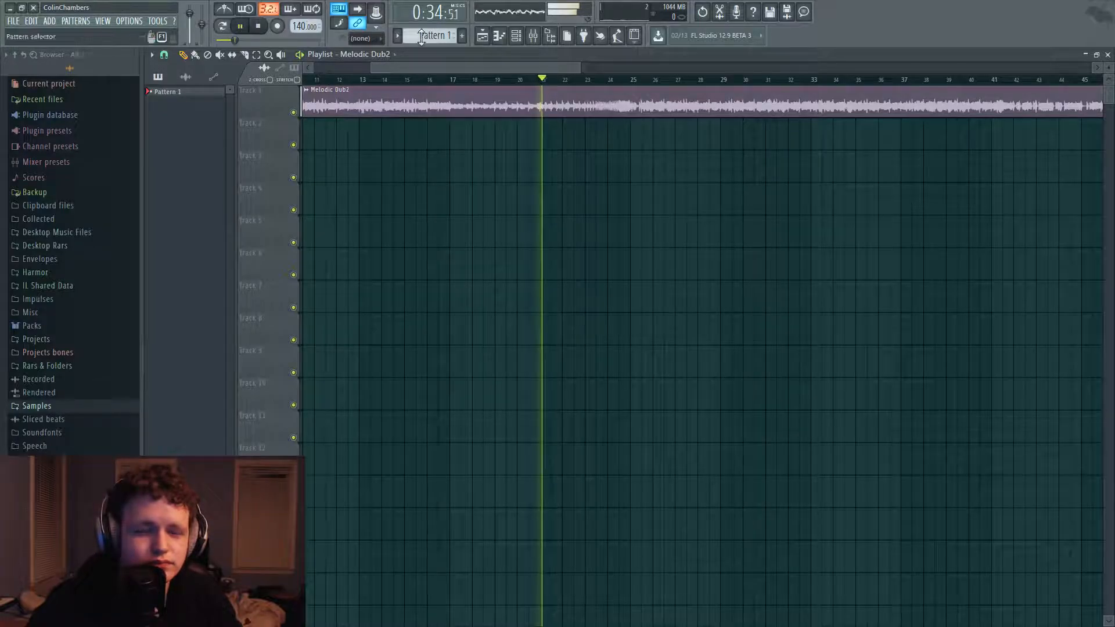
{"action": "left_click", "coordinate": [532, 44]}
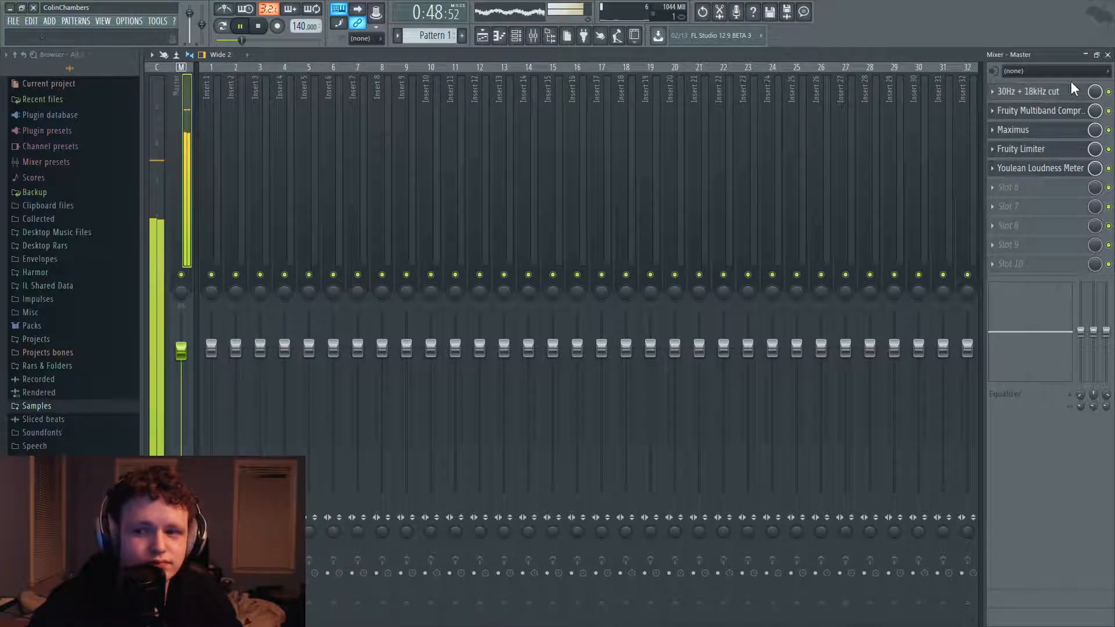
{"action": "key", "text": "F5"}
{"action": "left_click_drag", "start_coordinate": [626, 67], "coordinate": [736, 68]}
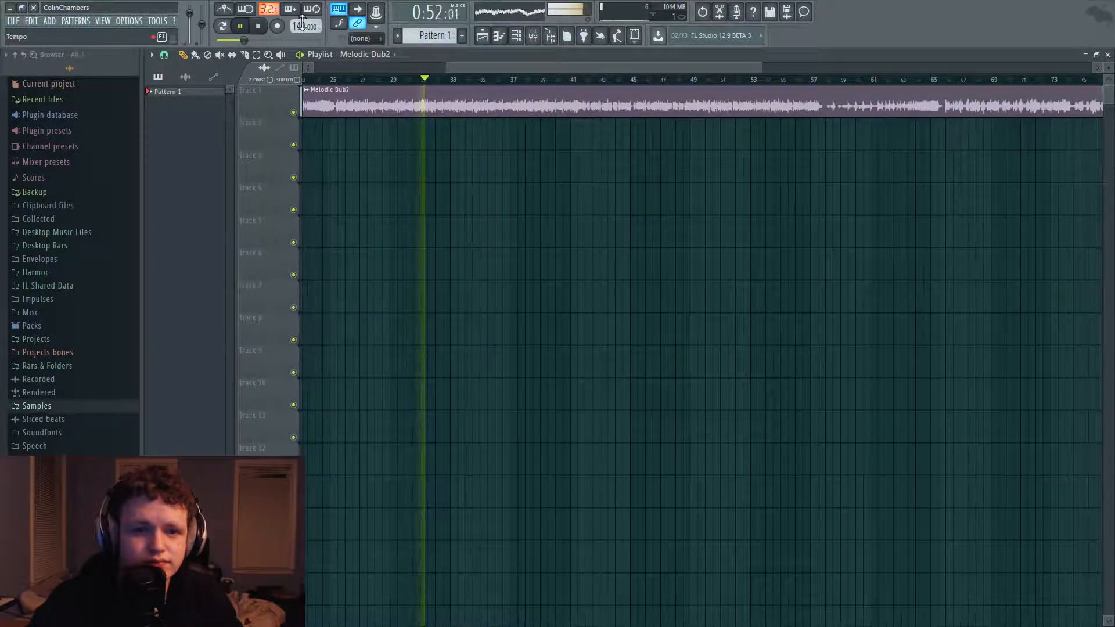
{"action": "left_click", "coordinate": [241, 28]}
Play from about bar 25 with the multiband compressor, Maximus and limiter disabled, re-enable all three during playback, and close the mixer
{"action": "left_click", "coordinate": [335, 79]}
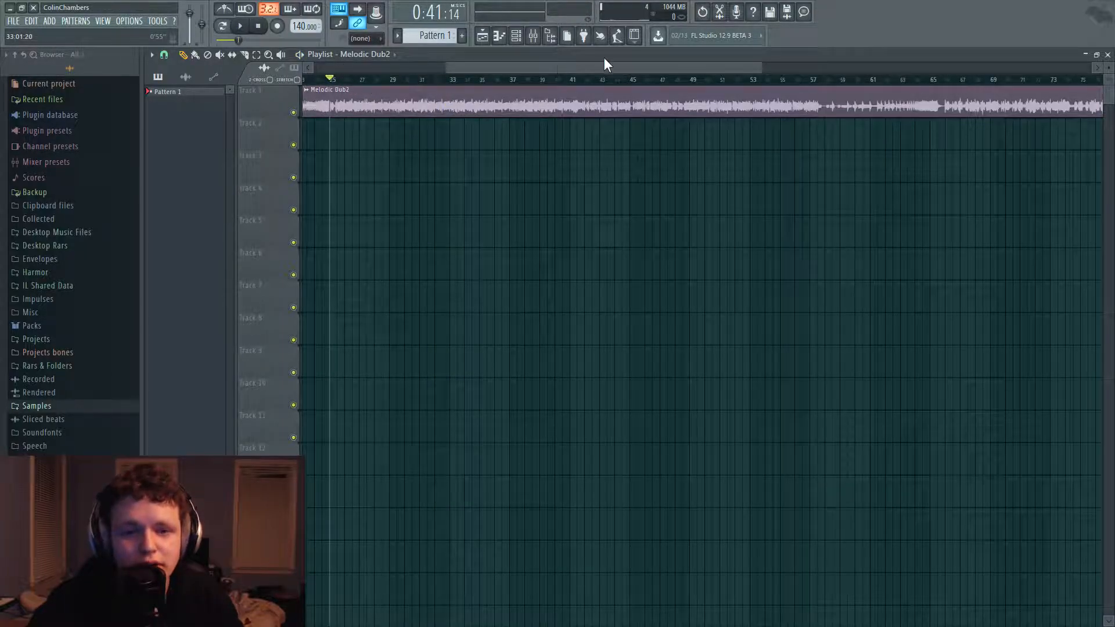
{"action": "left_click", "coordinate": [534, 36]}
{"action": "left_click", "coordinate": [1108, 149]}
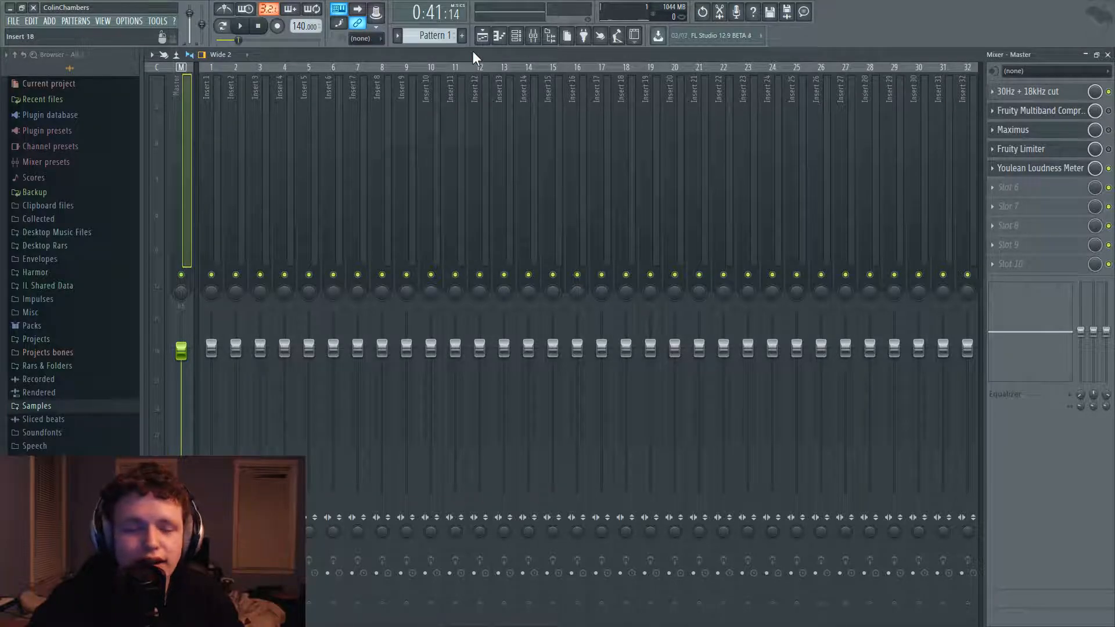
{"action": "left_click", "coordinate": [240, 26]}
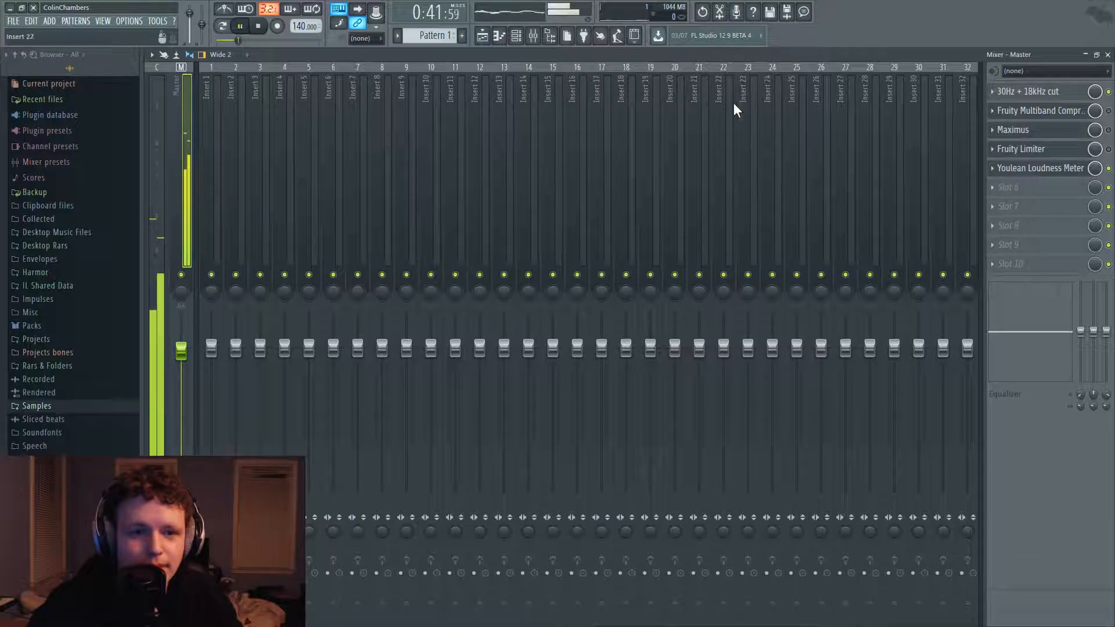
{"action": "left_click", "coordinate": [1108, 111]}
{"action": "left_click", "coordinate": [1109, 111]}
{"action": "left_click", "coordinate": [1109, 130]}
{"action": "left_click", "coordinate": [1109, 149]}
{"action": "left_click", "coordinate": [1107, 55]}
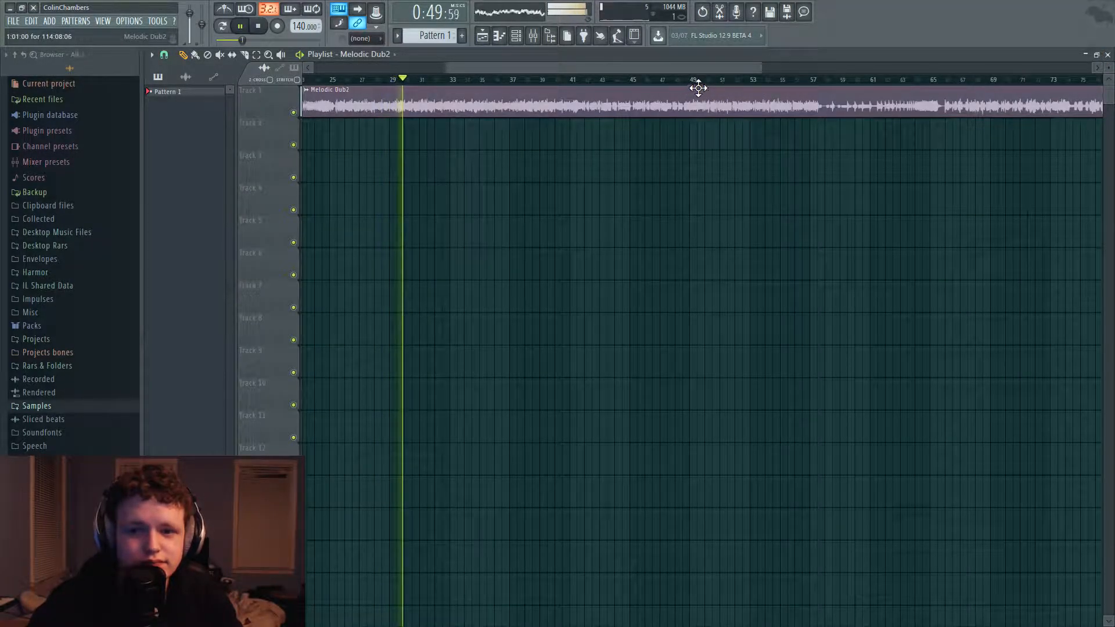
Audition the mastered track from about bar 61 into the following section, show the whole clip in the playlist, and stop playback
{"action": "left_click_drag", "start_coordinate": [731, 70], "coordinate": [809, 82]}
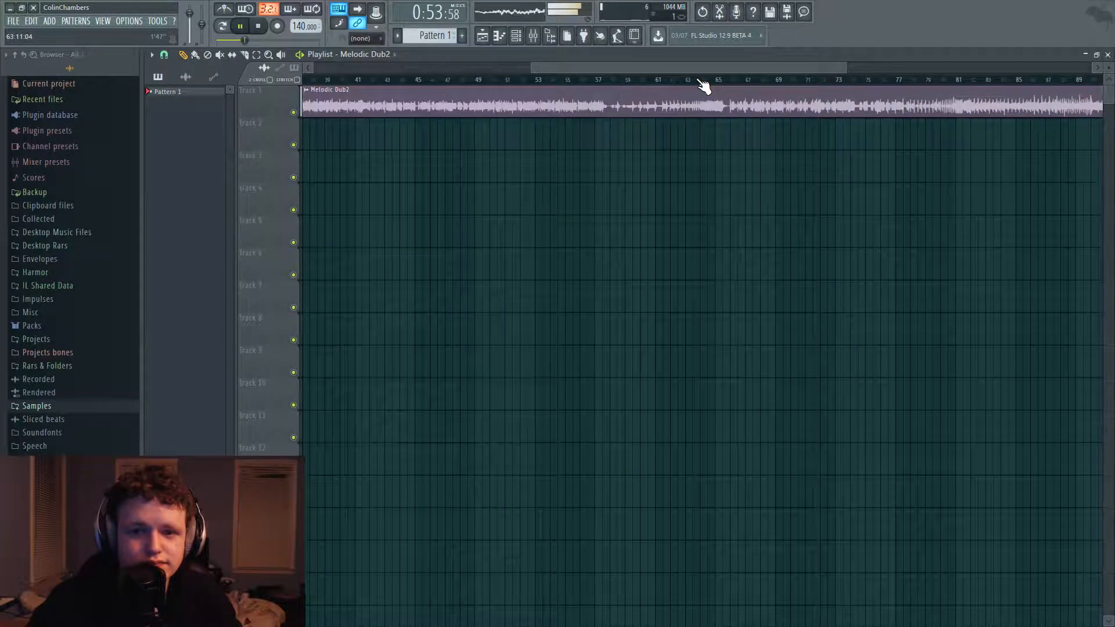
{"action": "left_click", "coordinate": [663, 82]}
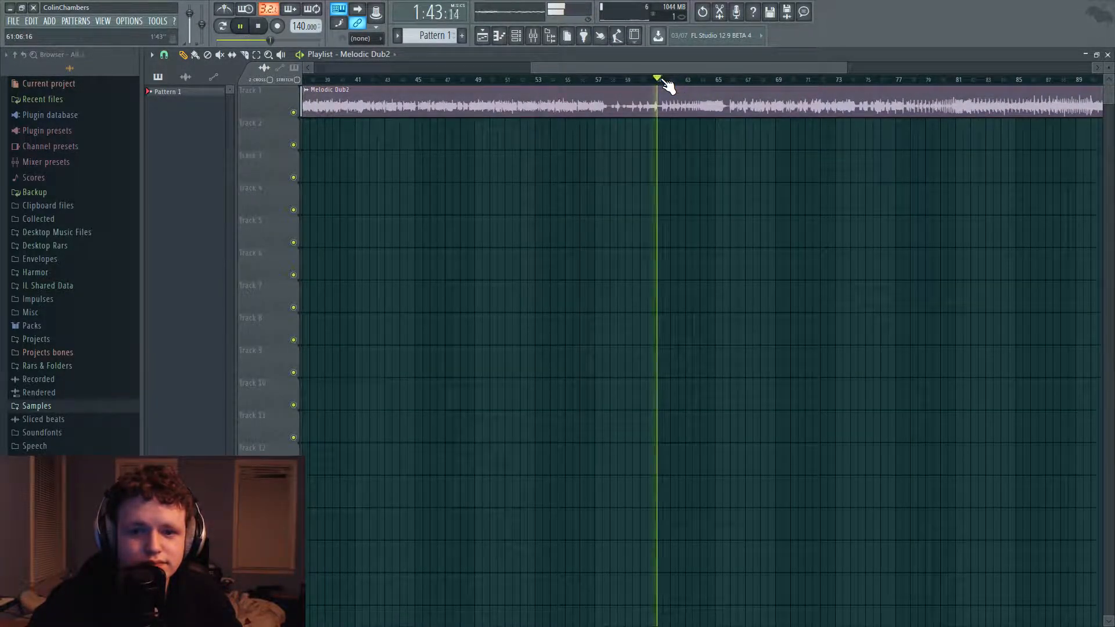
{"action": "left_click_drag", "start_coordinate": [761, 69], "coordinate": [806, 77]}
{"action": "scroll", "coordinate": [776, 86], "scroll_direction": "up", "scroll_amount": 2}
{"action": "scroll", "coordinate": [778, 90], "scroll_direction": "up", "scroll_amount": 3}
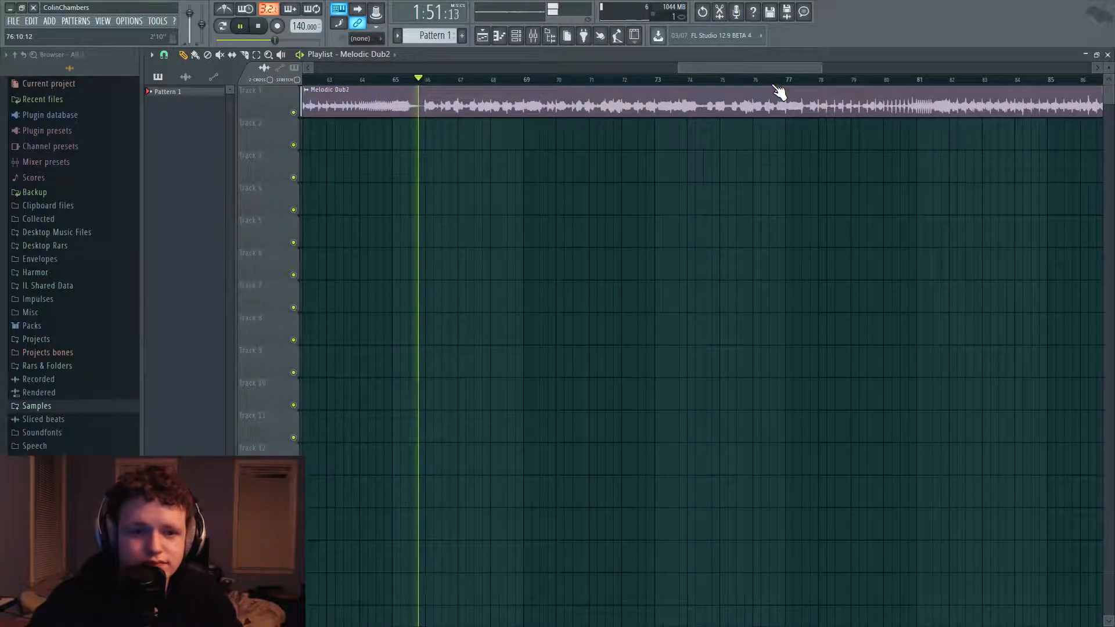
{"action": "scroll", "coordinate": [778, 91], "scroll_direction": "down", "scroll_amount": 5}
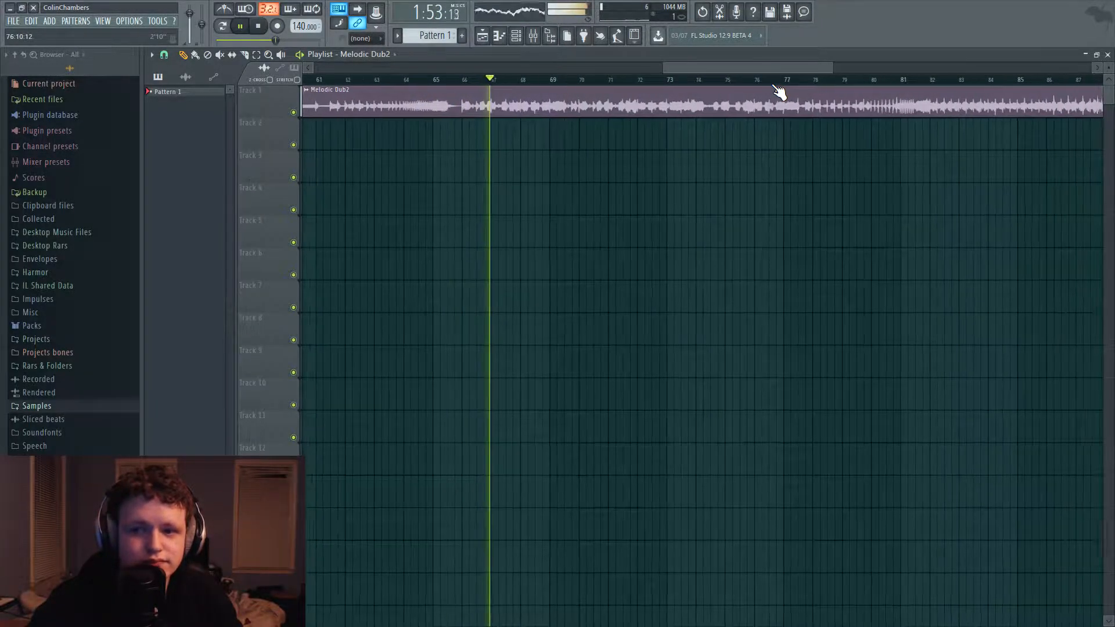
{"action": "scroll", "coordinate": [389, 84], "scroll_direction": "down", "scroll_amount": 4}
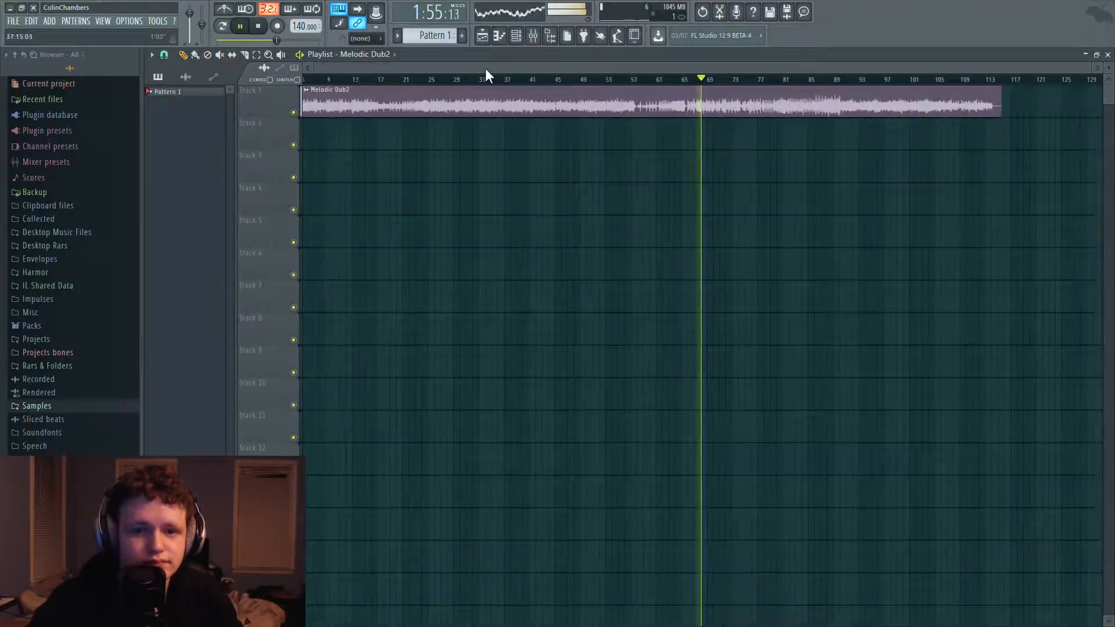
{"action": "left_click", "coordinate": [266, 28]}
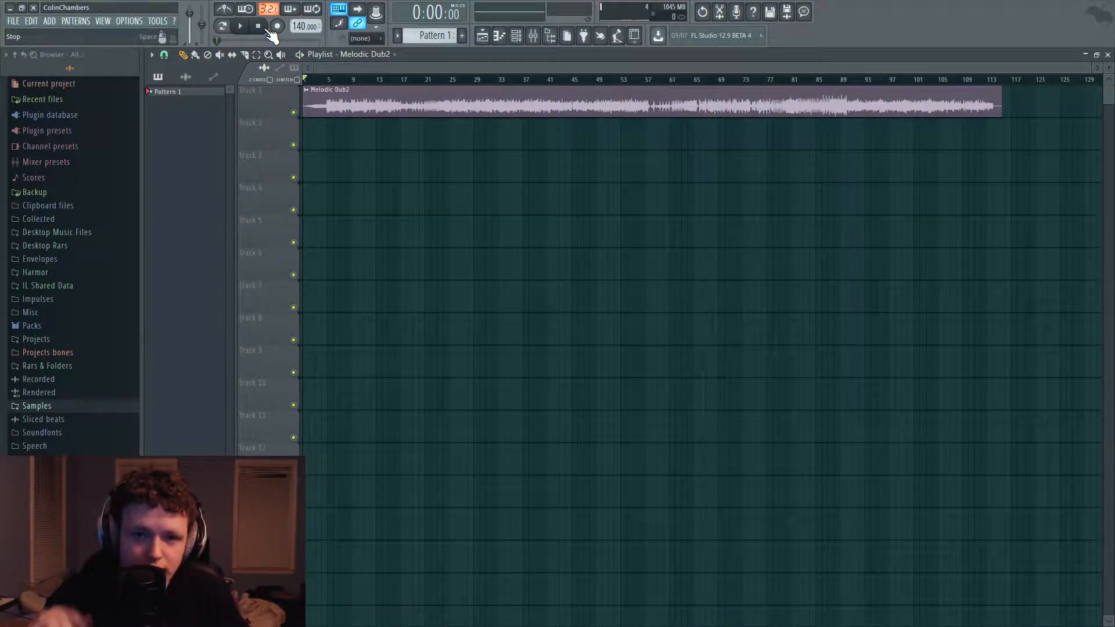